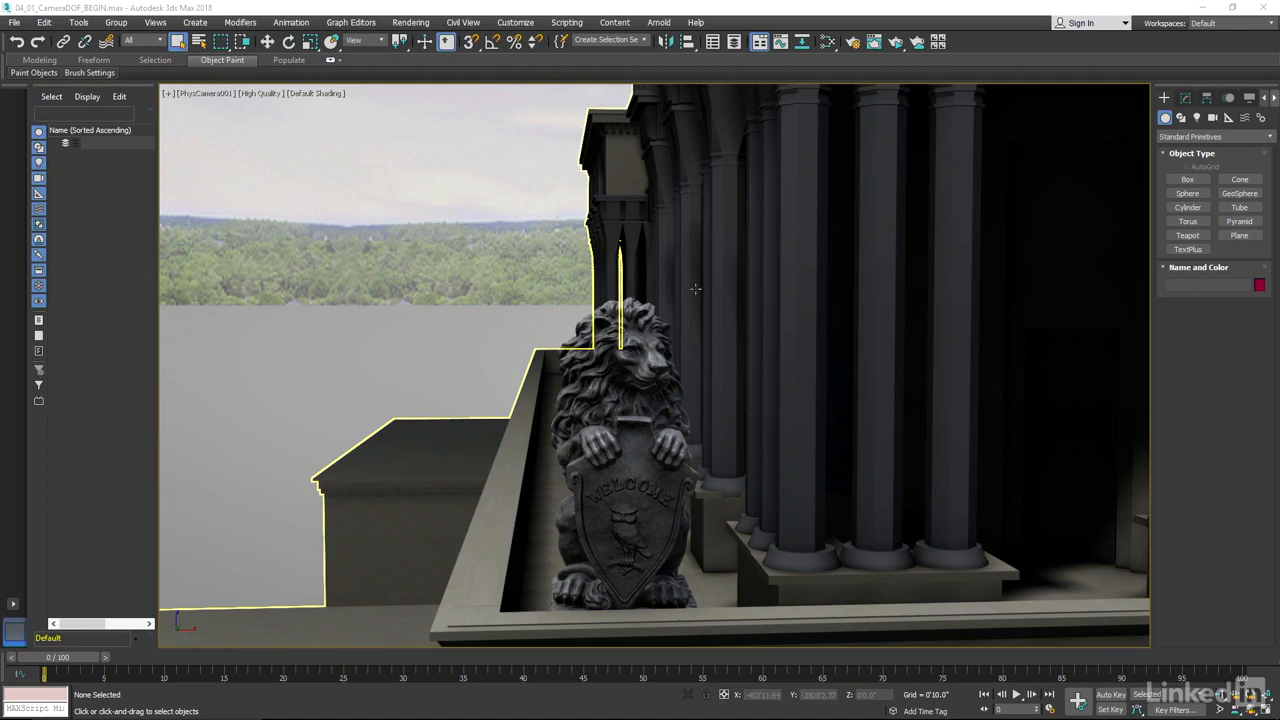
pyautogui.click(14, 22)
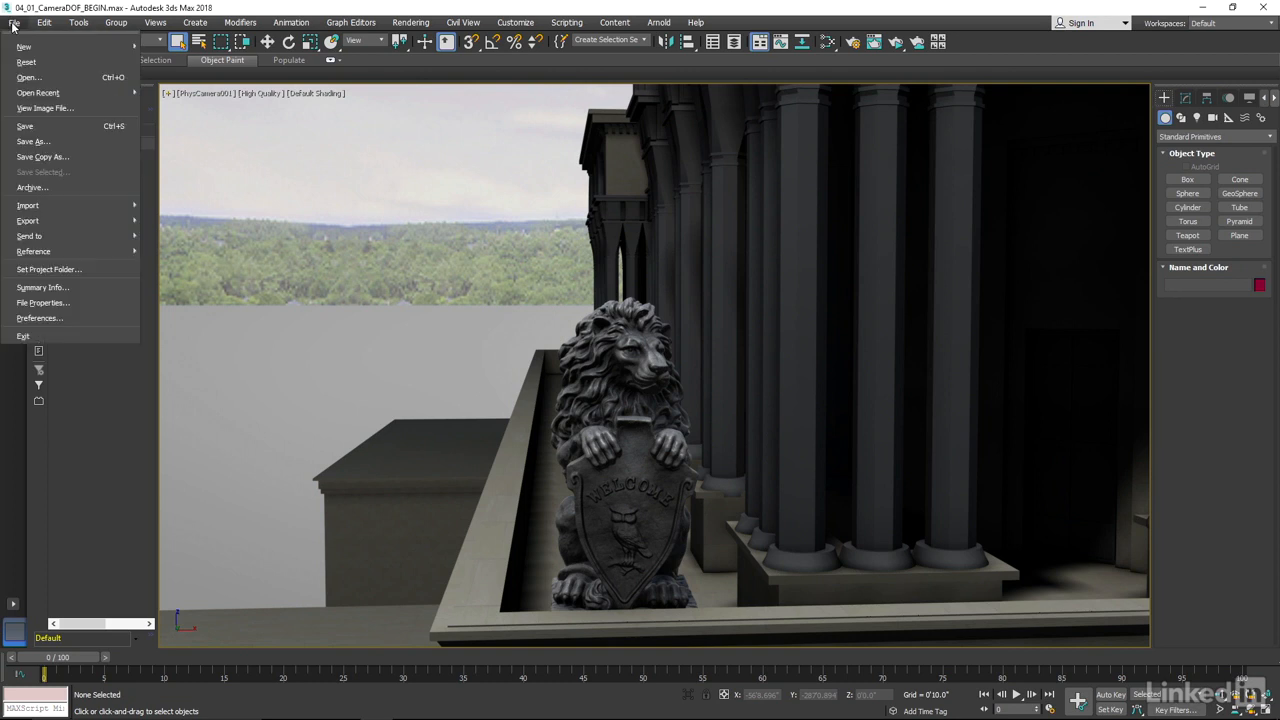
pyautogui.click(24, 80)
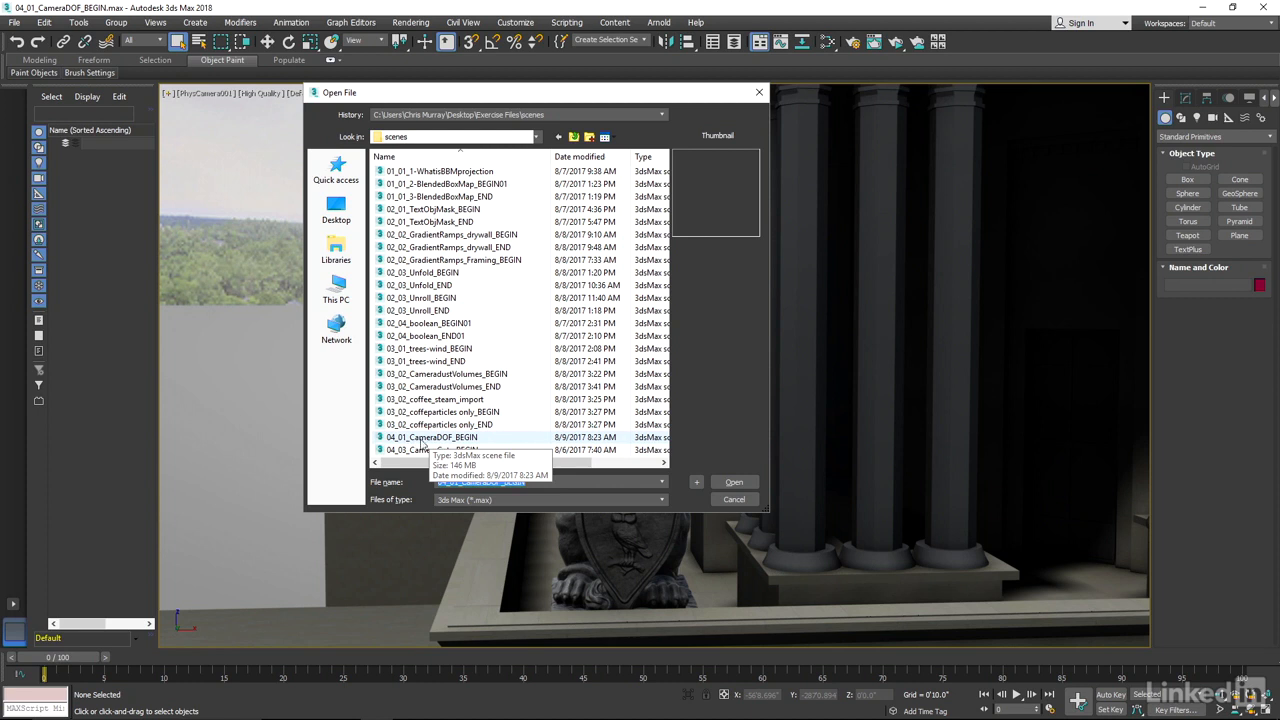
pyautogui.click(732, 499)
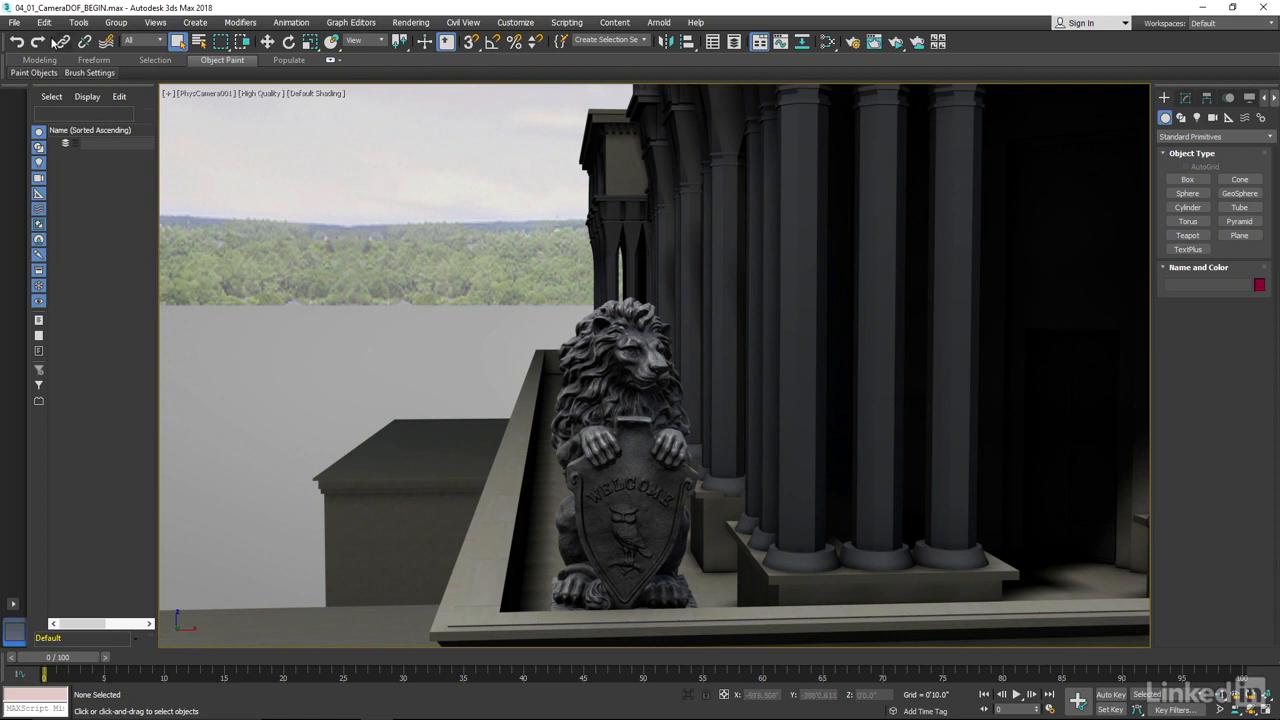
# Step: View the camerasettings.jpg reference image from the sceneassets folder, examine its aperture, shutter and ISO charts, and close it
pyautogui.click(19, 25)
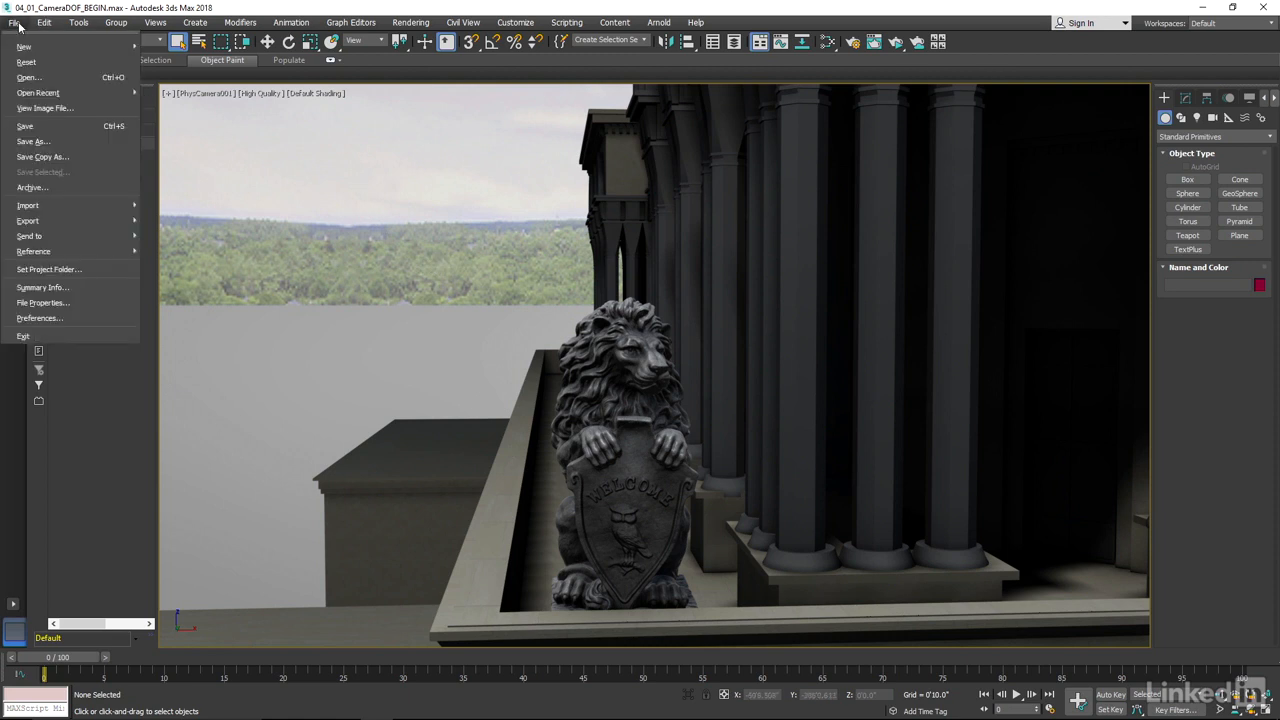
pyautogui.click(50, 115)
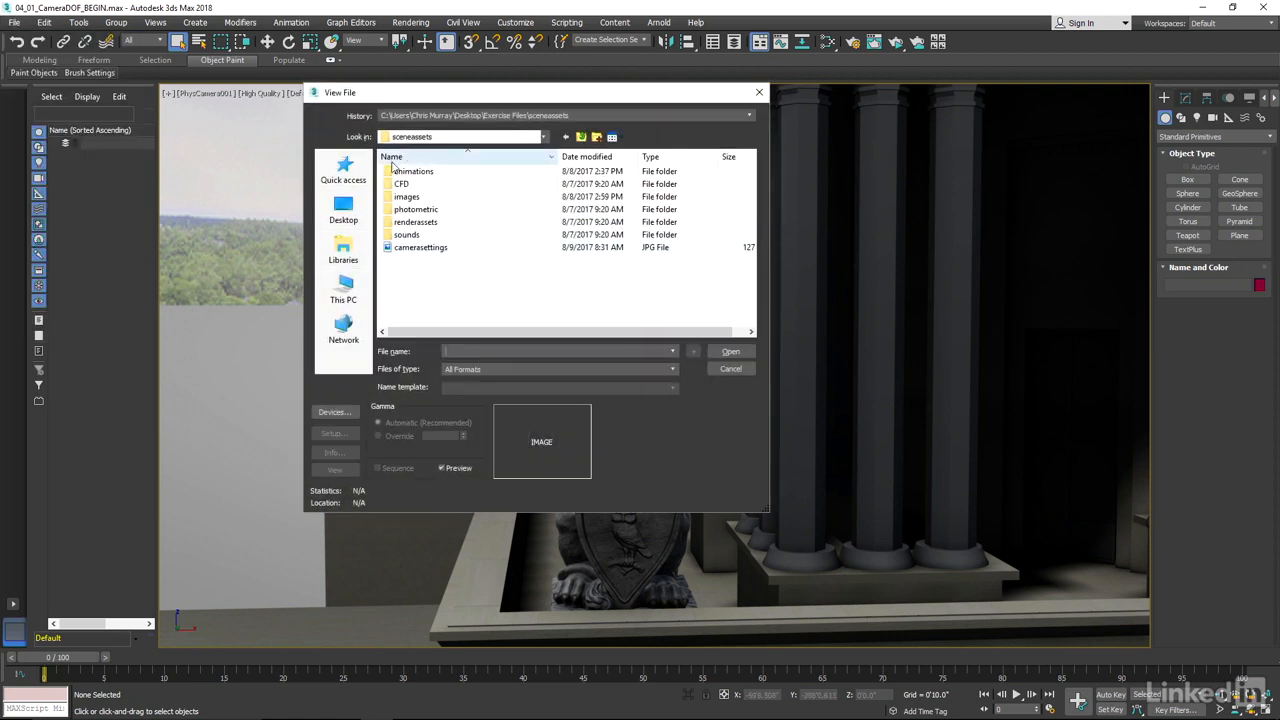
pyautogui.doubleClick(411, 250)
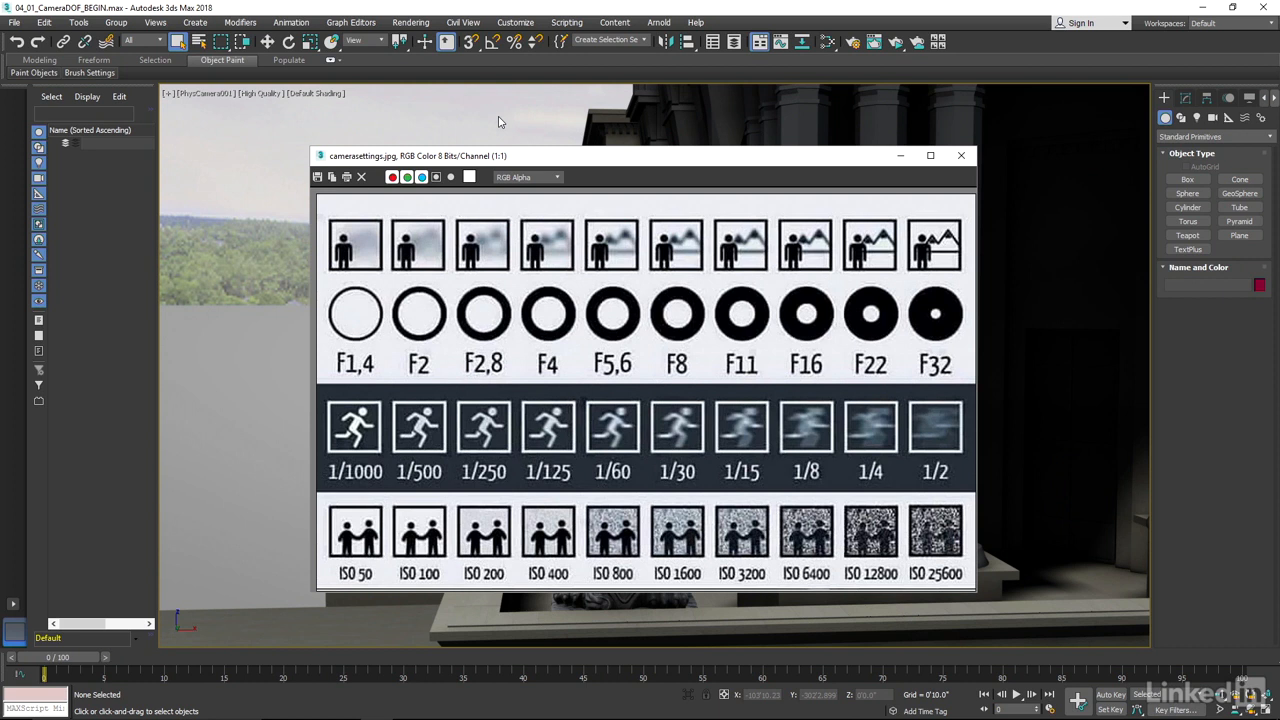
pyautogui.click(500, 121)
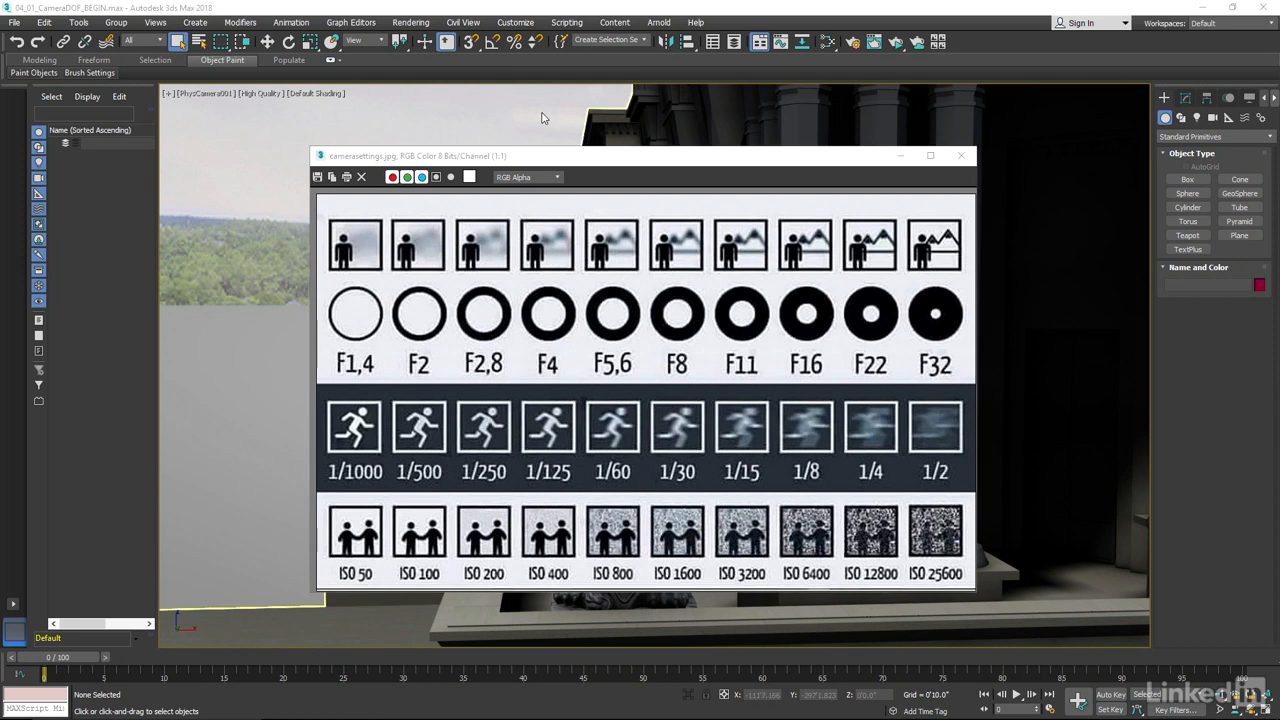
pyautogui.click(963, 159)
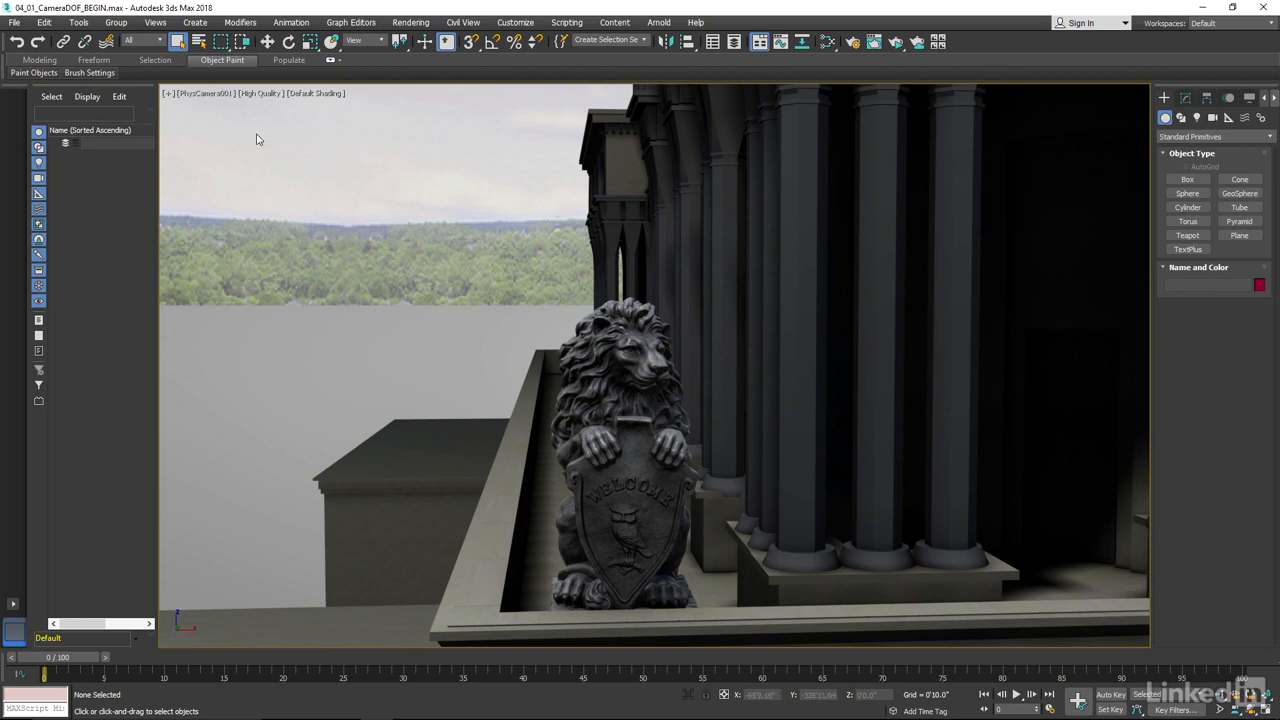
# Step: Show safe frames in the PhysCamera001 viewport
pyautogui.click(217, 96)
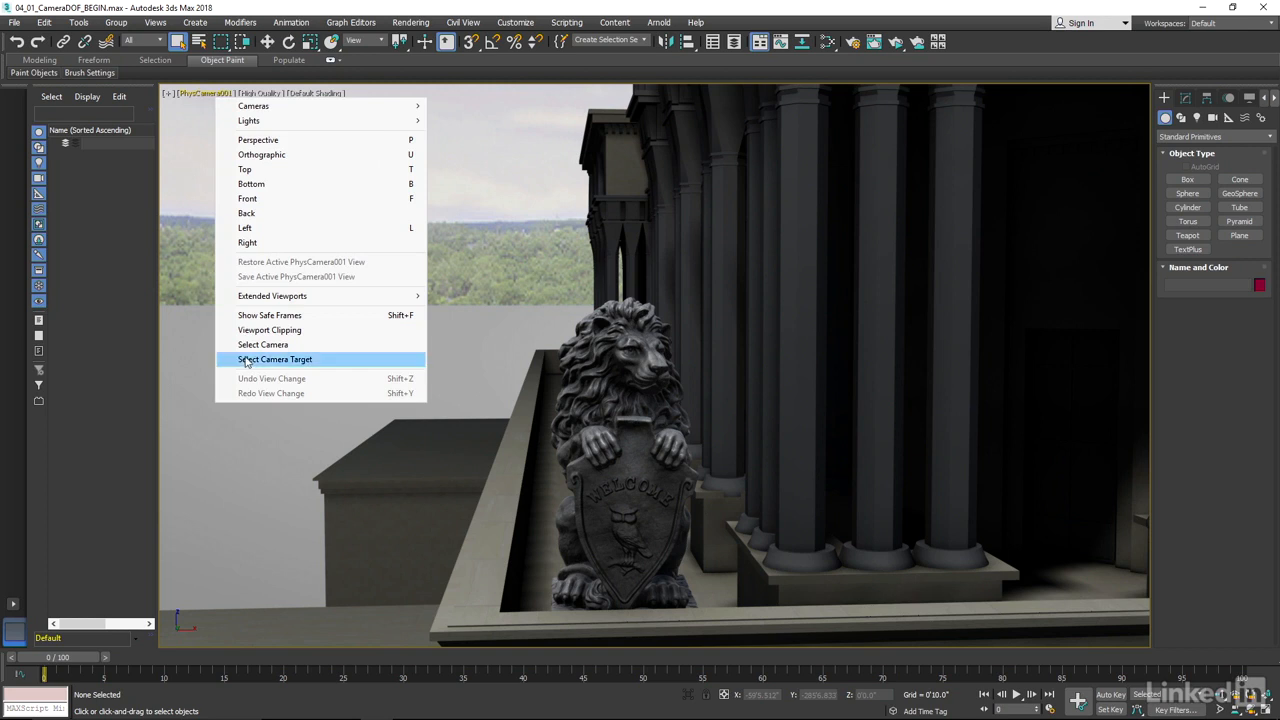
pyautogui.click(267, 318)
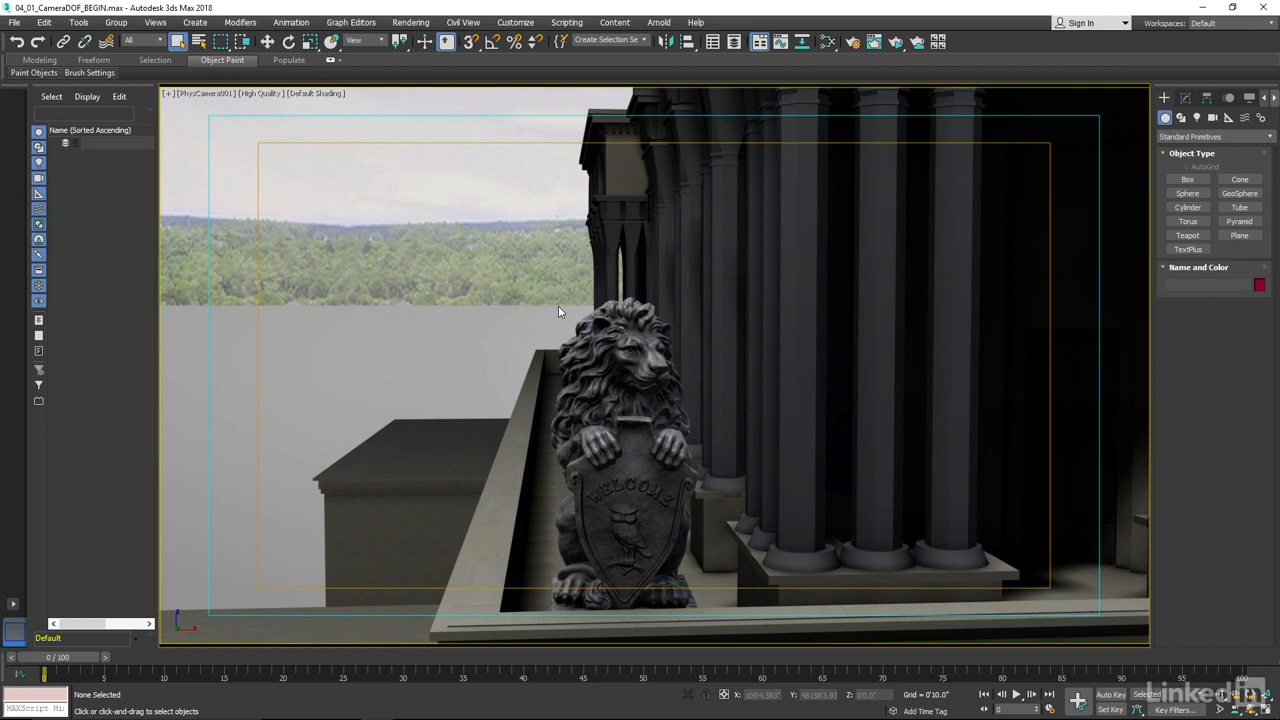
# Step: Try the Custom render output size, and set it back to the HDTV (video) preset at 1920 x 1080
pyautogui.click(852, 42)
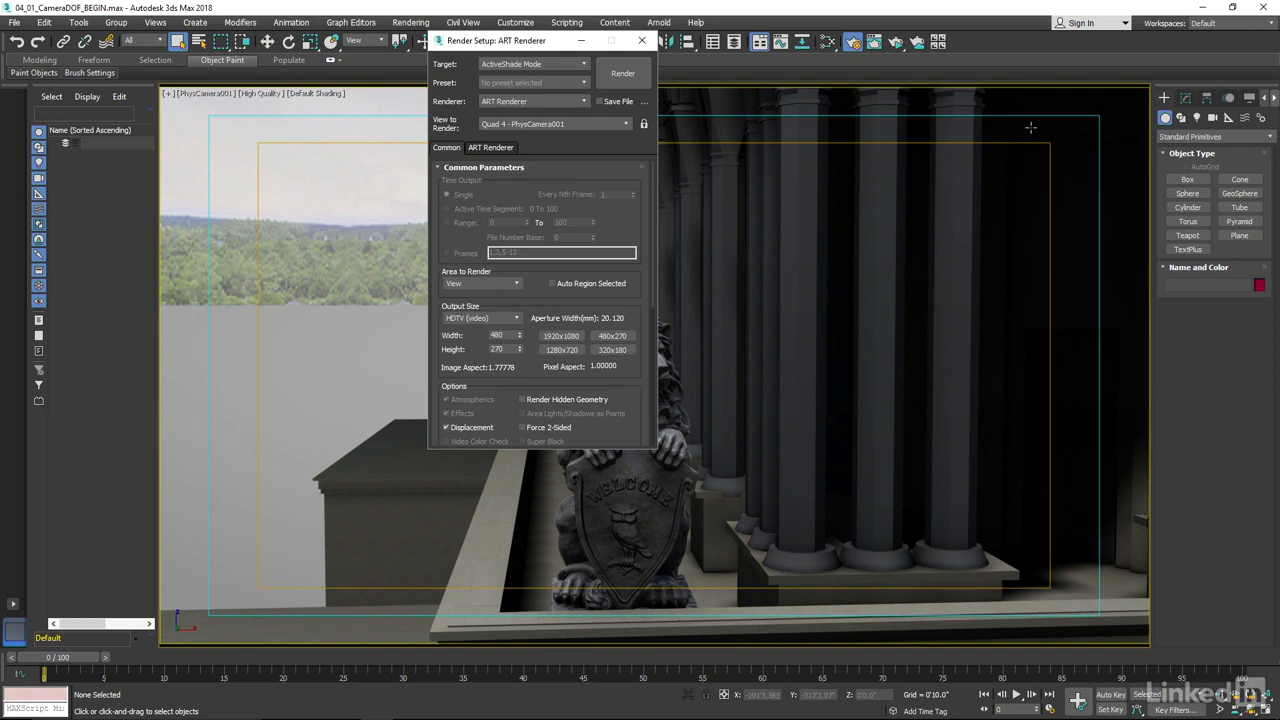
pyautogui.click(515, 320)
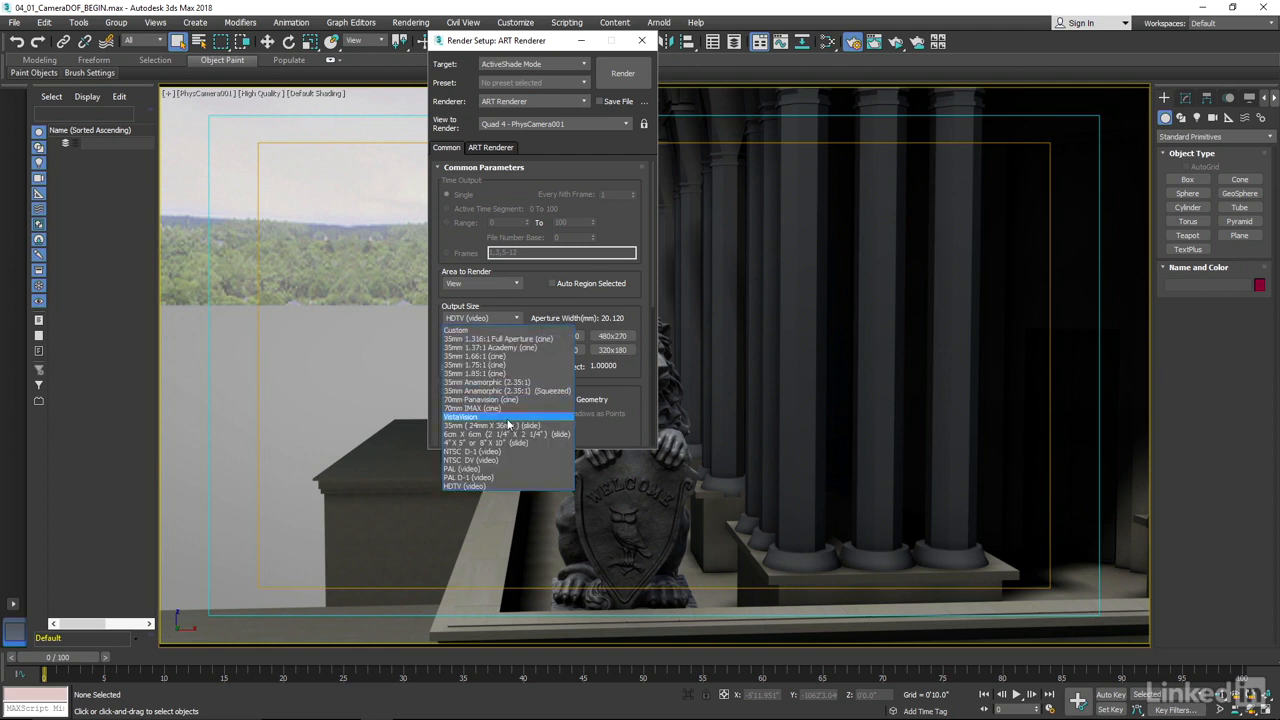
pyautogui.click(458, 330)
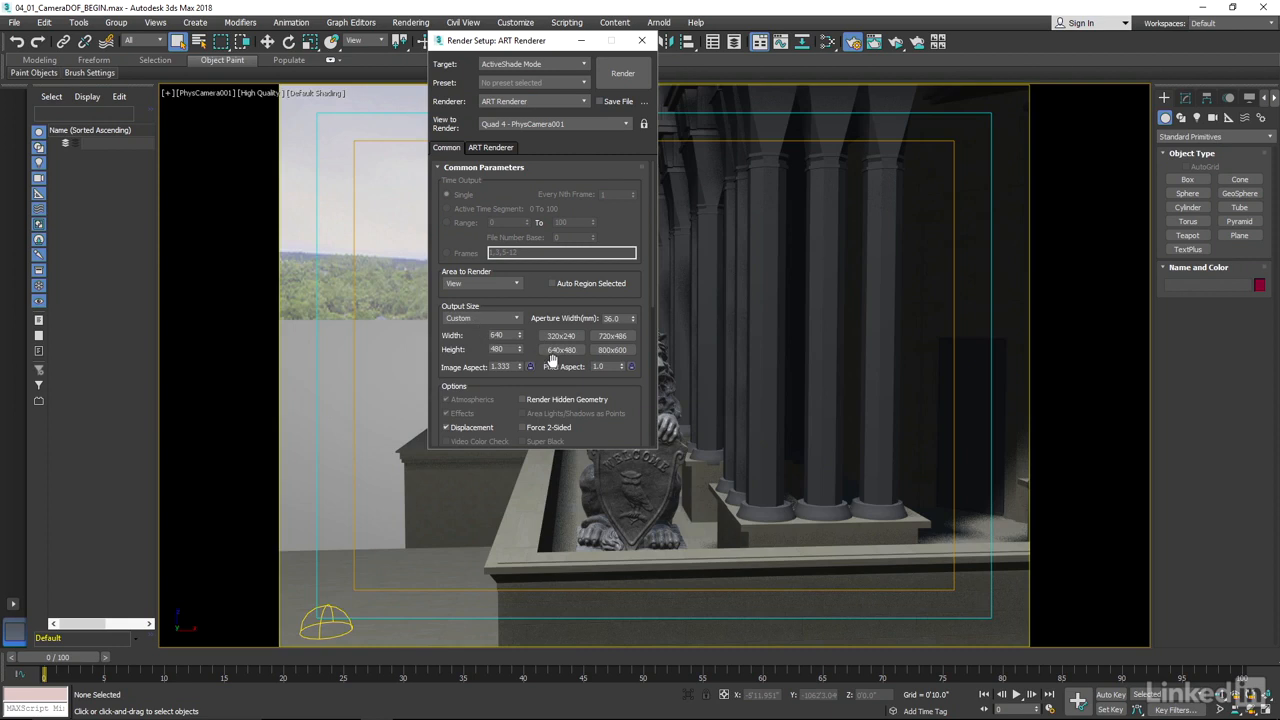
pyautogui.moveTo(537, 43); pyautogui.dragTo(628, 50)
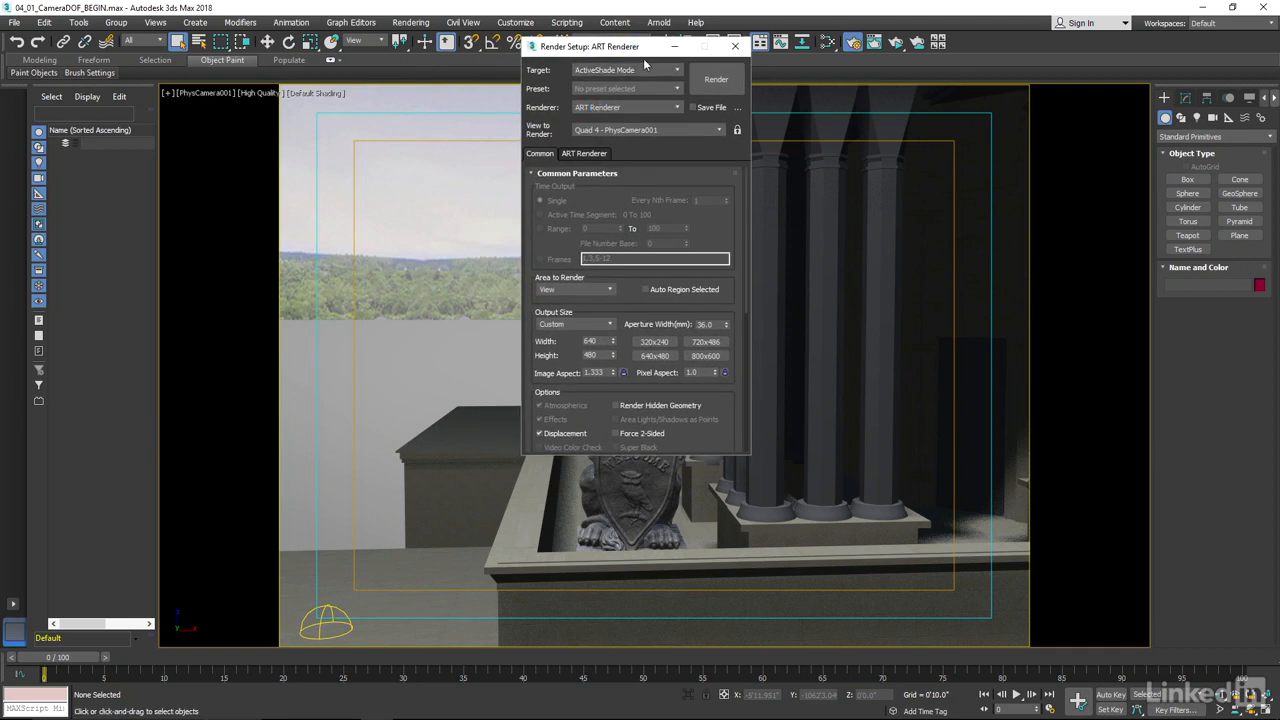
pyautogui.click(605, 326)
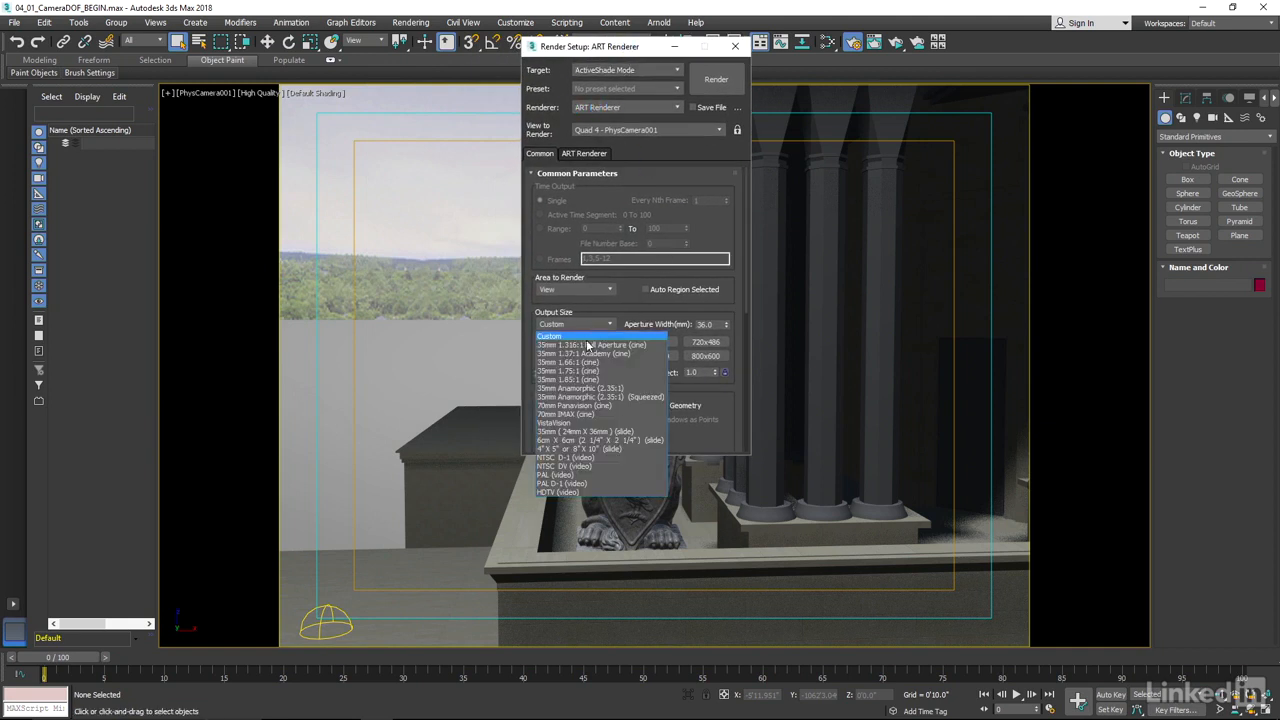
pyautogui.click(591, 490)
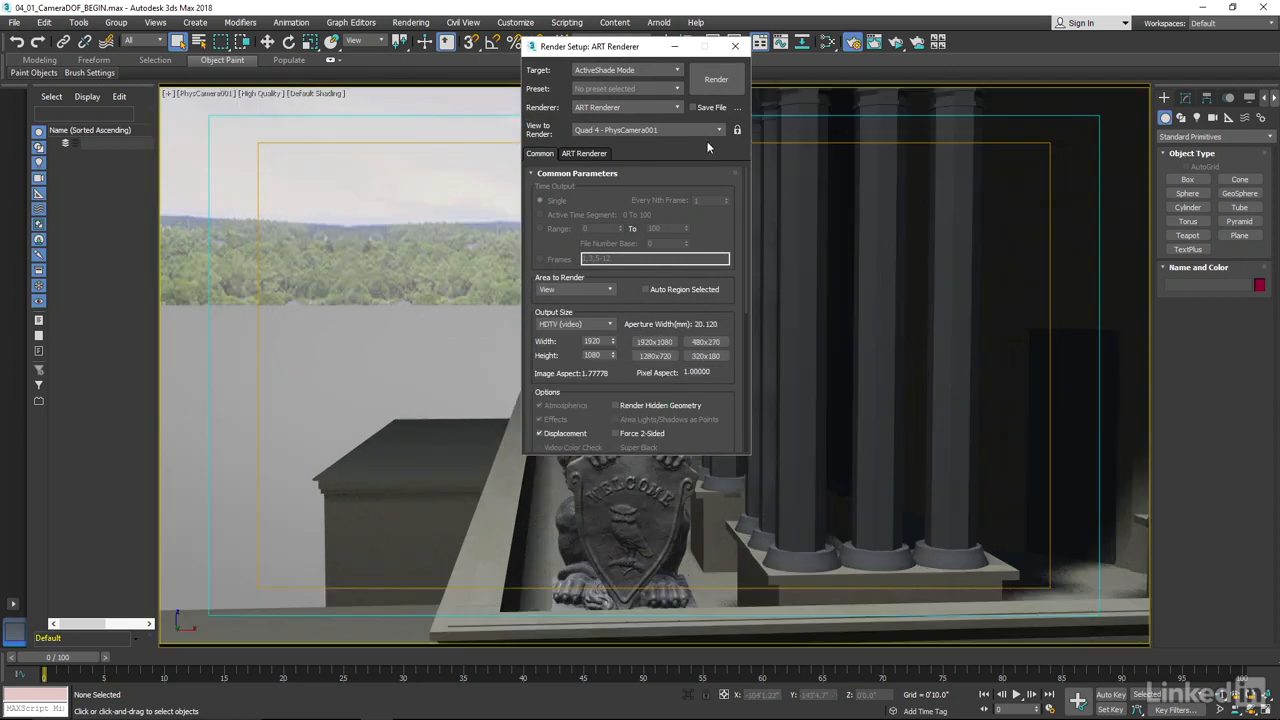
pyautogui.click(735, 46)
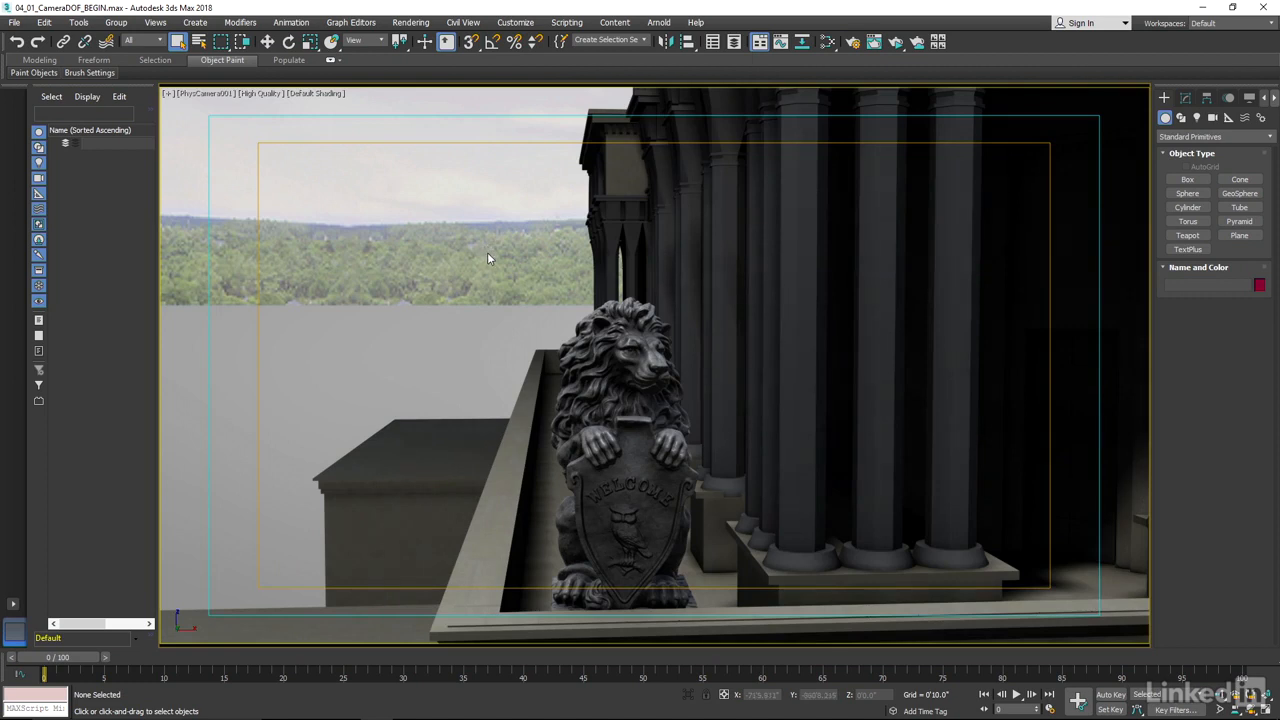
# Step: Enable the 12-Field Grid with the 4 x 3 option in the viewport's safe frame settings
pyautogui.click(263, 94)
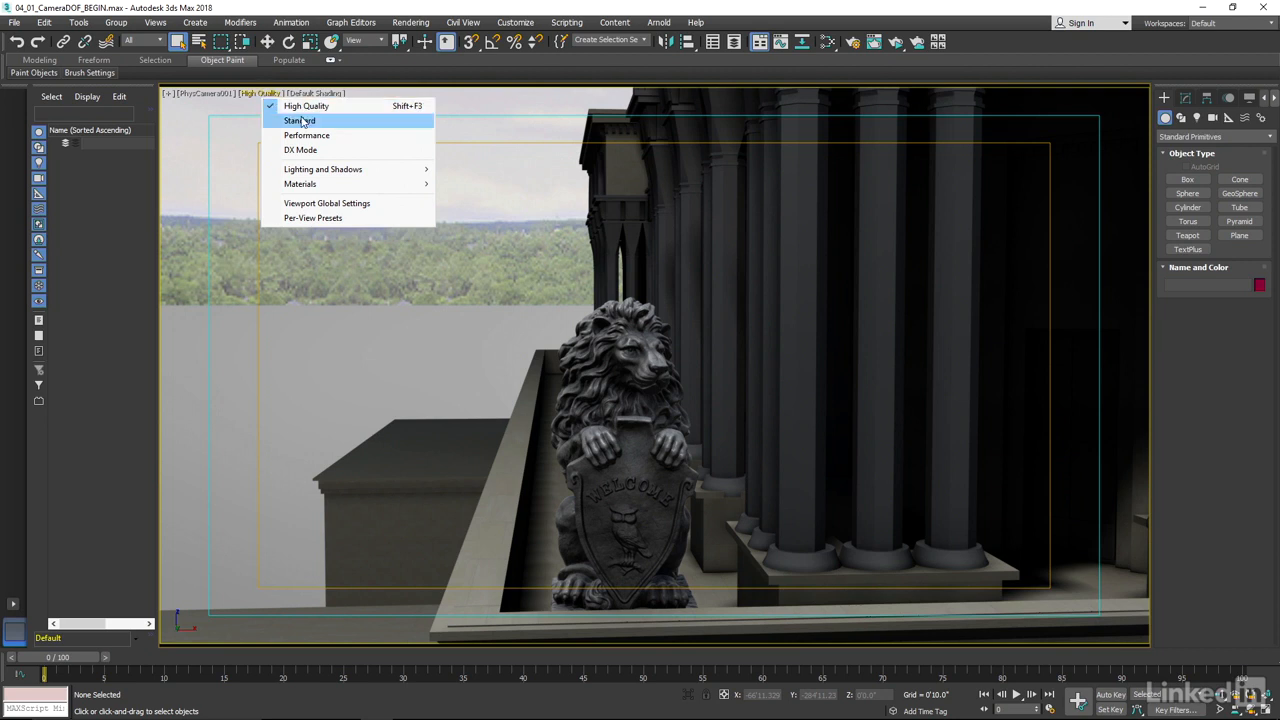
pyautogui.click(330, 205)
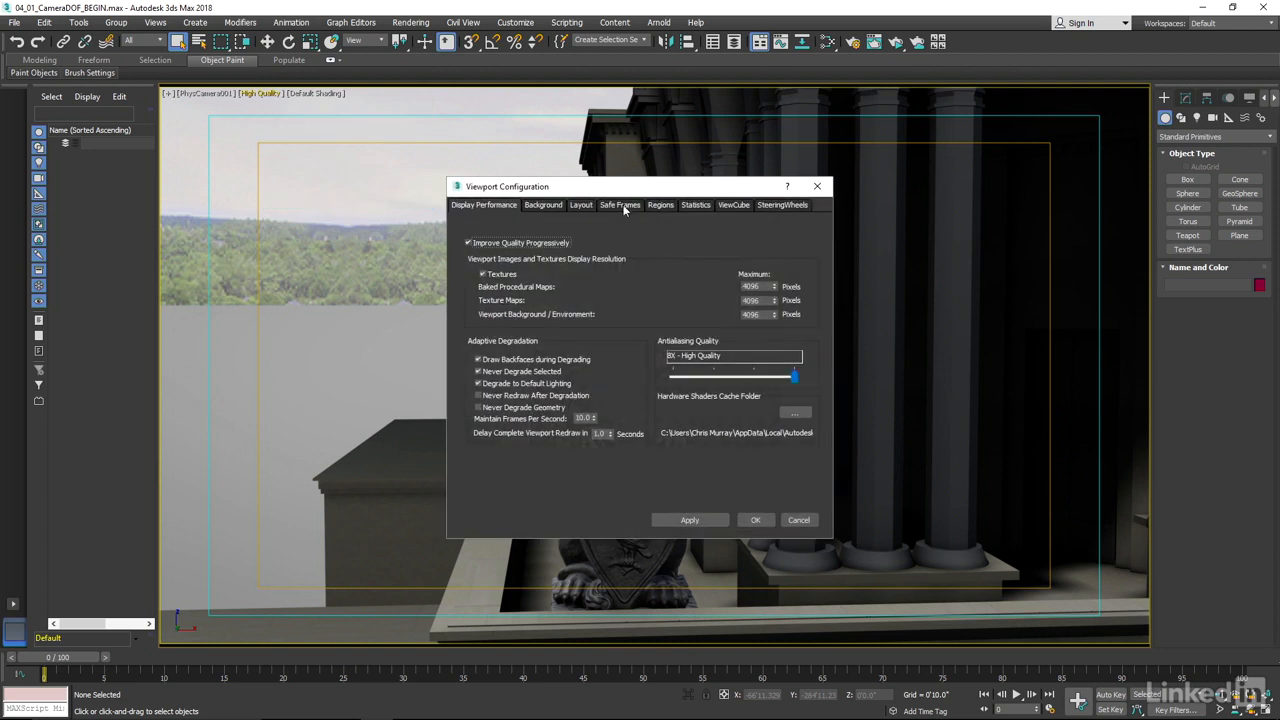
pyautogui.click(620, 205)
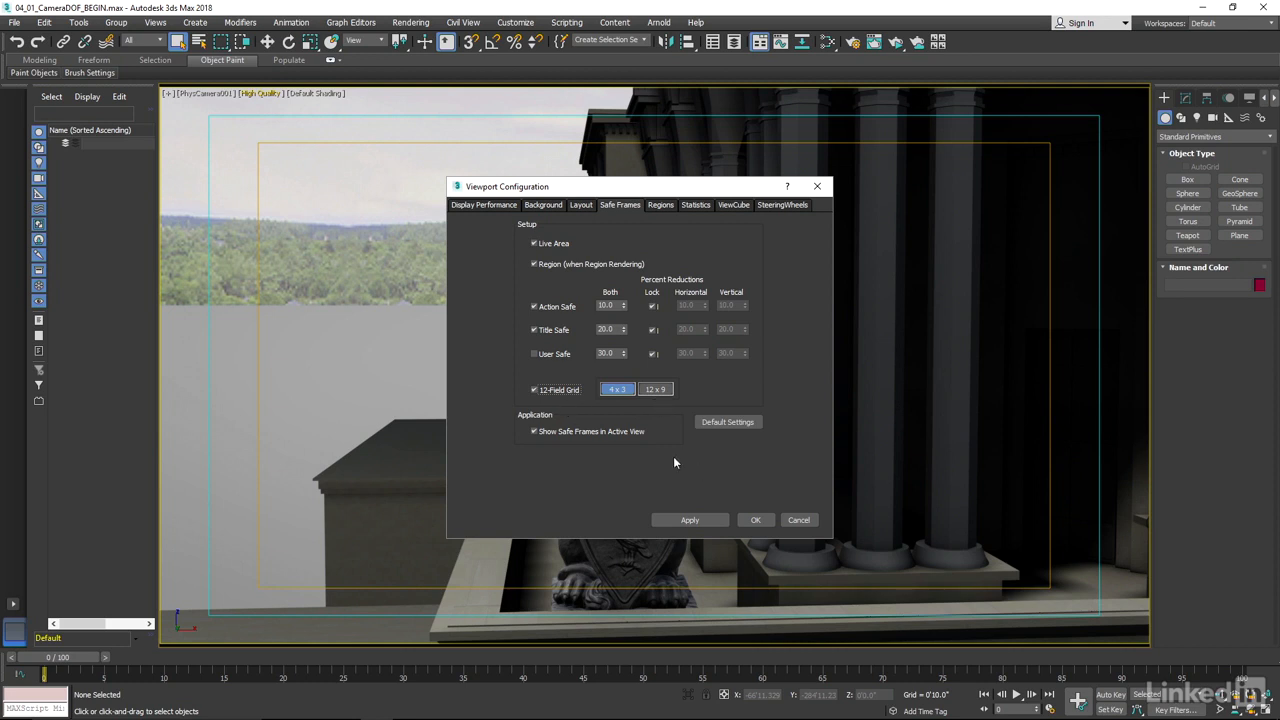
pyautogui.click(705, 521)
pyautogui.click(754, 520)
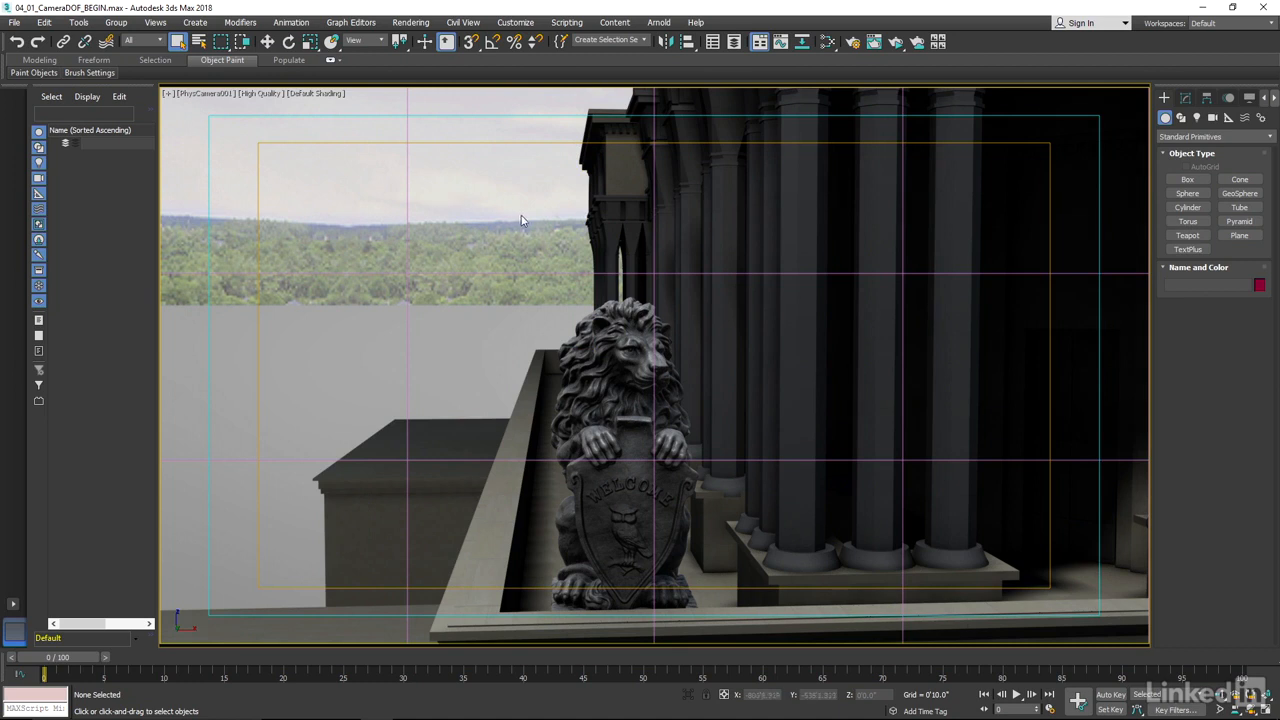
# Step: Select the physical camera of the active view and turn on its Show Horizon Line option
pyautogui.click(206, 94)
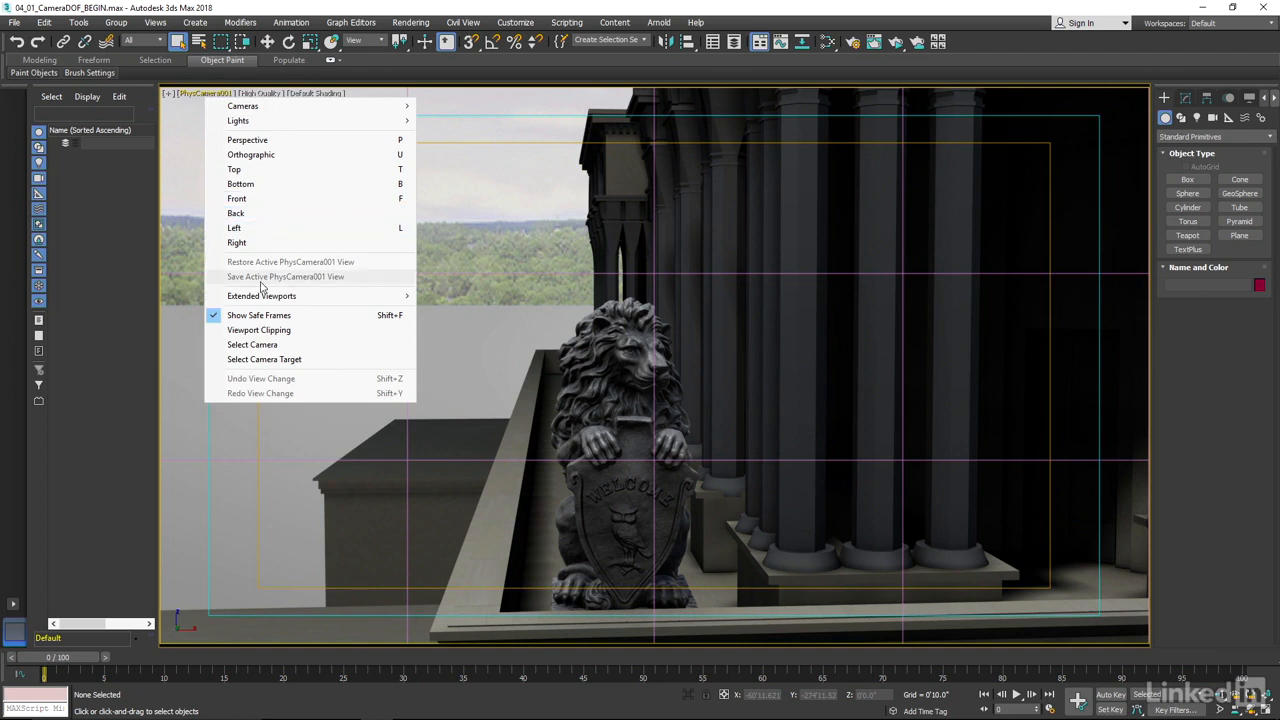
pyautogui.click(273, 345)
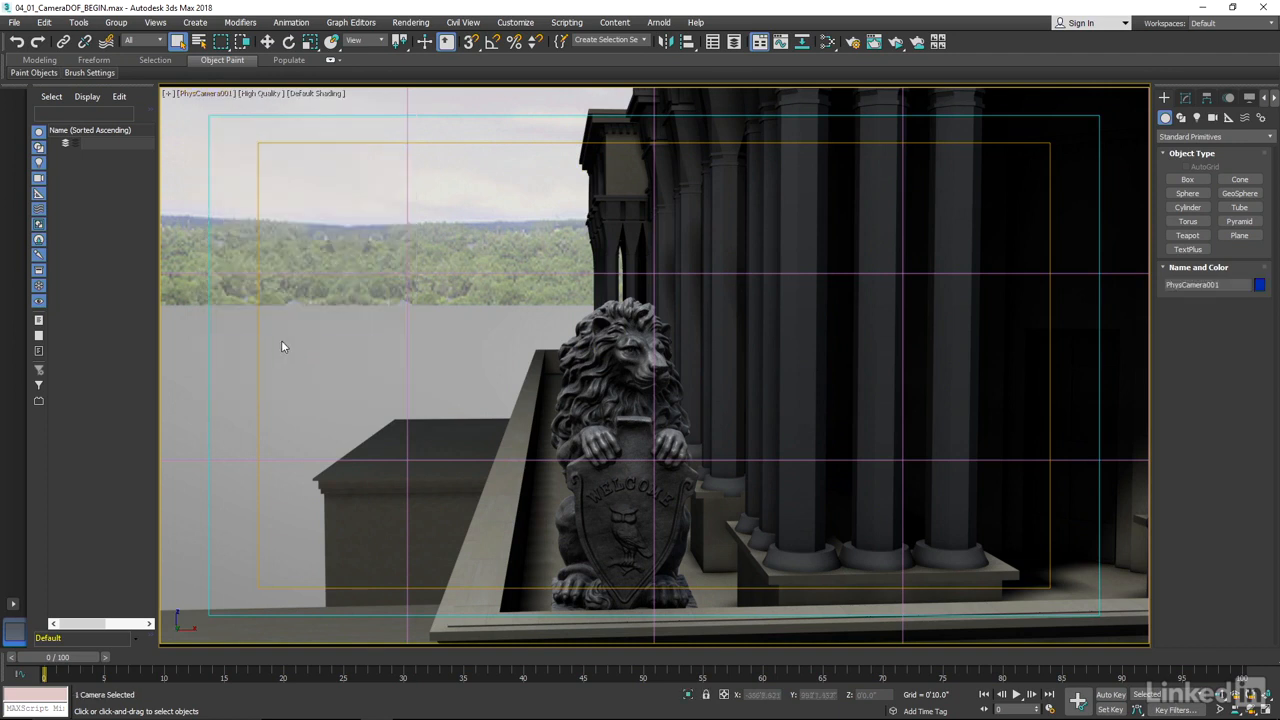
pyautogui.click(1186, 98)
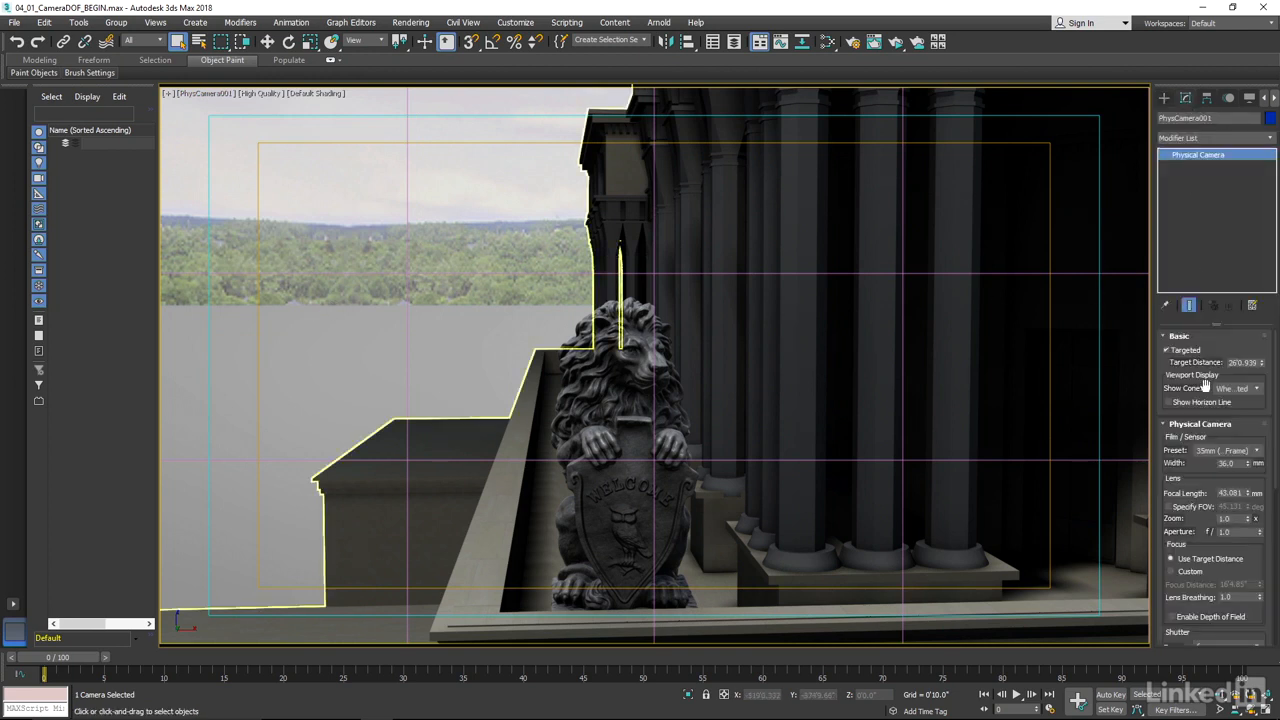
pyautogui.click(1169, 402)
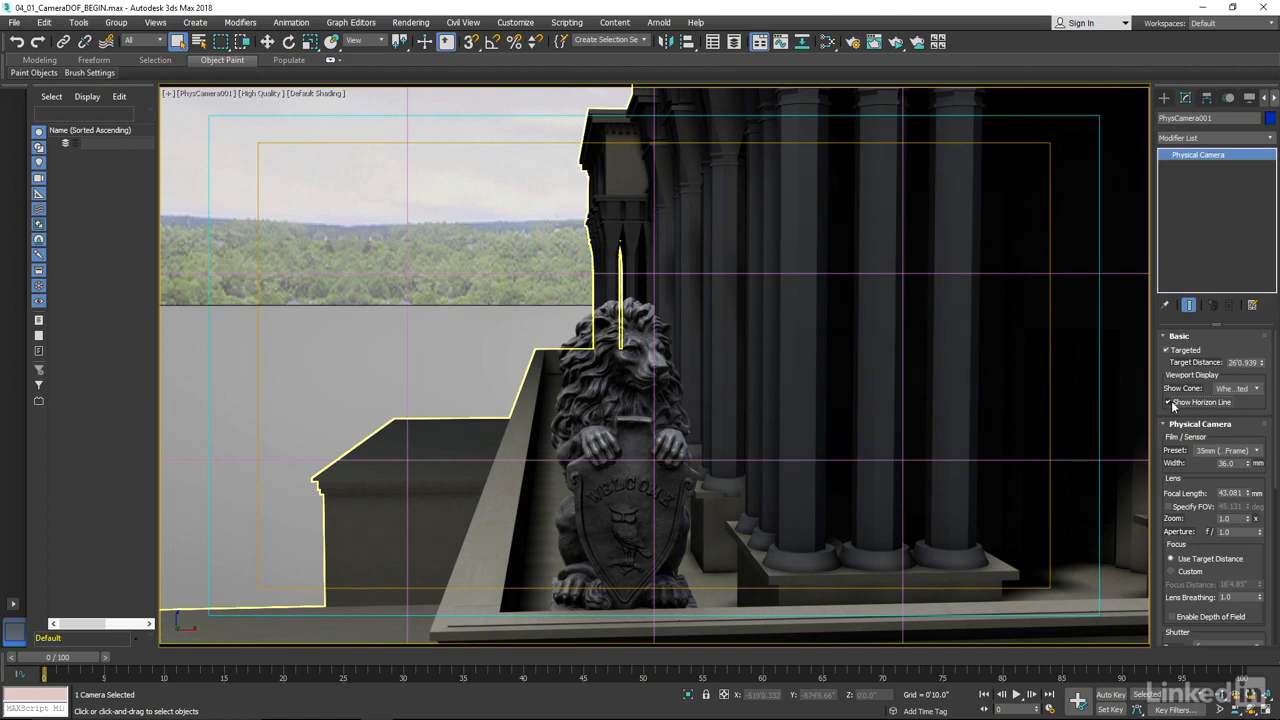
pyautogui.click(1172, 403)
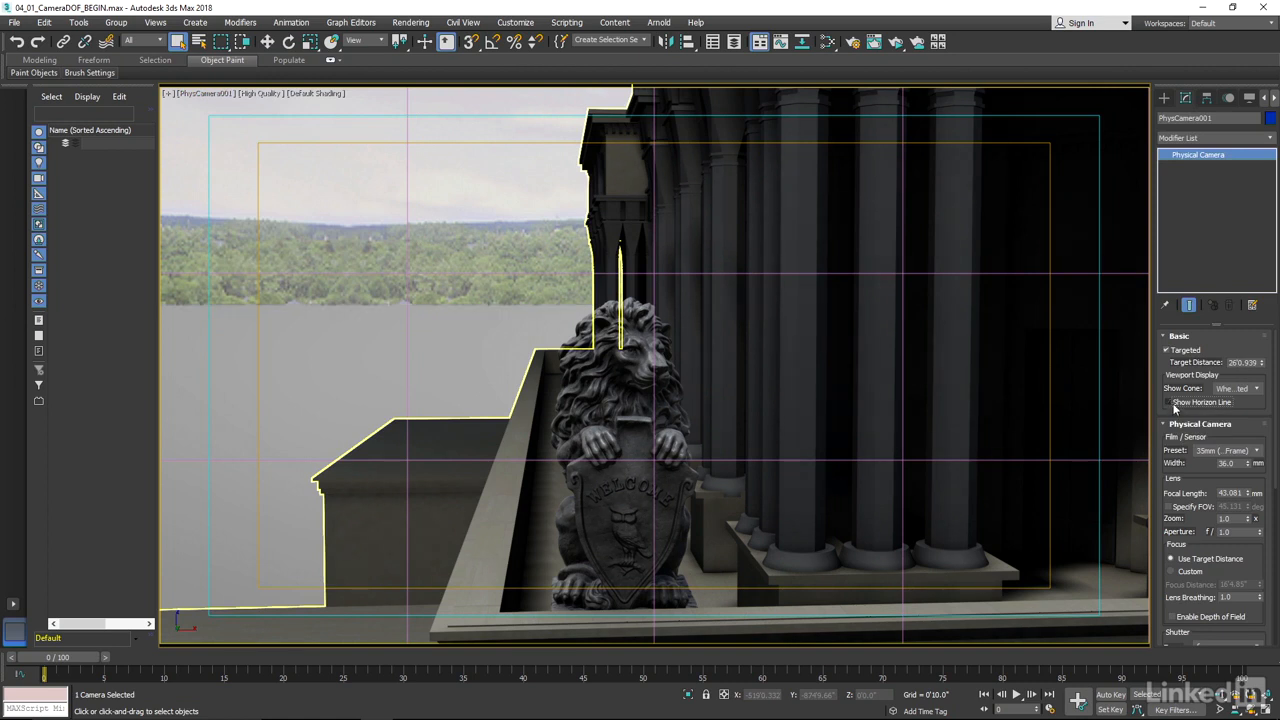
pyautogui.click(1172, 403)
pyautogui.click(1173, 404)
pyautogui.click(1173, 404)
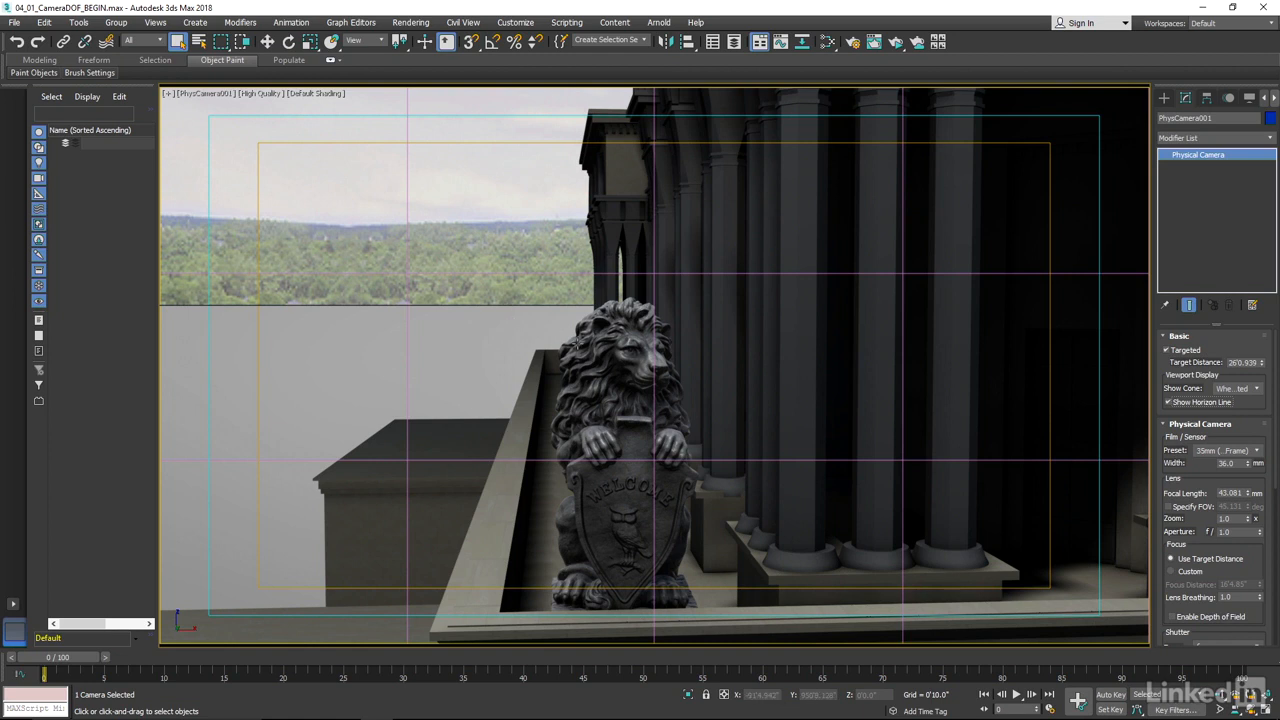
# Step: Truck and dolly the camera towards the lion statue, to a target distance of about 11'3", with the lion near the left vertical grid line
pyautogui.moveTo(649, 354); pyautogui.dragTo(585, 322, button='middle')
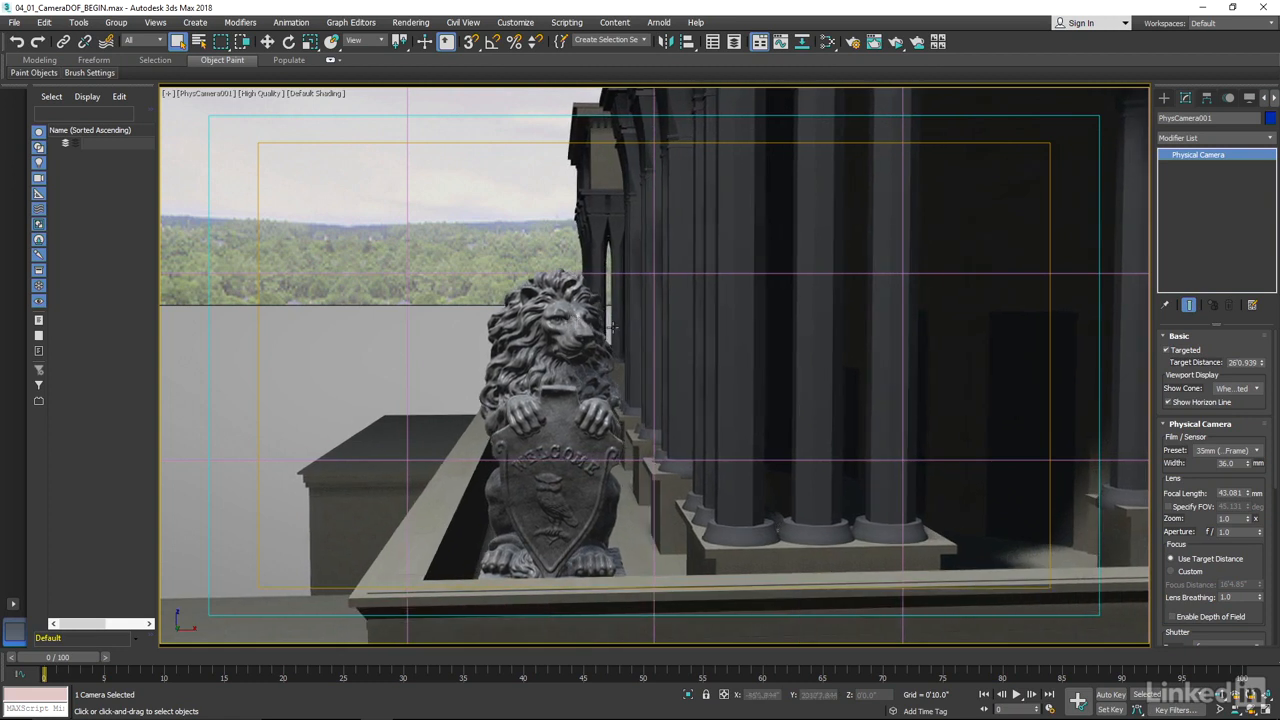
pyautogui.click(1217, 693)
pyautogui.moveTo(679, 399); pyautogui.dragTo(694, 370)
pyautogui.moveTo(694, 370); pyautogui.dragTo(700, 340, button='middle')
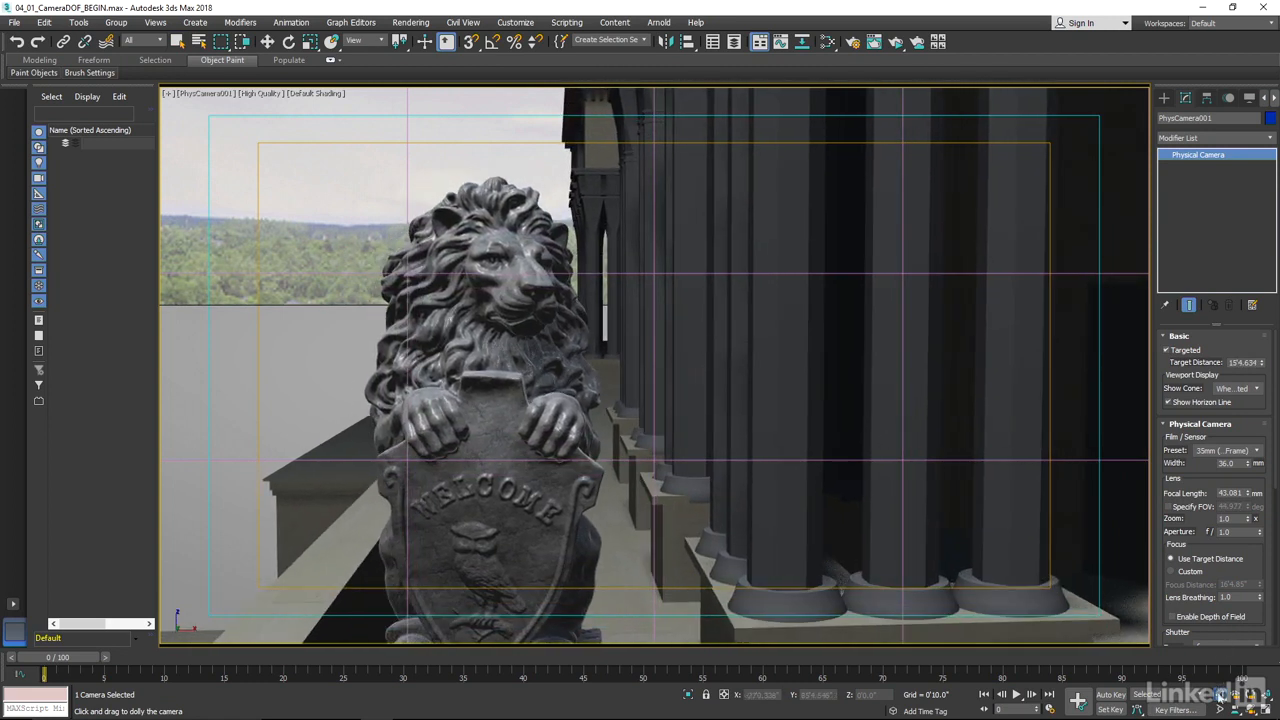
pyautogui.moveTo(789, 429); pyautogui.dragTo(771, 409)
pyautogui.moveTo(771, 409); pyautogui.dragTo(739, 404, button='middle')
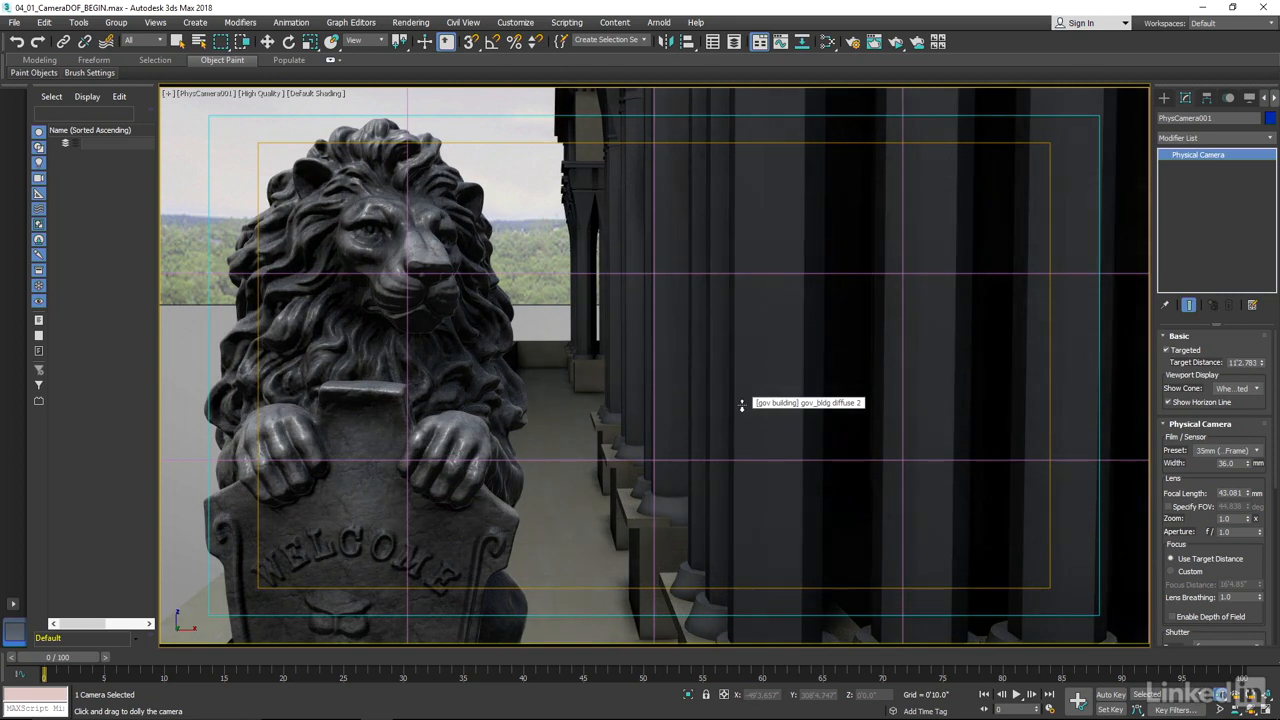
# Step: Examine the camera's position and view cone relative to the lion in the Top view, and return to the camera view
pyautogui.press('t')
pyautogui.scroll(-10, 741, 404)
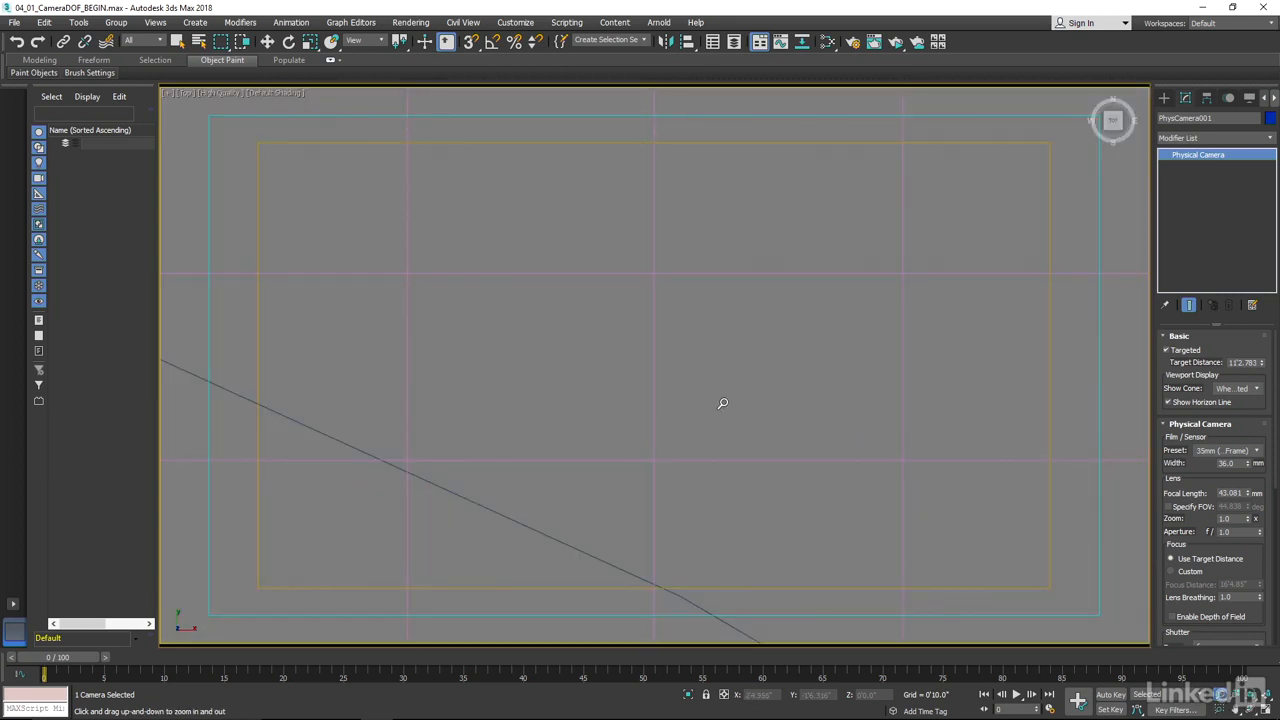
pyautogui.moveTo(651, 366); pyautogui.dragTo(682, 318, button='middle')
pyautogui.scroll(12, 580, 300)
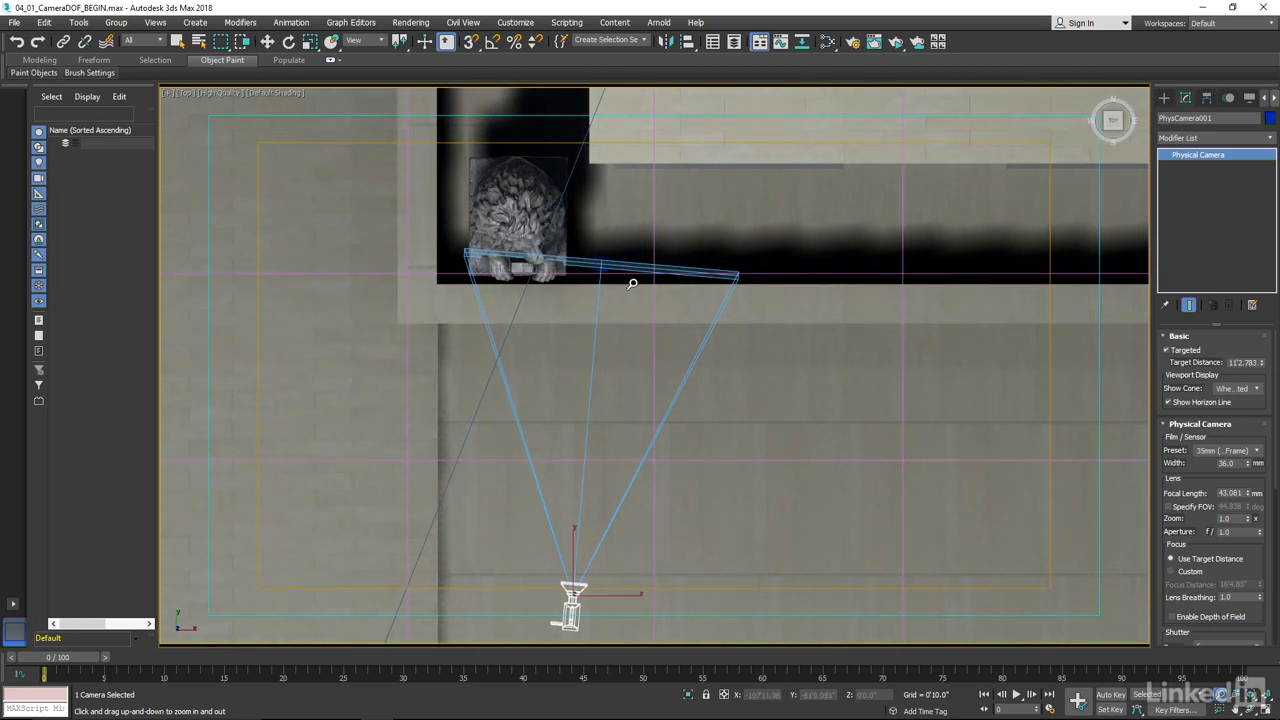
pyautogui.press('c')
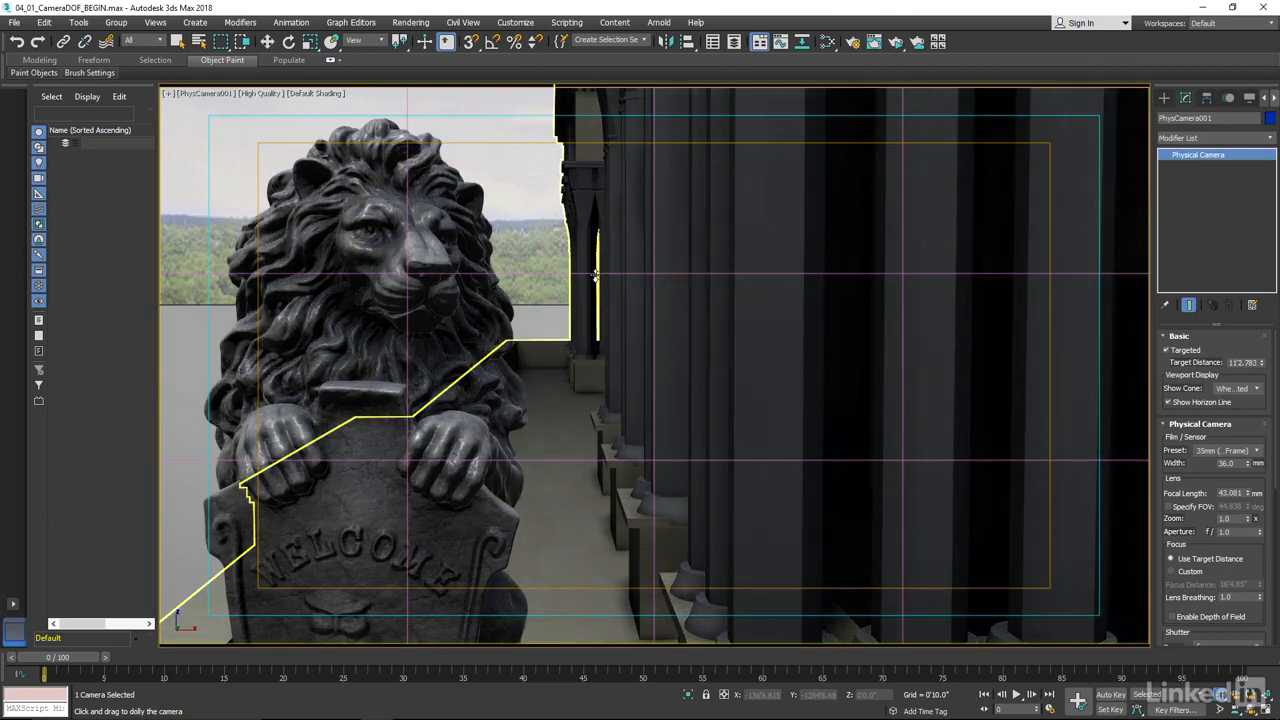
# Step: Reframe the camera closer on the lion's face along the left vertical grid line, to a target distance of about 7'2"
pyautogui.moveTo(560, 332); pyautogui.dragTo(594, 359)
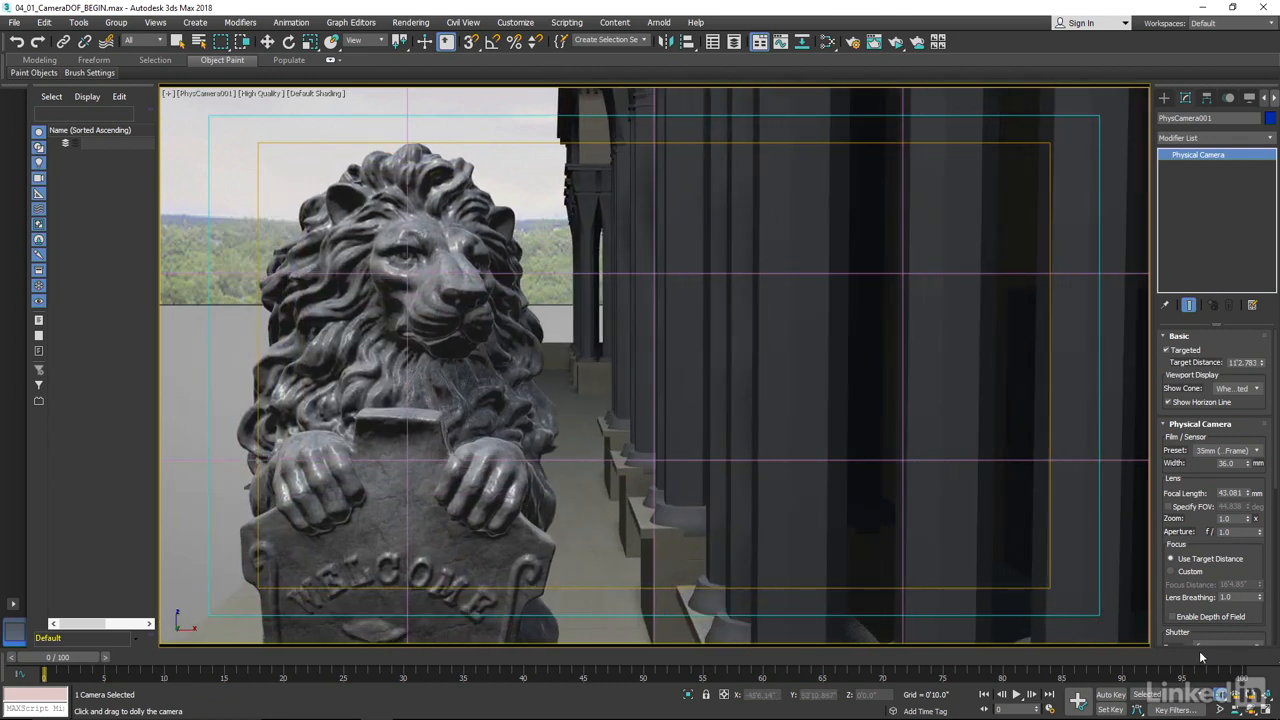
pyautogui.moveTo(751, 392); pyautogui.dragTo(774, 357)
pyautogui.moveTo(774, 357); pyautogui.dragTo(829, 380, button='middle')
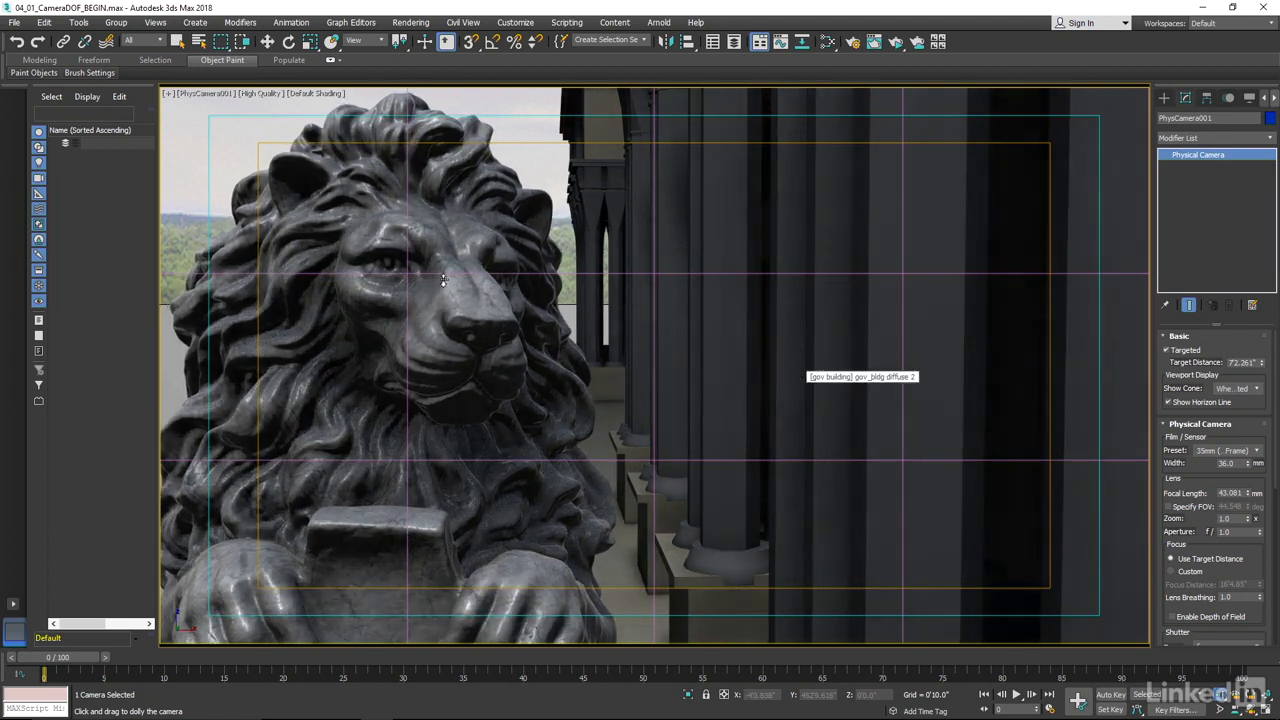
# Step: Toggle the safe frames in the camera view off and back on
pyautogui.click(214, 94)
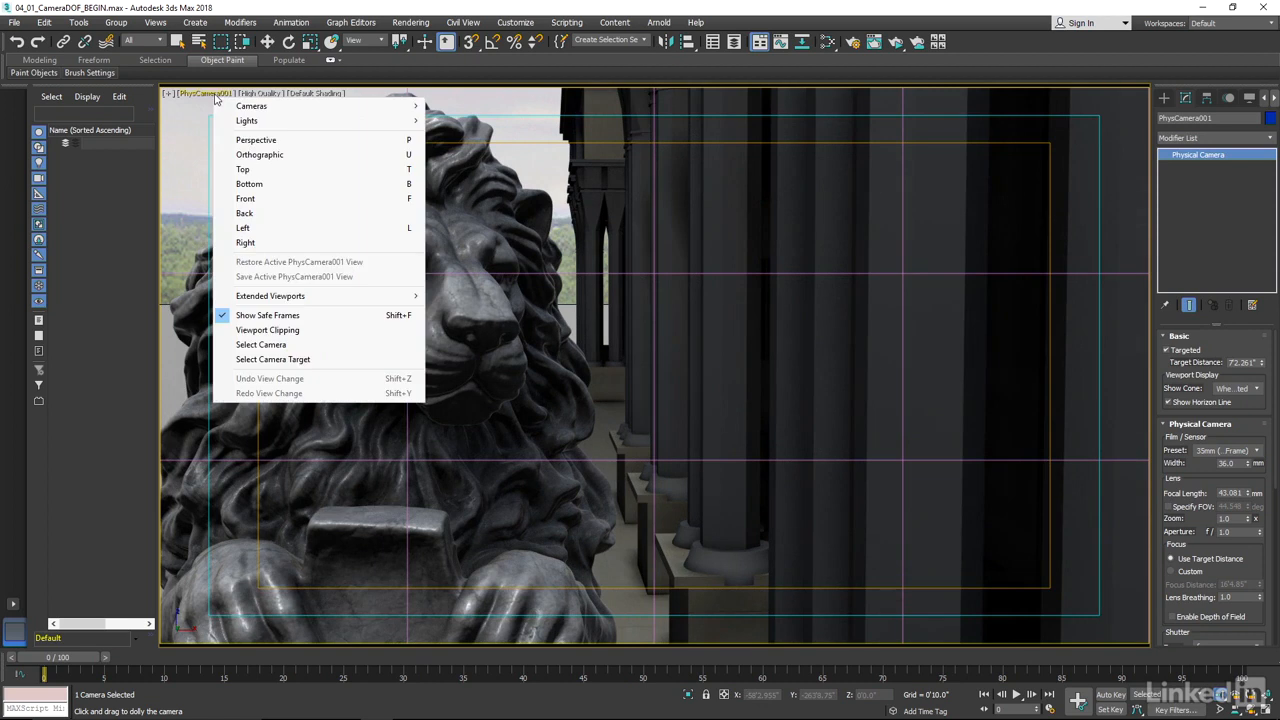
pyautogui.click(267, 315)
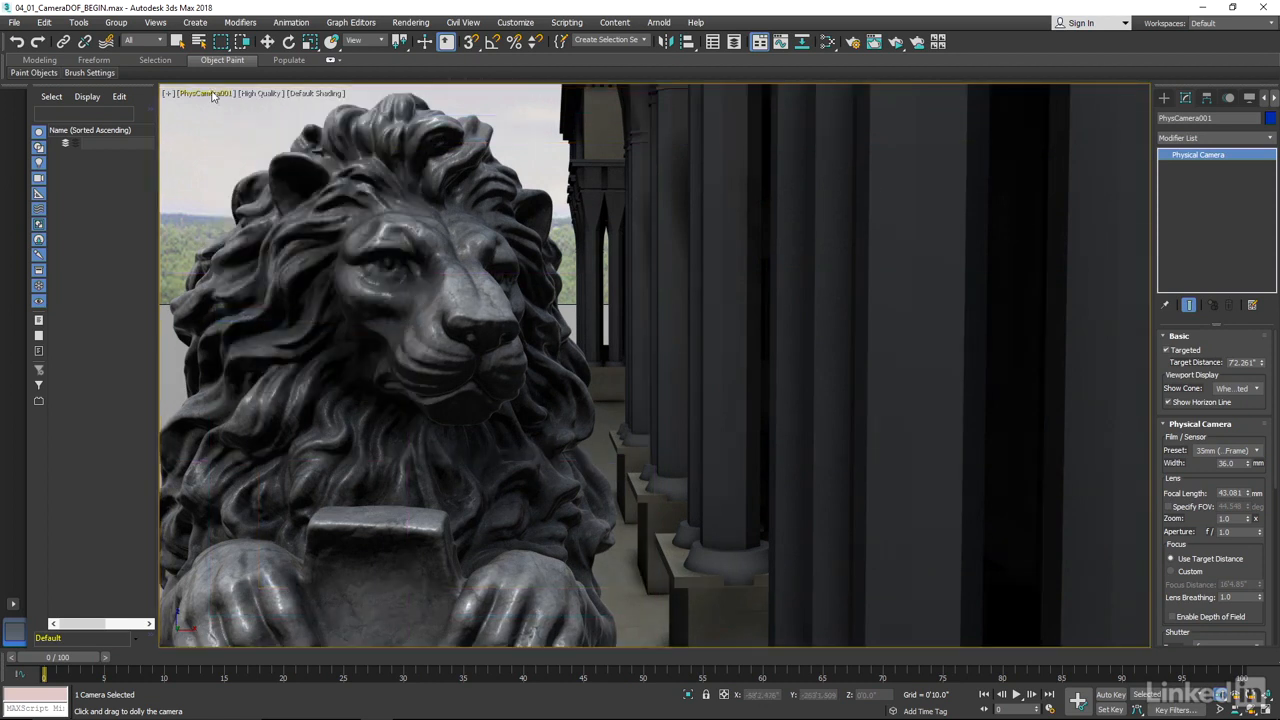
pyautogui.click(213, 94)
pyautogui.click(267, 315)
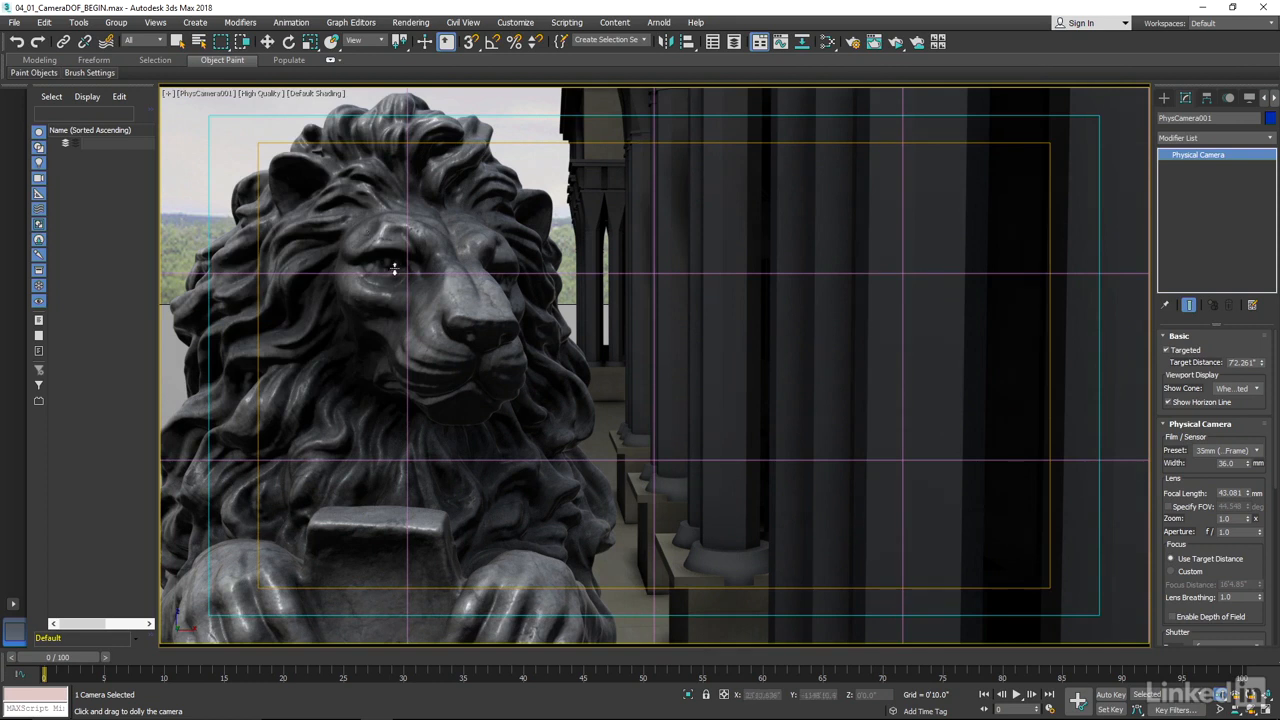
# Step: Shift the camera slightly so the lion's eye sits on the upper-left intersection of the composition grid
pyautogui.moveTo(402, 268); pyautogui.dragTo(414, 286)
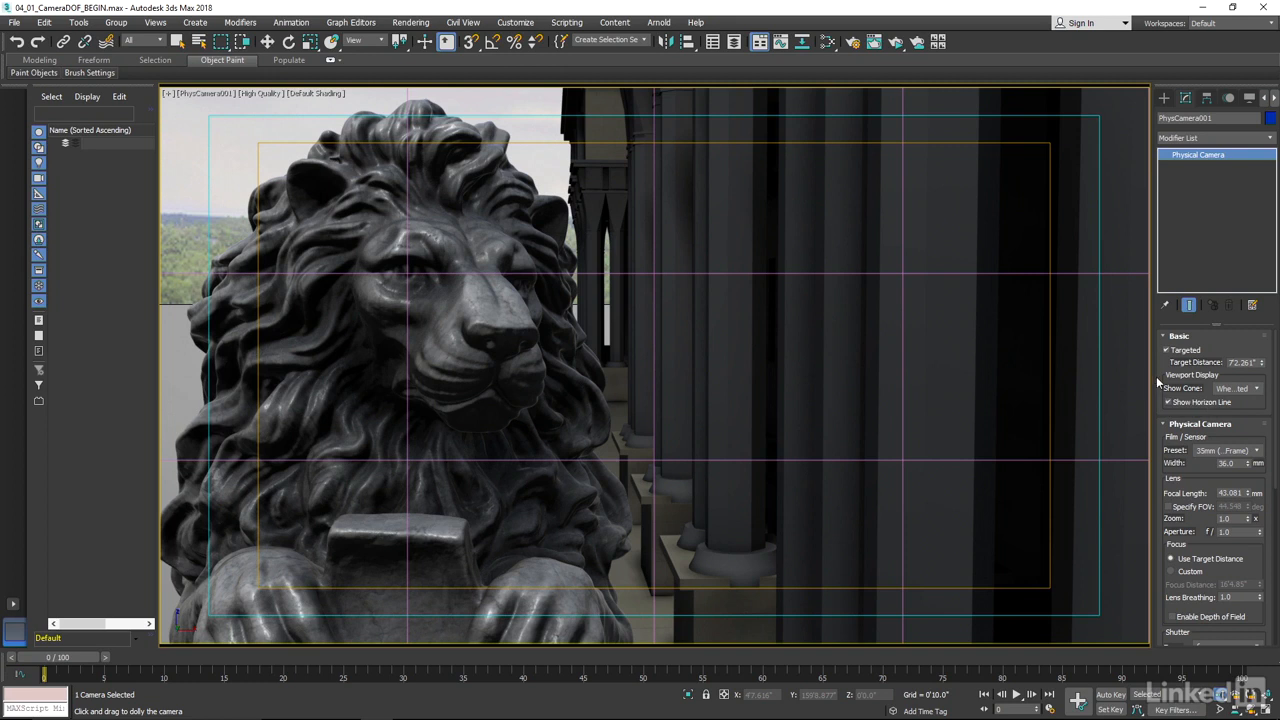
# Step: Widen the command panel to two columns and expand the camera's Bokeh (Depth of Field) settings
pyautogui.moveTo(1153, 376); pyautogui.dragTo(1017, 367)
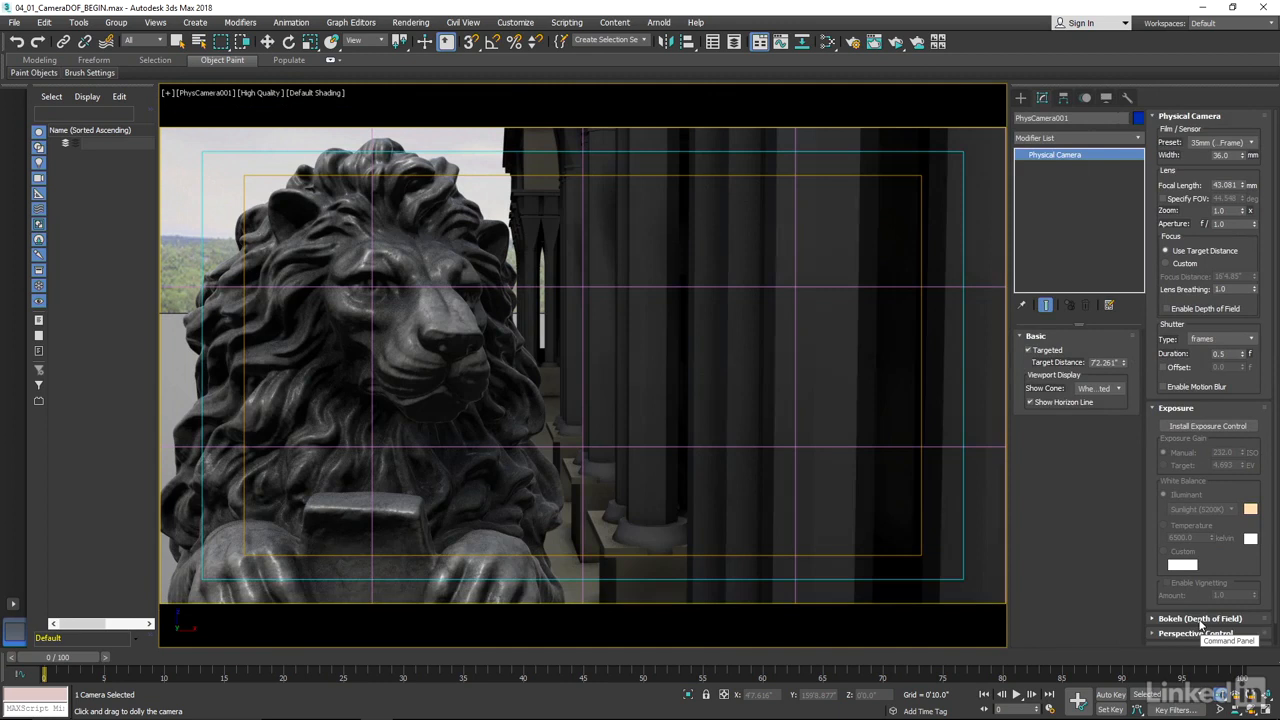
pyautogui.click(1200, 619)
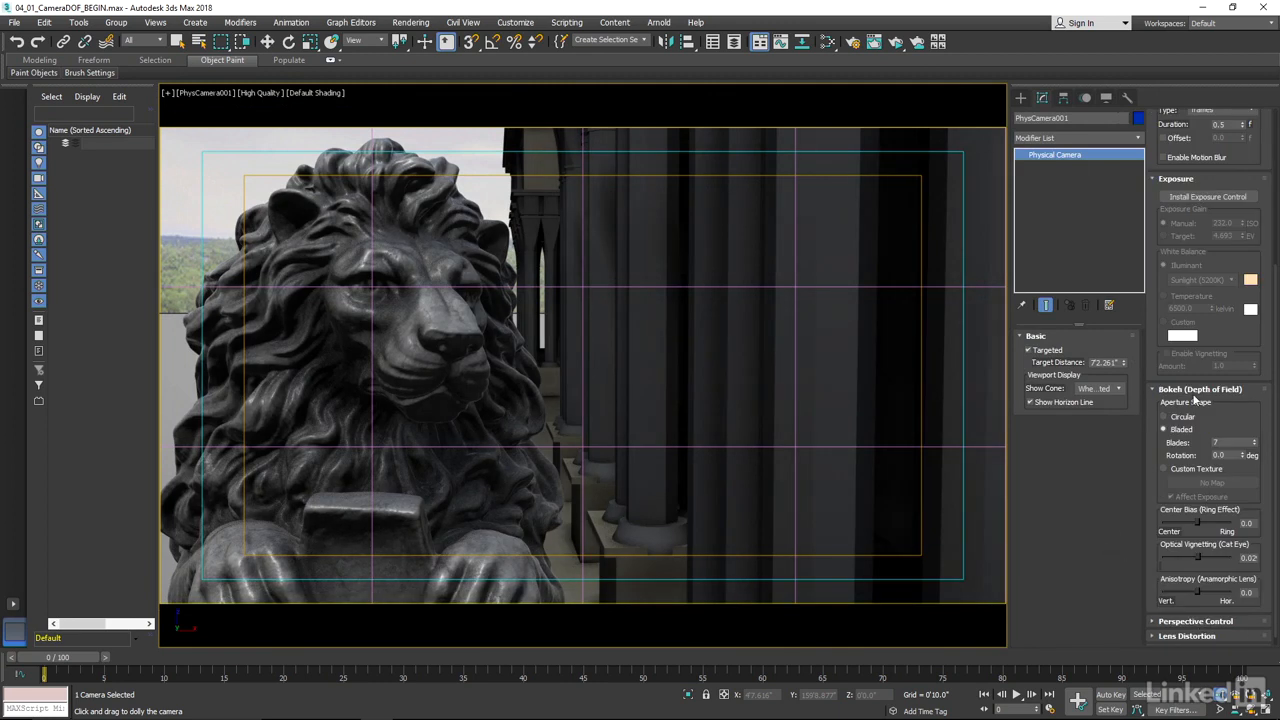
pyautogui.scroll(5, 1254, 336)
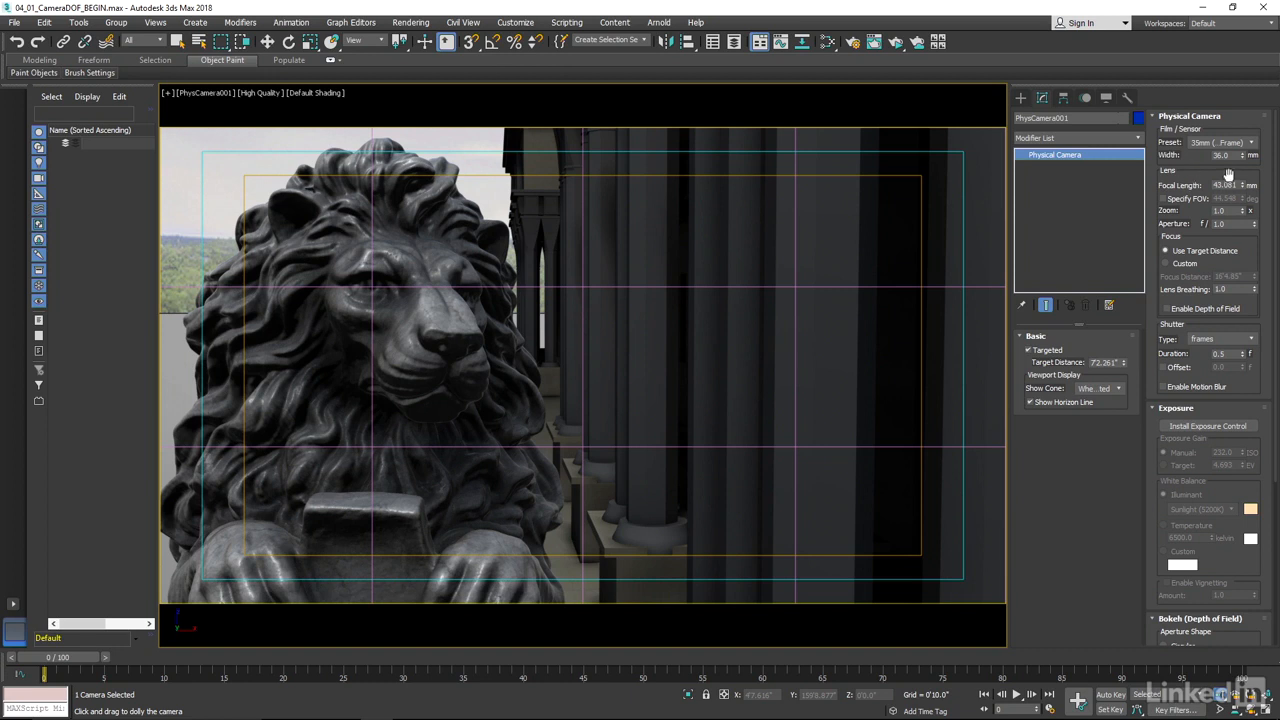
# Step: Set the camera's film/sensor preset to APS-C (Nikon, Sony, etc.)
pyautogui.click(1252, 143)
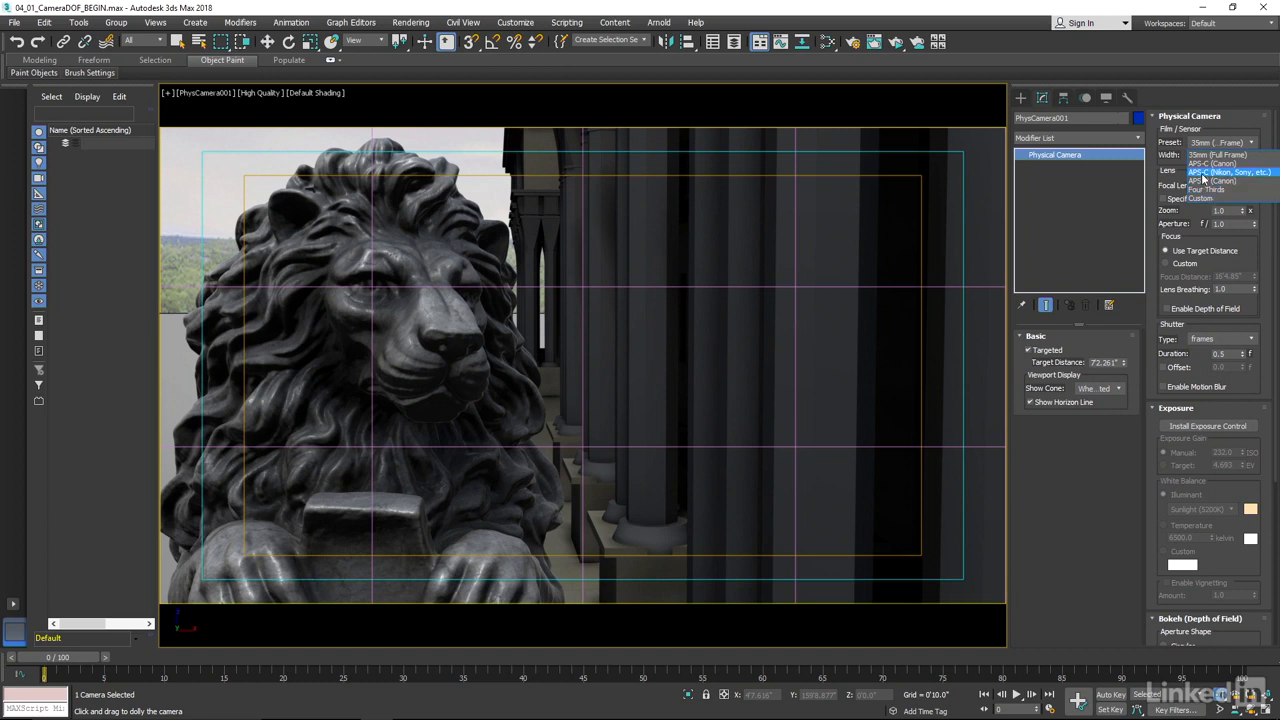
pyautogui.click(1220, 172)
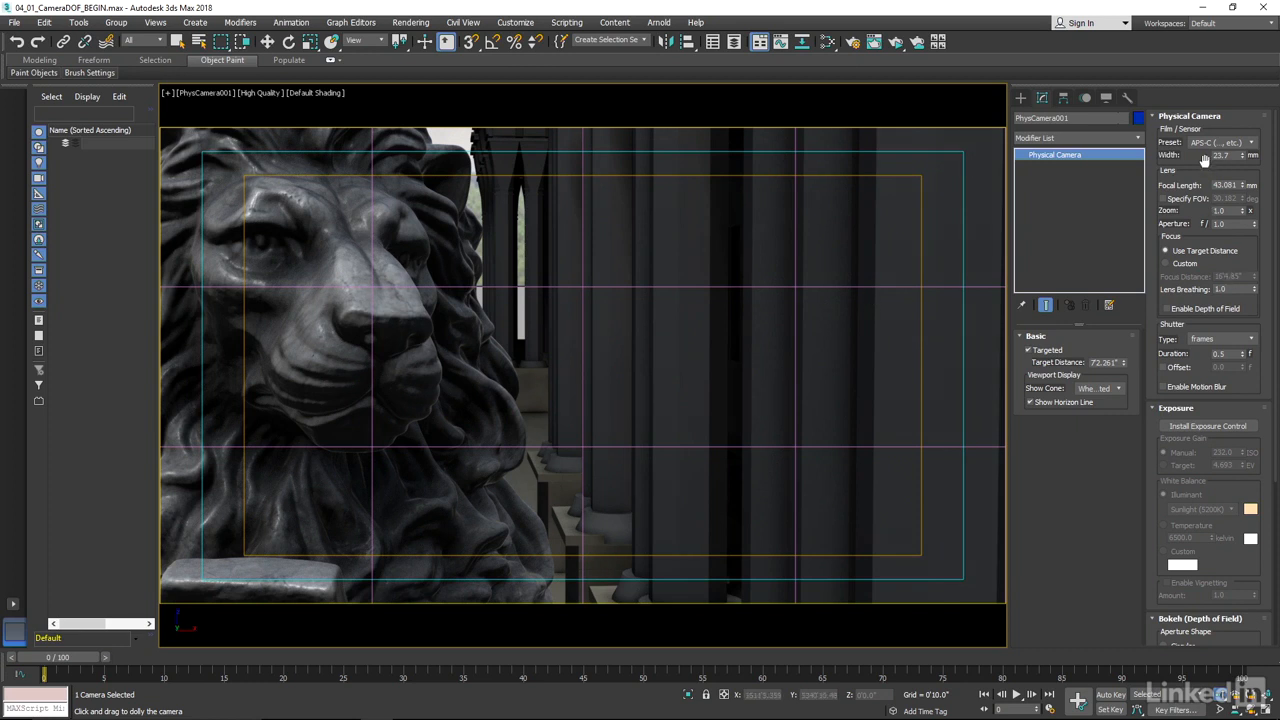
# Step: Pan, orbit and dolly the camera back to a target distance of about 9'11", keeping the lion's face along the left vertical grid line
pyautogui.moveTo(626, 289); pyautogui.dragTo(724, 355, button='middle')
pyautogui.click(1252, 708)
pyautogui.moveTo(790, 452); pyautogui.dragTo(757, 372)
pyautogui.click(1221, 697)
pyautogui.moveTo(732, 371); pyautogui.dragTo(684, 348)
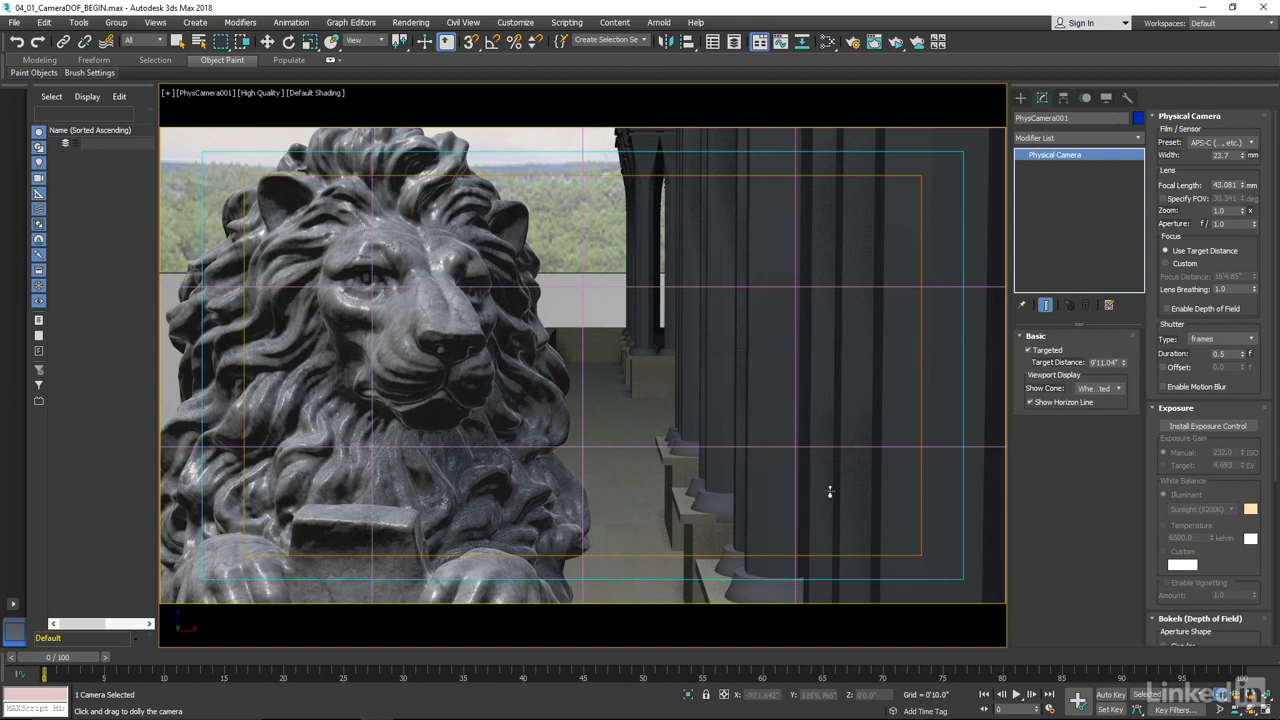
pyautogui.click(1222, 710)
pyautogui.moveTo(748, 442); pyautogui.dragTo(737, 425)
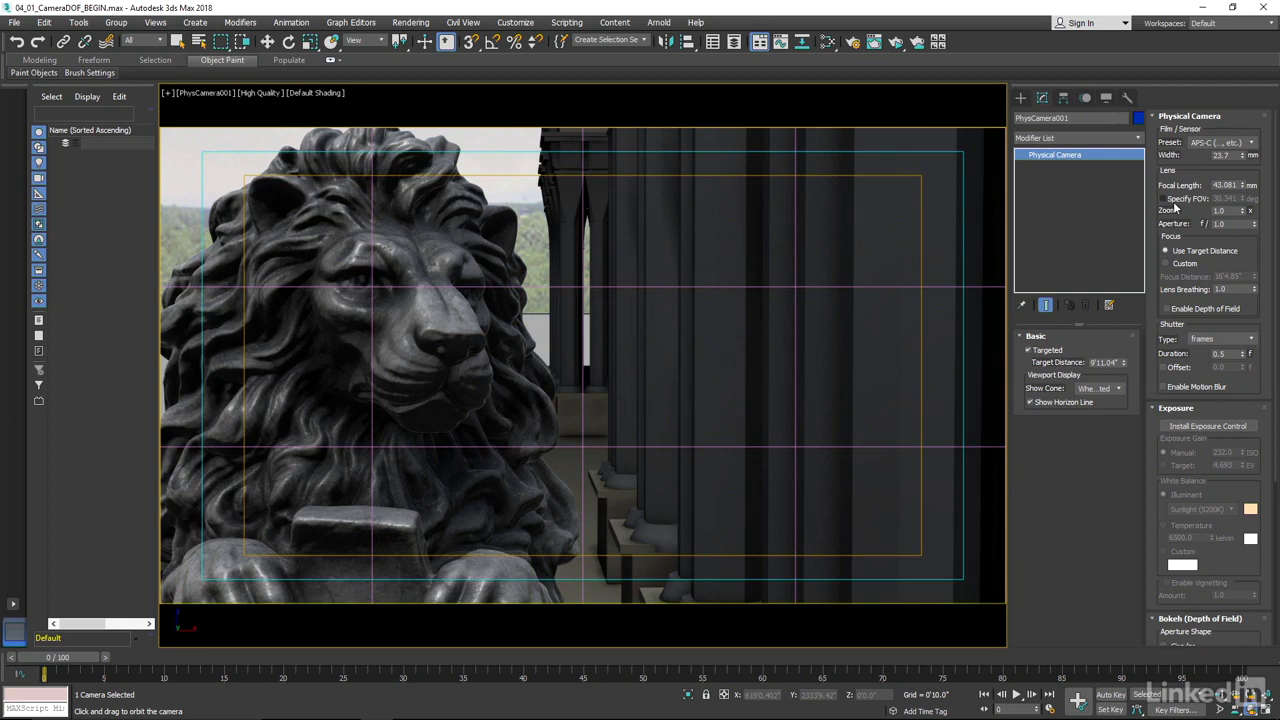
# Step: Toggle Specify FOV on and back off, and try focal lengths of 24 mm and 50 mm
pyautogui.click(1183, 202)
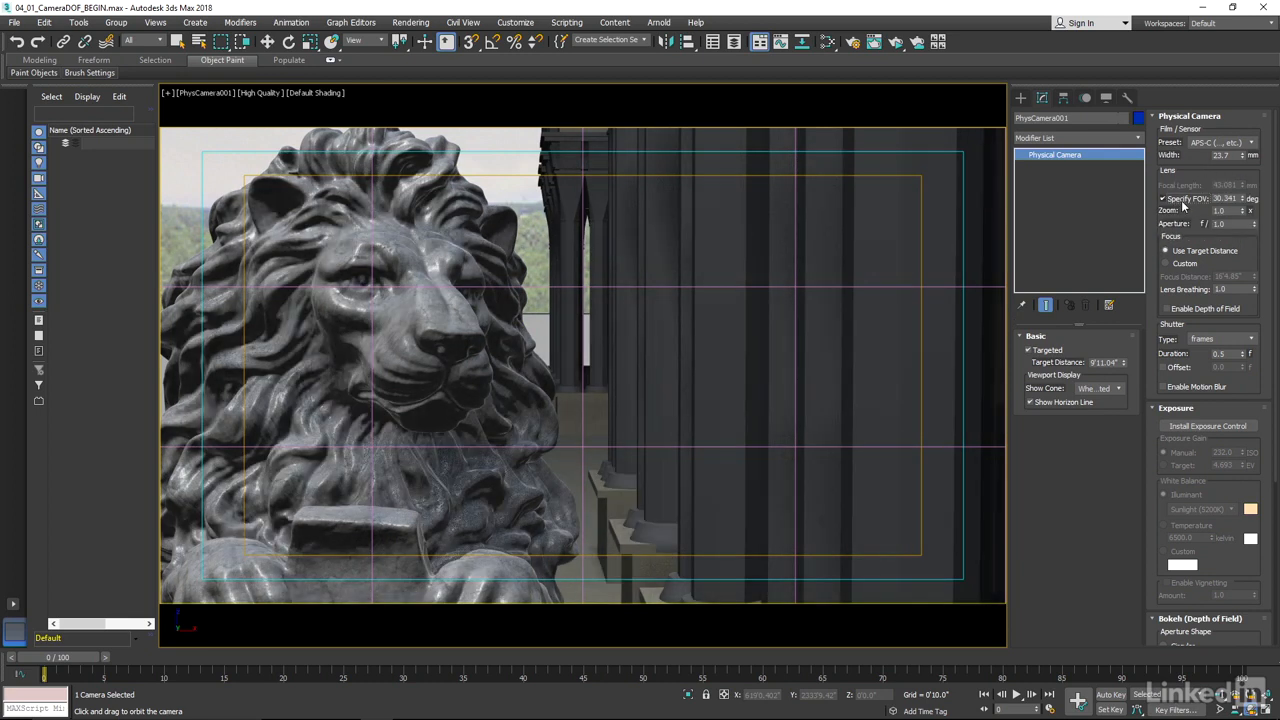
pyautogui.click(1183, 203)
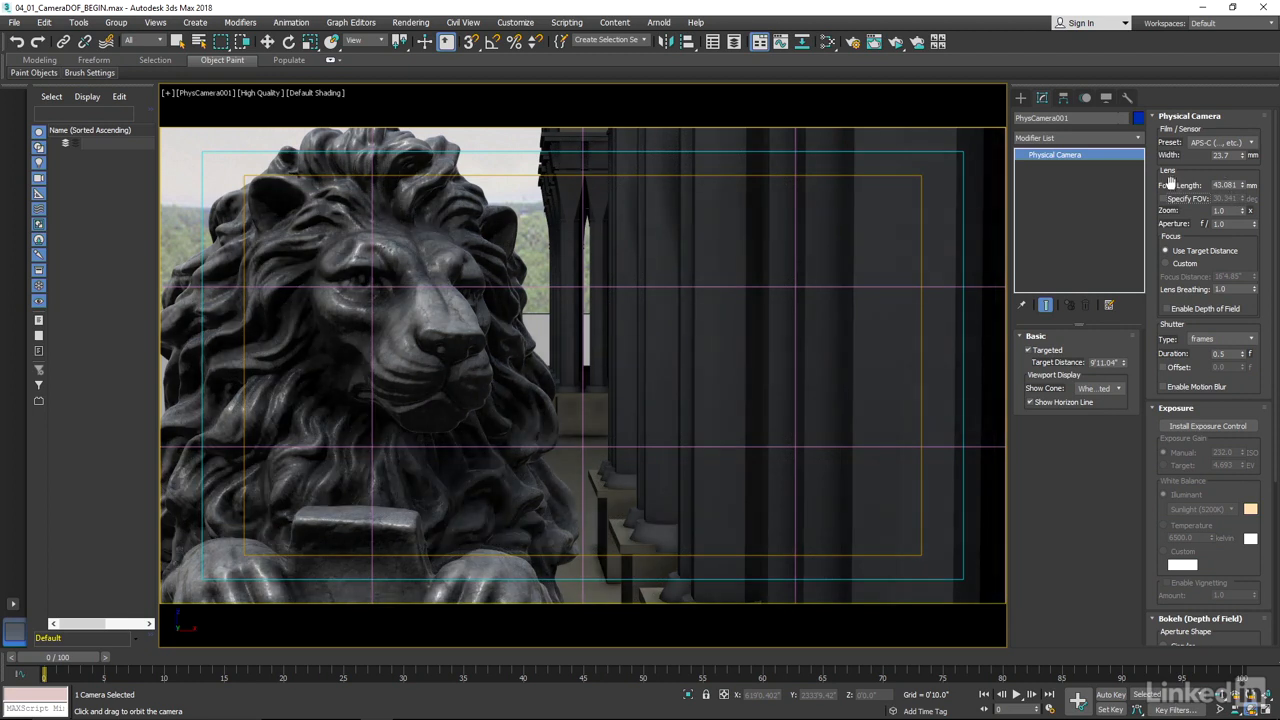
pyautogui.doubleClick(1224, 186)
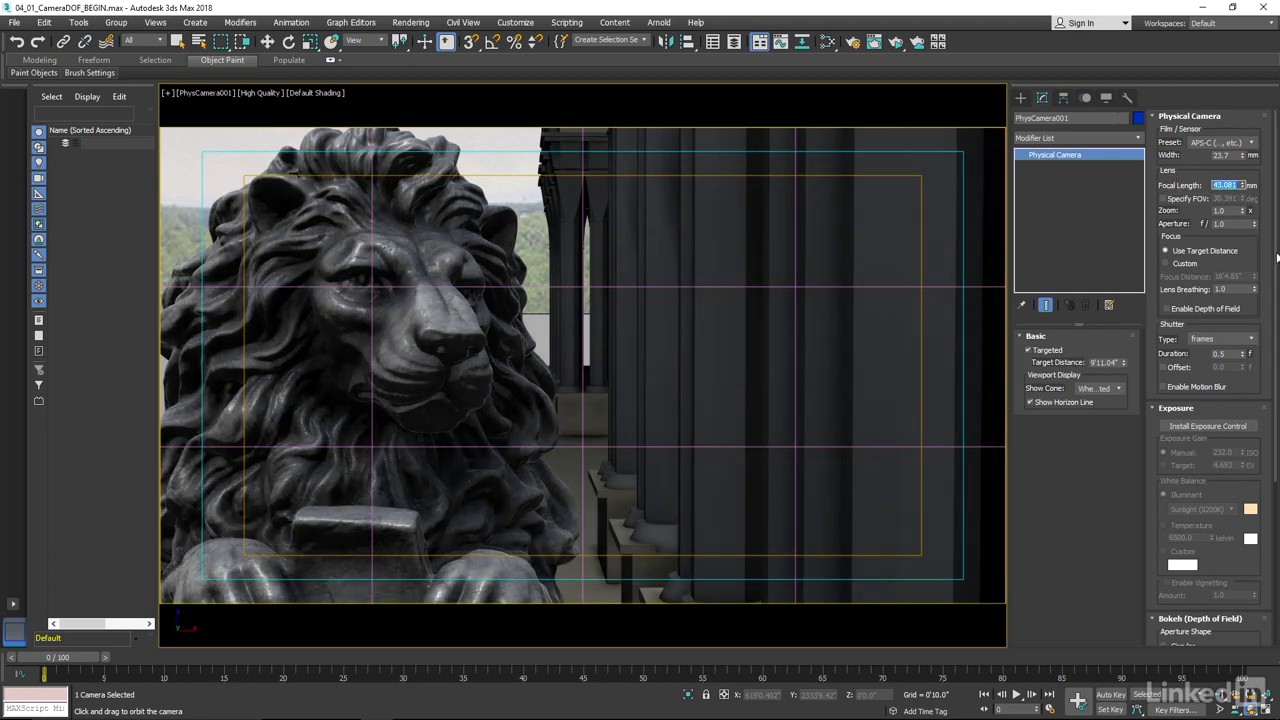
pyautogui.write('24')
pyautogui.press('Return')
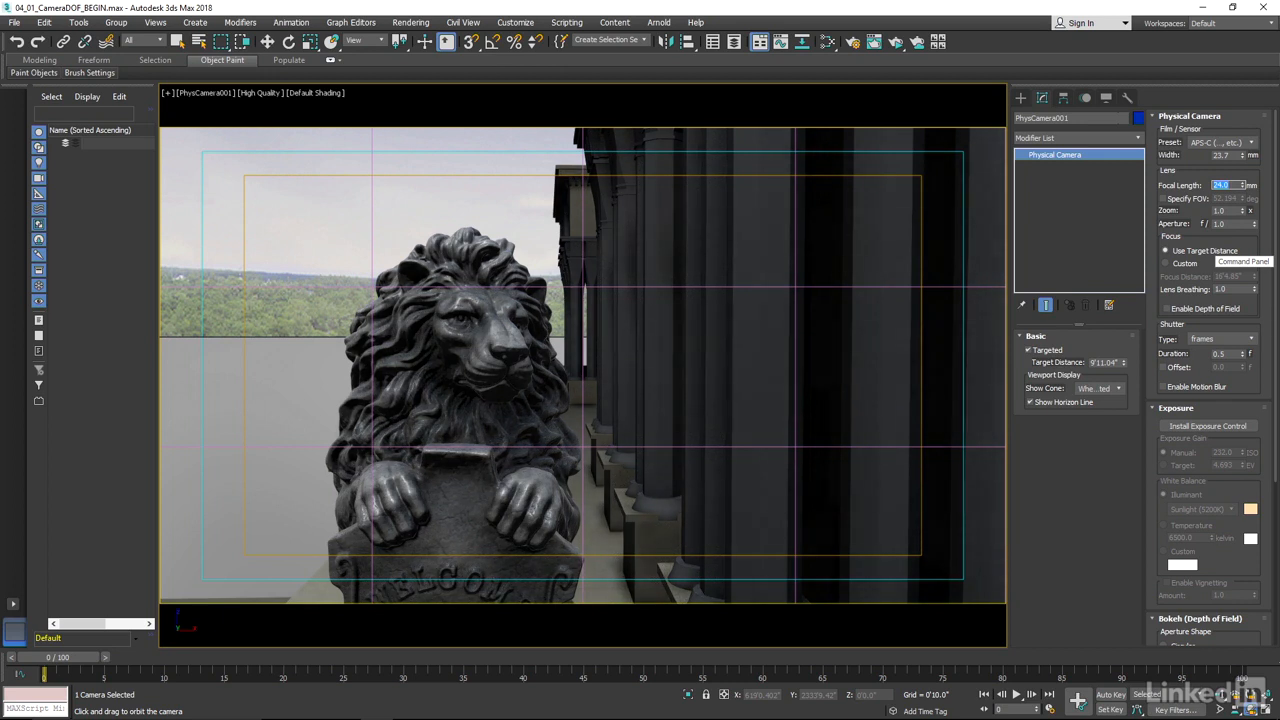
pyautogui.write('50')
pyautogui.press('Return')
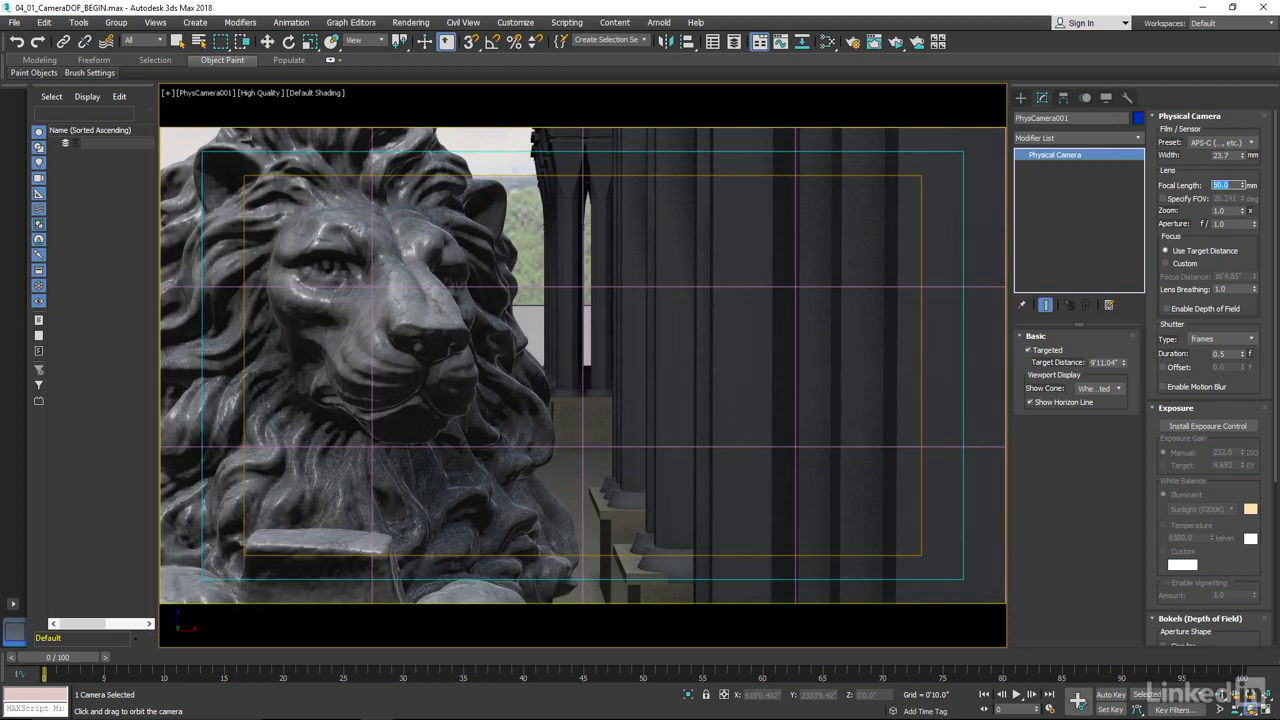
# Step: Lower the camera's focal length in small increments to 44 mm
pyautogui.click(1242, 188)
pyautogui.click(1242, 188)
pyautogui.click(1242, 189)
pyautogui.click(1242, 189)
pyautogui.click(1242, 189)
pyautogui.click(1242, 189)
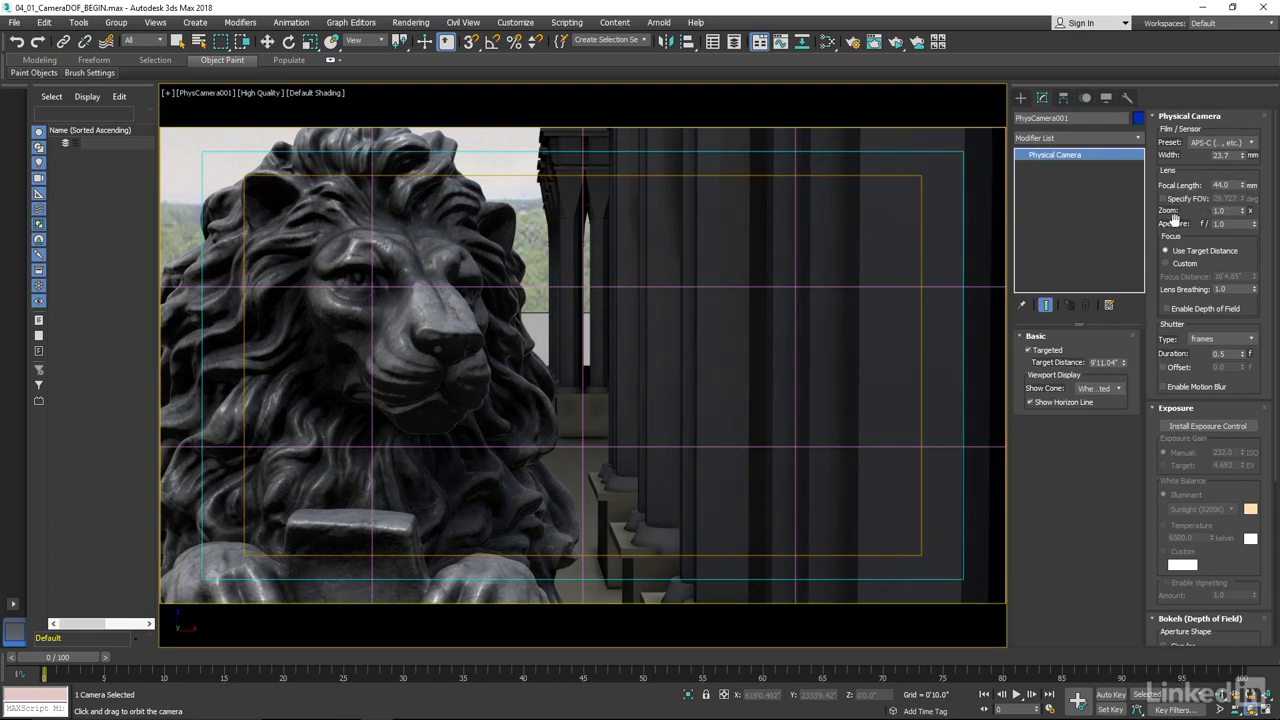
# Step: Set the camera's focal length to 35 mm and shift the framing slightly to place the lion on the left vertical grid line
pyautogui.click(1228, 186)
pyautogui.write('35')
pyautogui.press('Return')
pyautogui.moveTo(620, 286); pyautogui.dragTo(591, 280, button='middle')
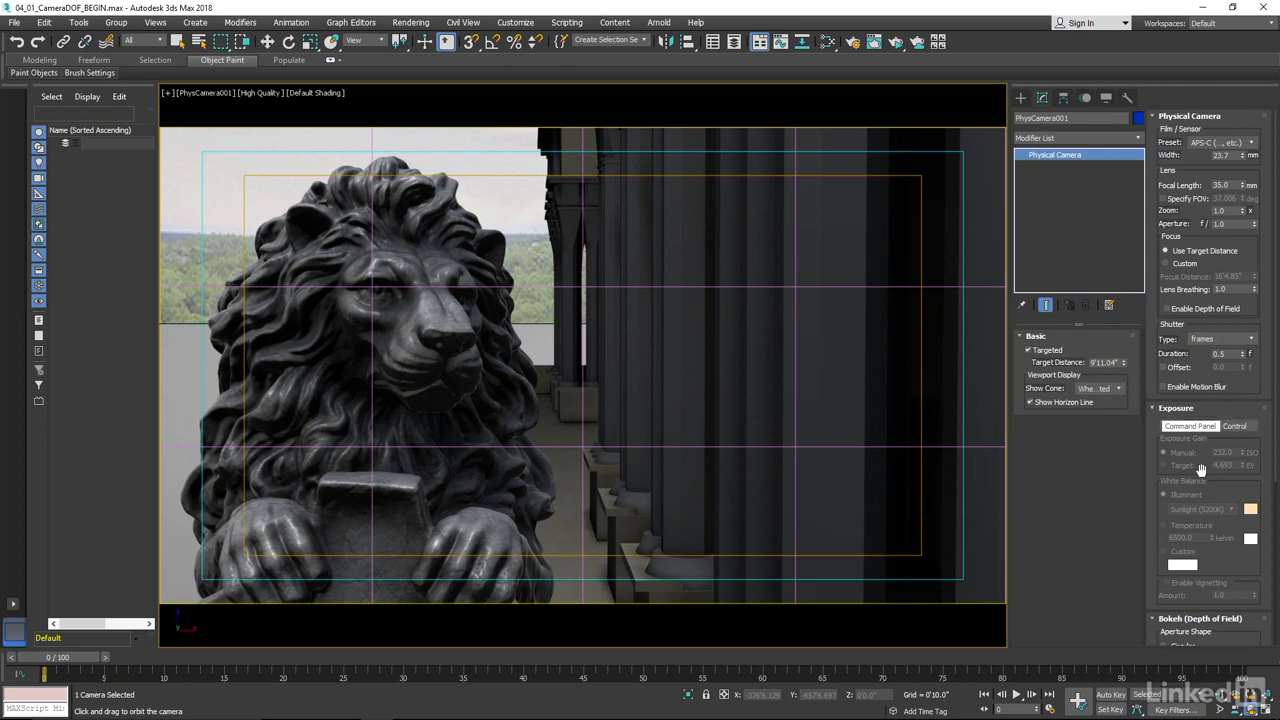
# Step: Install the physical camera's exposure control, replacing the scene's existing exposure control
pyautogui.click(1214, 427)
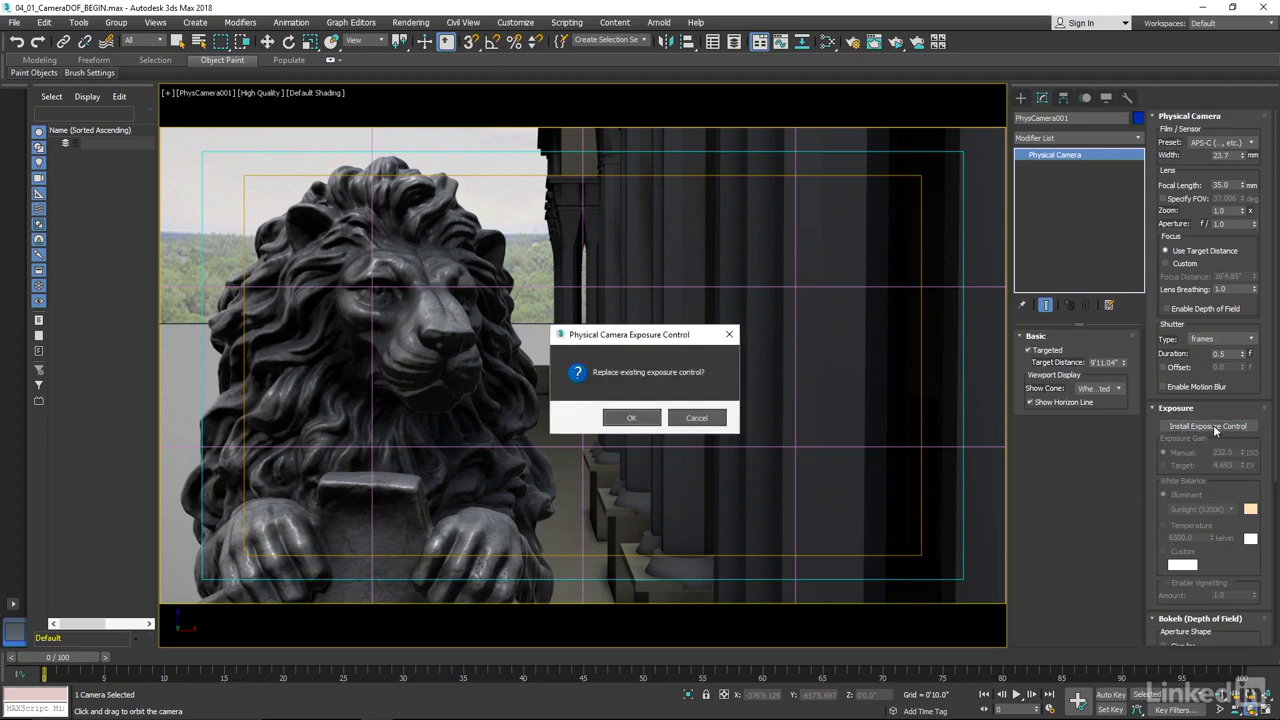
pyautogui.click(636, 417)
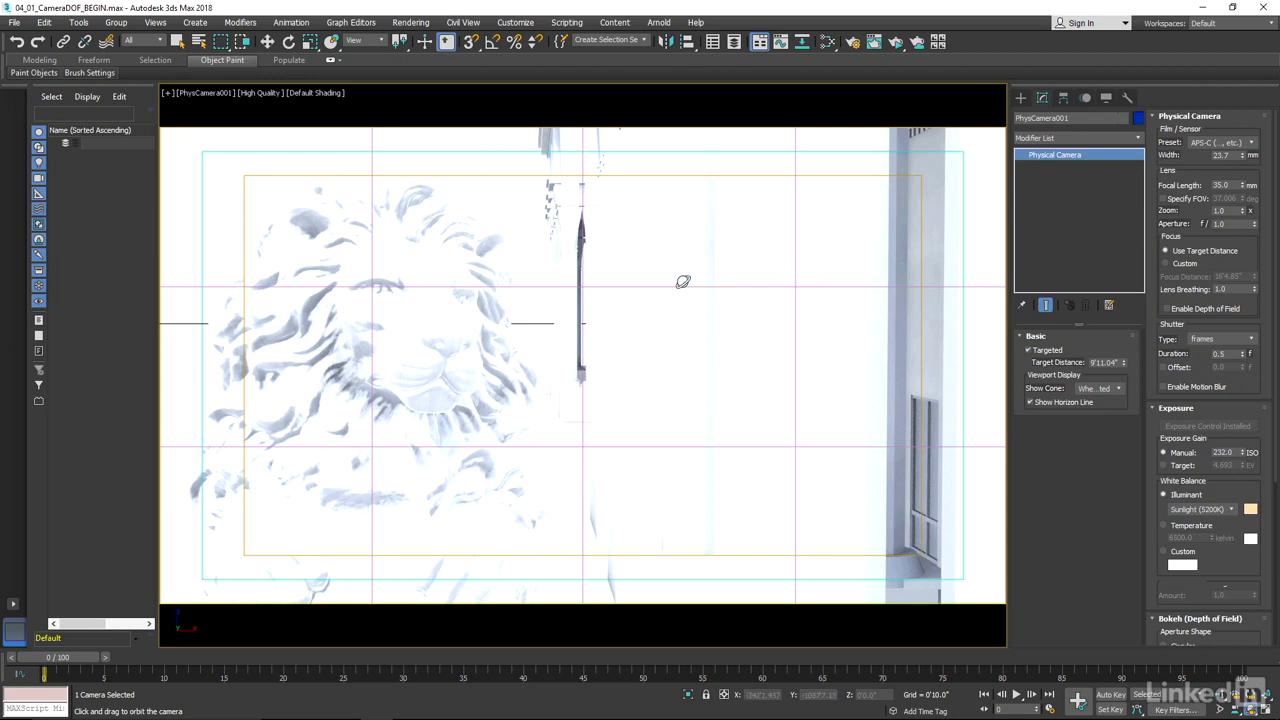
# Step: Switch the scene to Automatic Exposure Control and back to Physical Camera Exposure Control, and close the environment settings
pyautogui.click(412, 24)
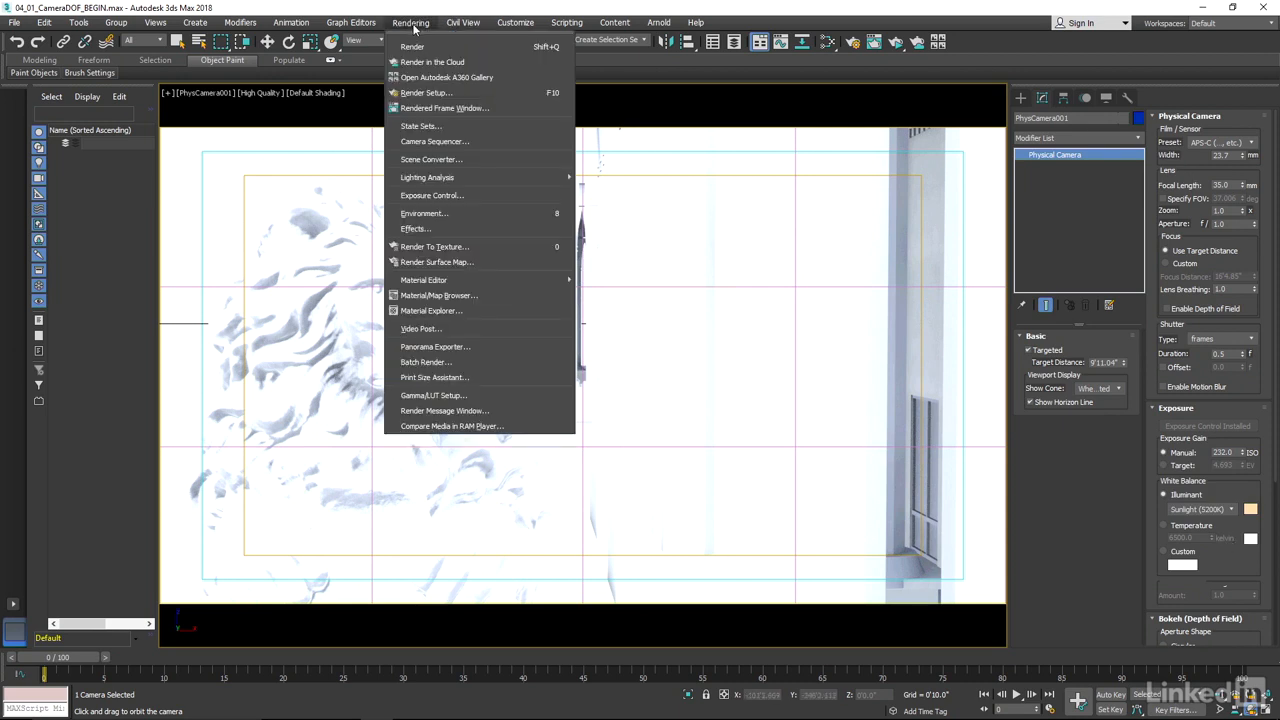
pyautogui.click(439, 195)
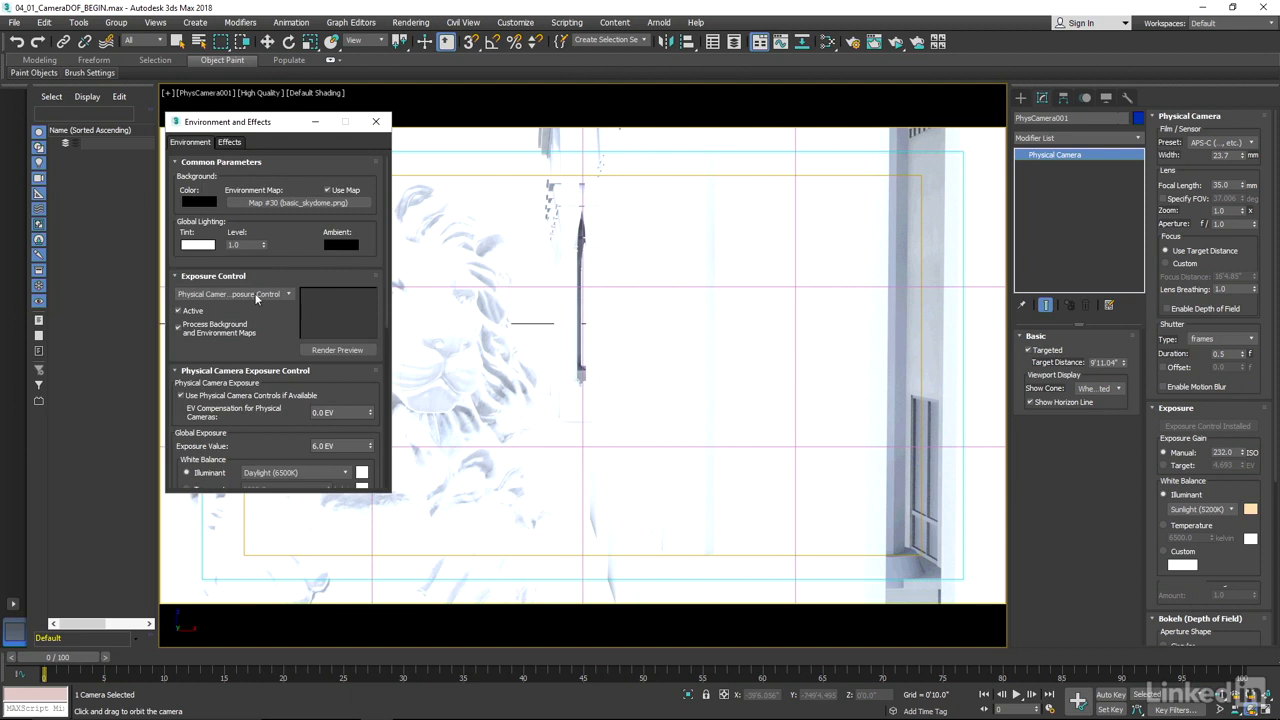
pyautogui.click(257, 295)
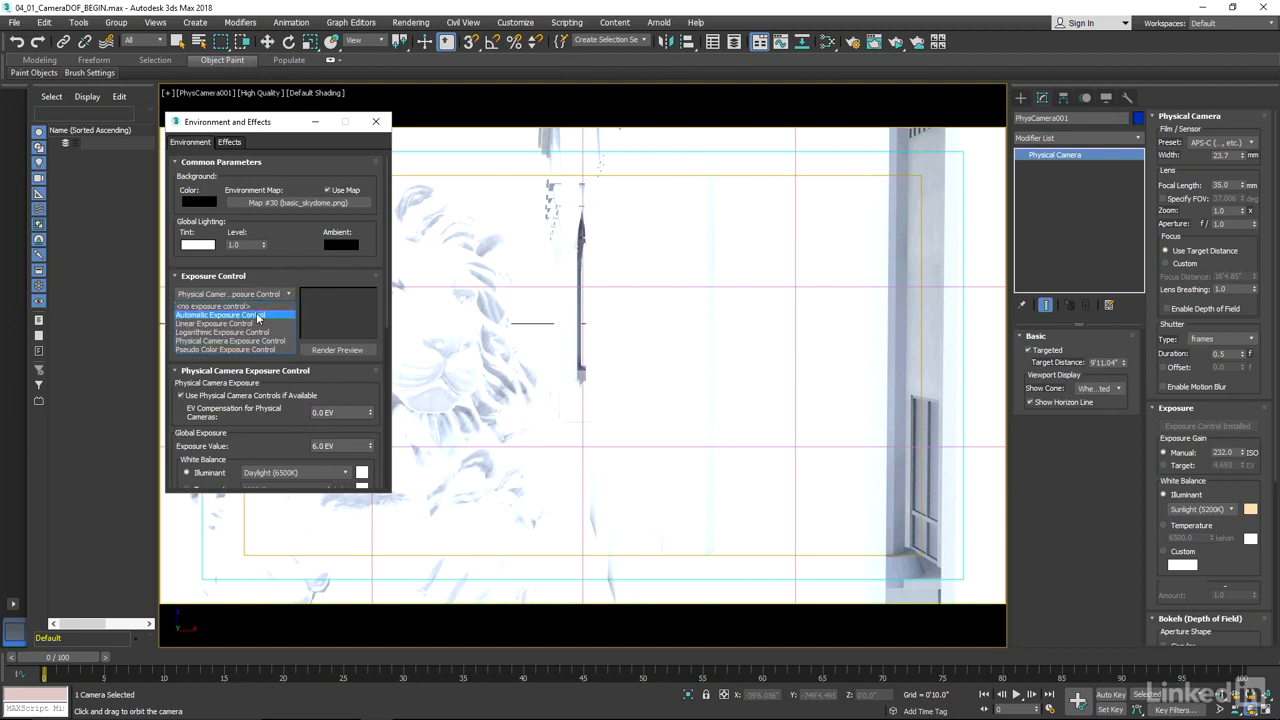
pyautogui.click(261, 316)
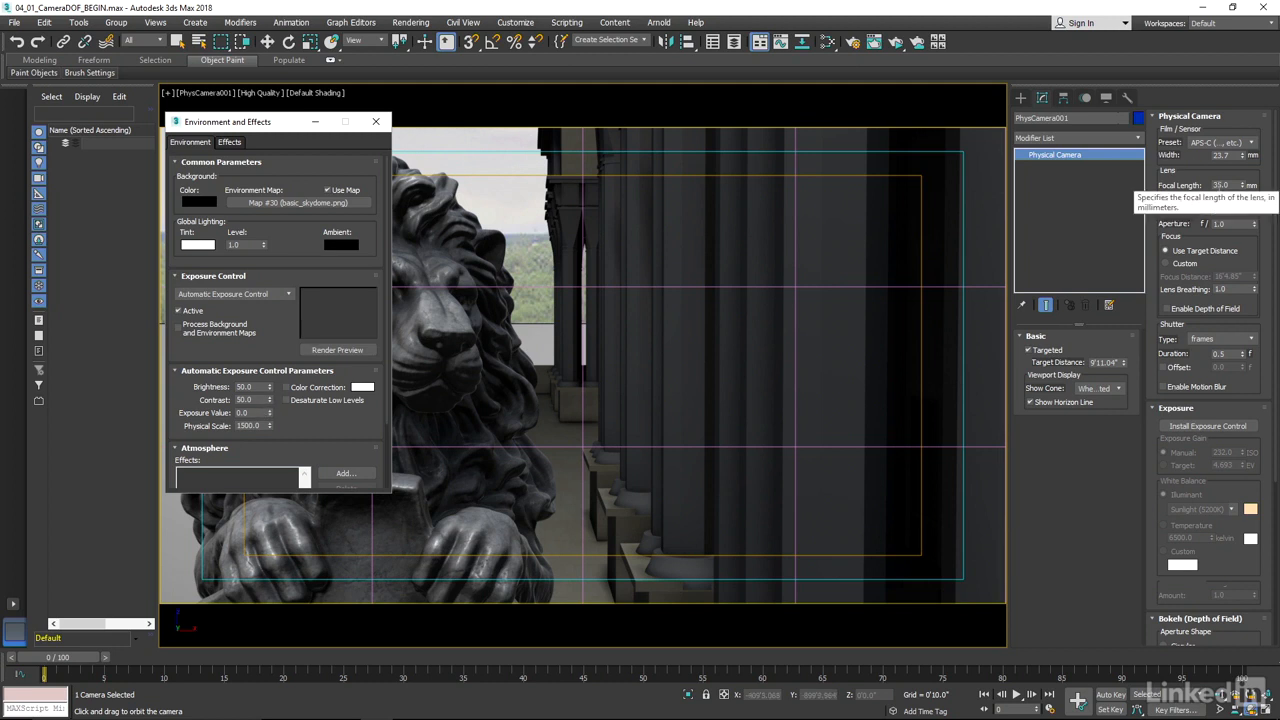
pyautogui.click(240, 296)
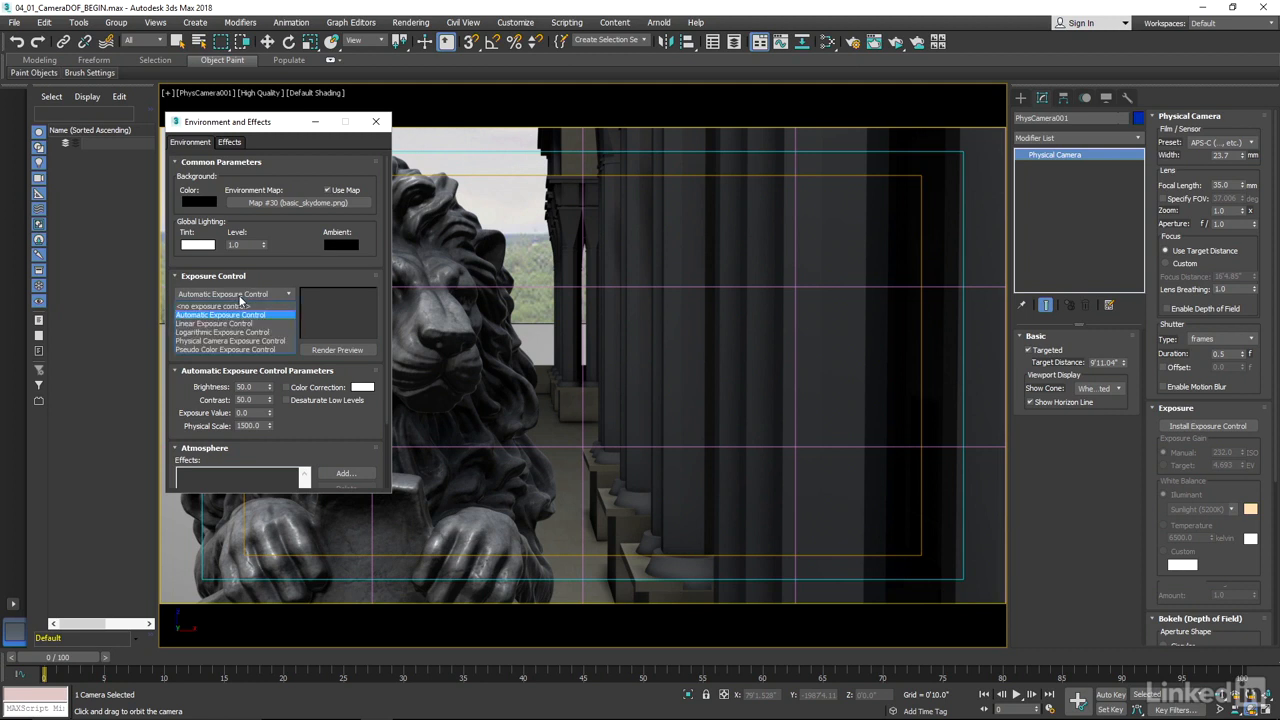
pyautogui.click(254, 341)
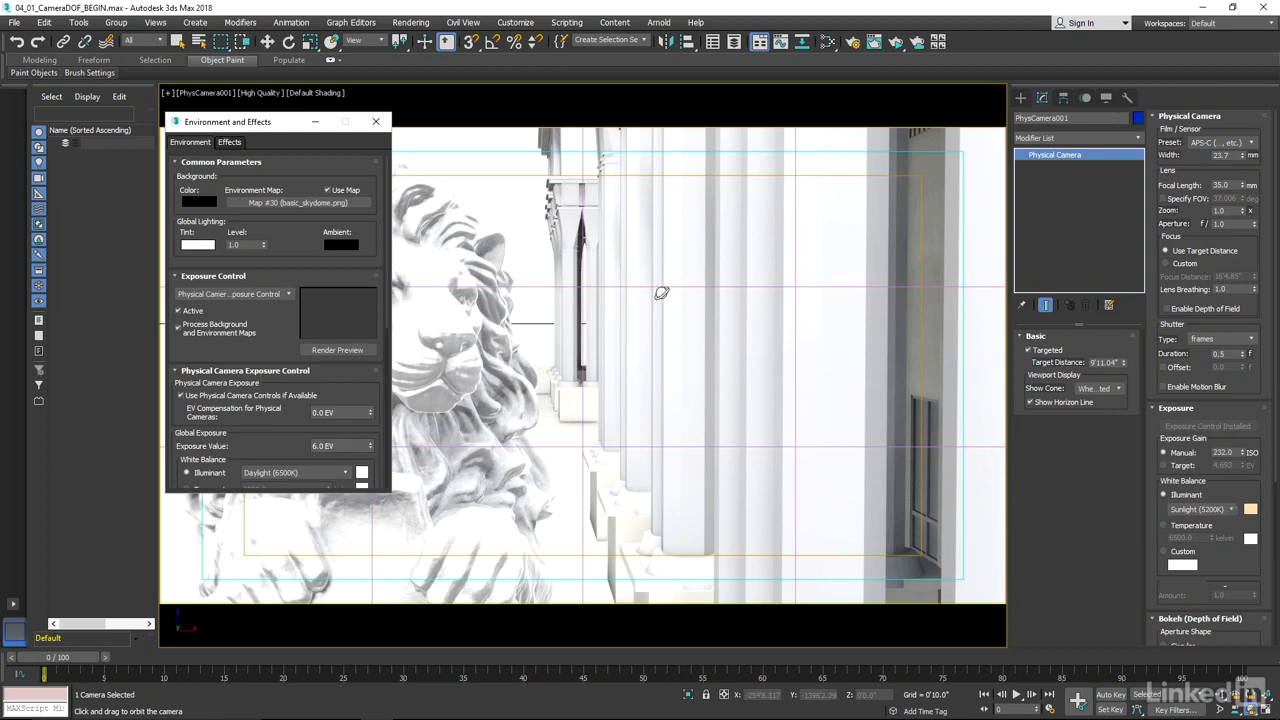
pyautogui.click(376, 122)
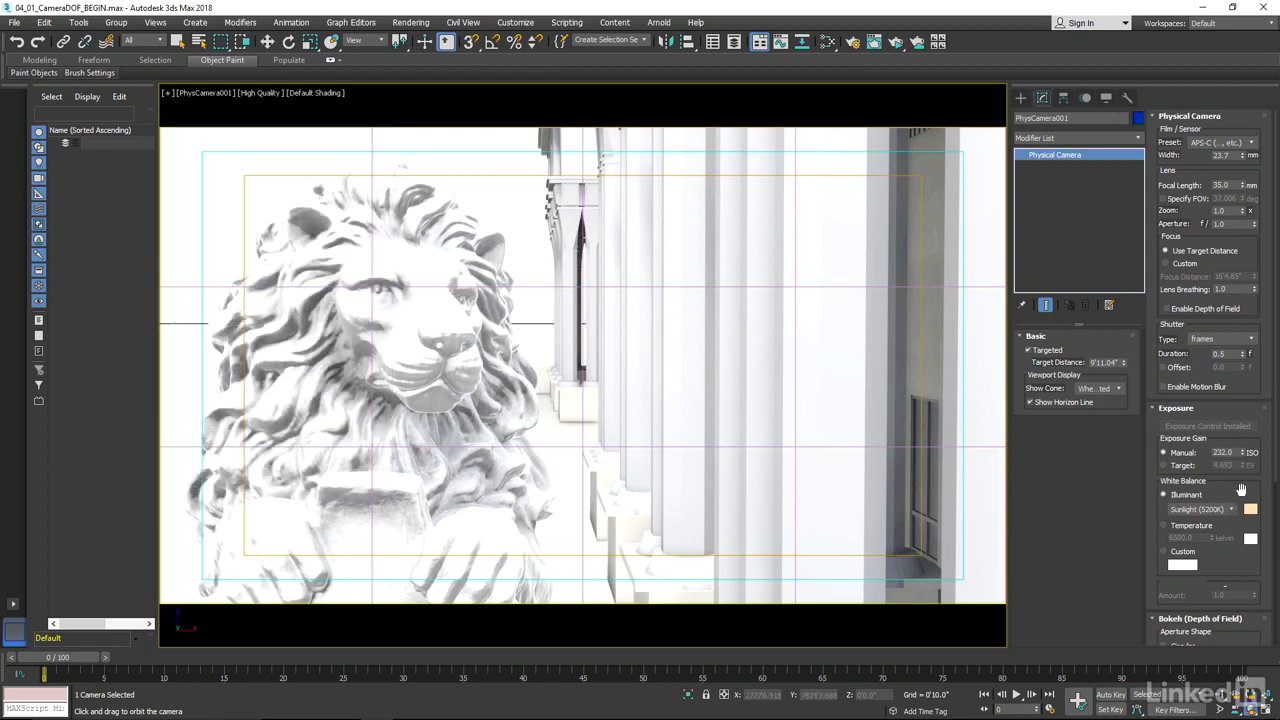
# Step: Set the camera's manual exposure gain to ISO 800
pyautogui.doubleClick(1230, 453)
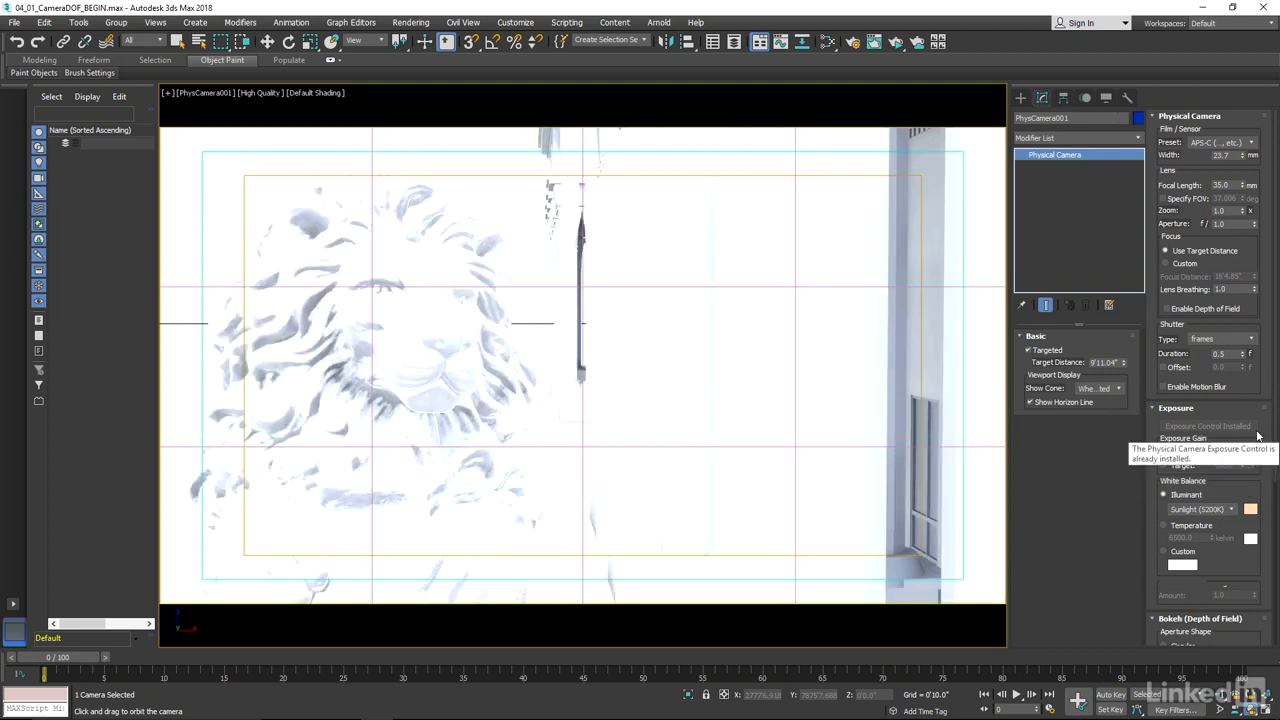
pyautogui.write('800')
pyautogui.press('Return')
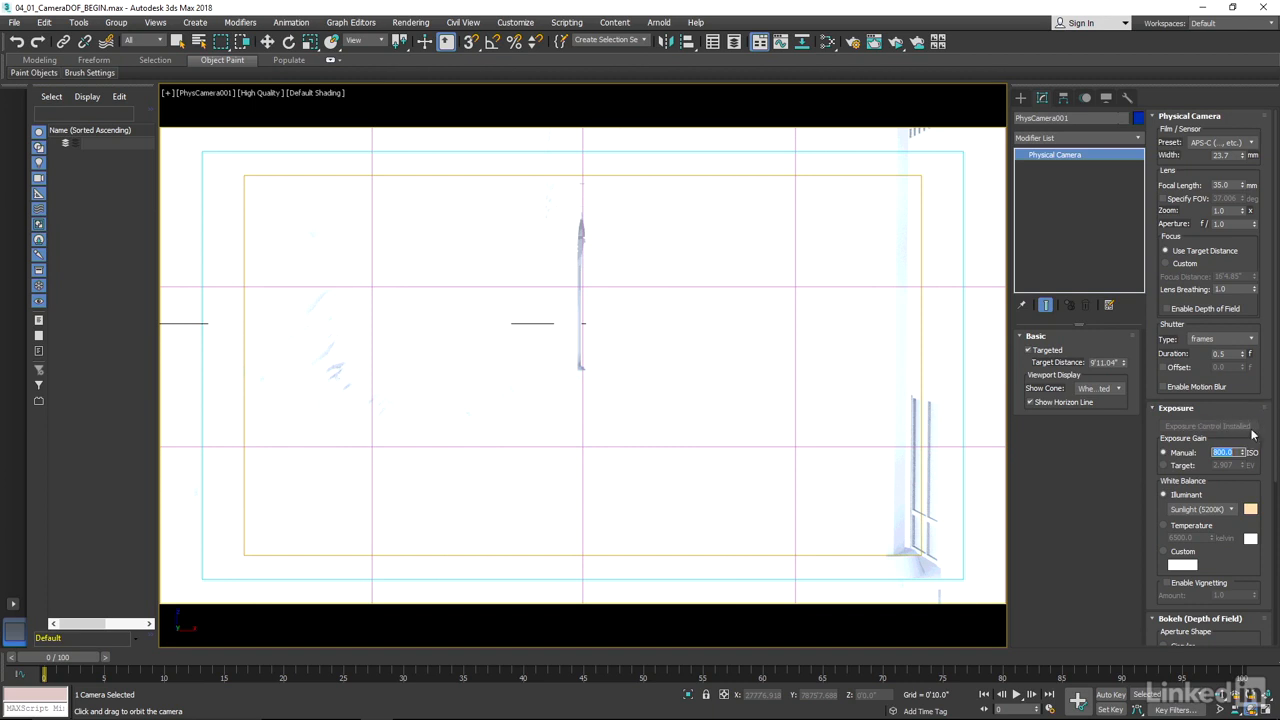
# Step: Change the shutter type to 1 / seconds and shorten the shutter duration to about 1/6226 s
pyautogui.click(1232, 230)
pyautogui.click(1212, 340)
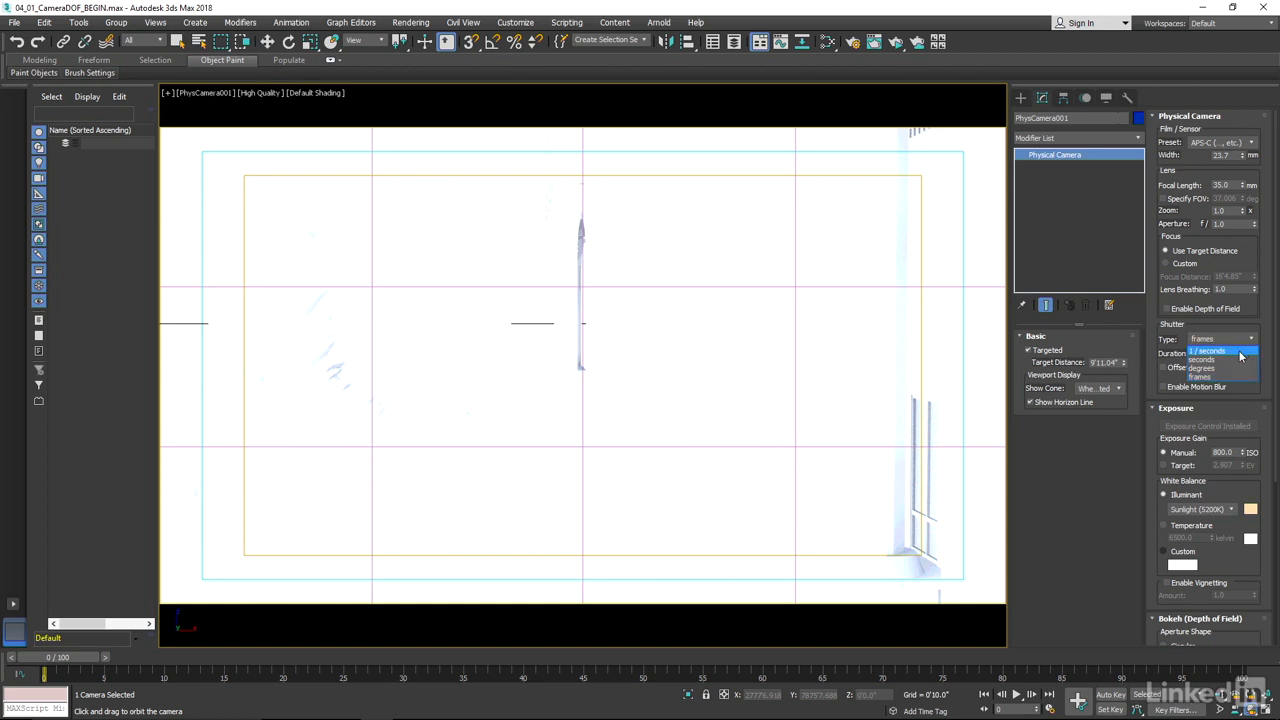
pyautogui.click(1234, 352)
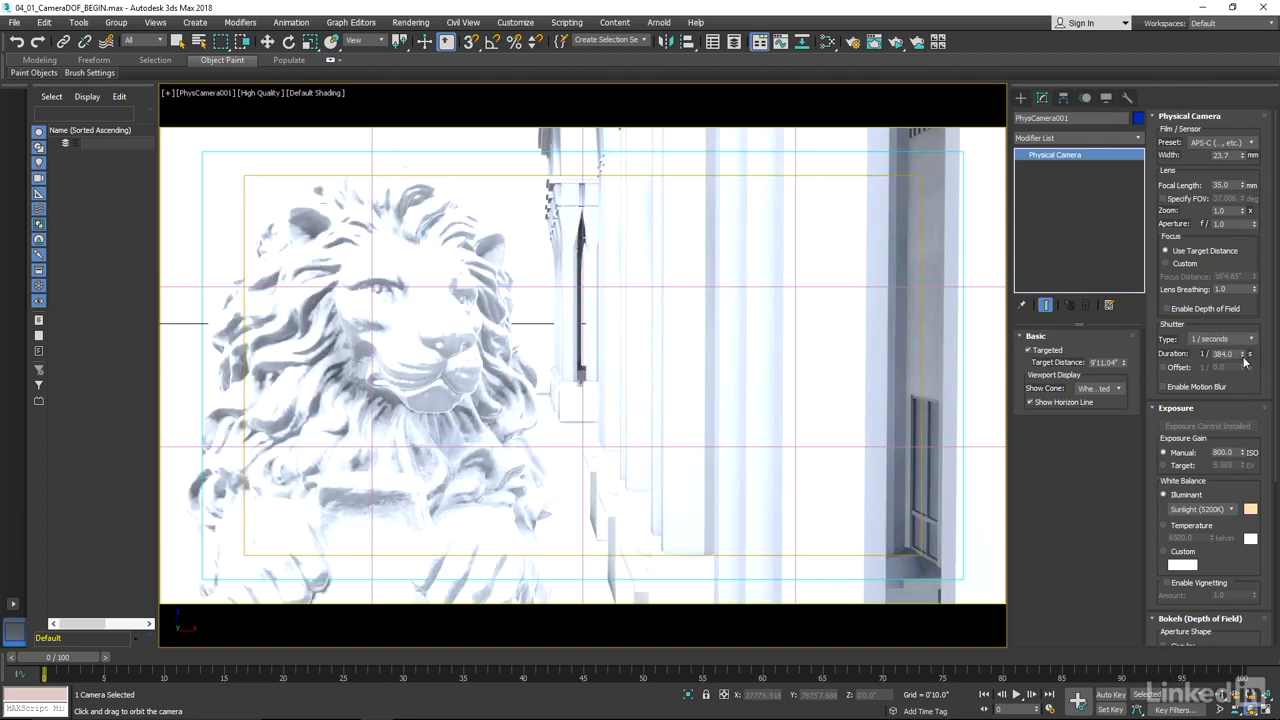
pyautogui.moveTo(1243, 356); pyautogui.dragTo(1236, 274)
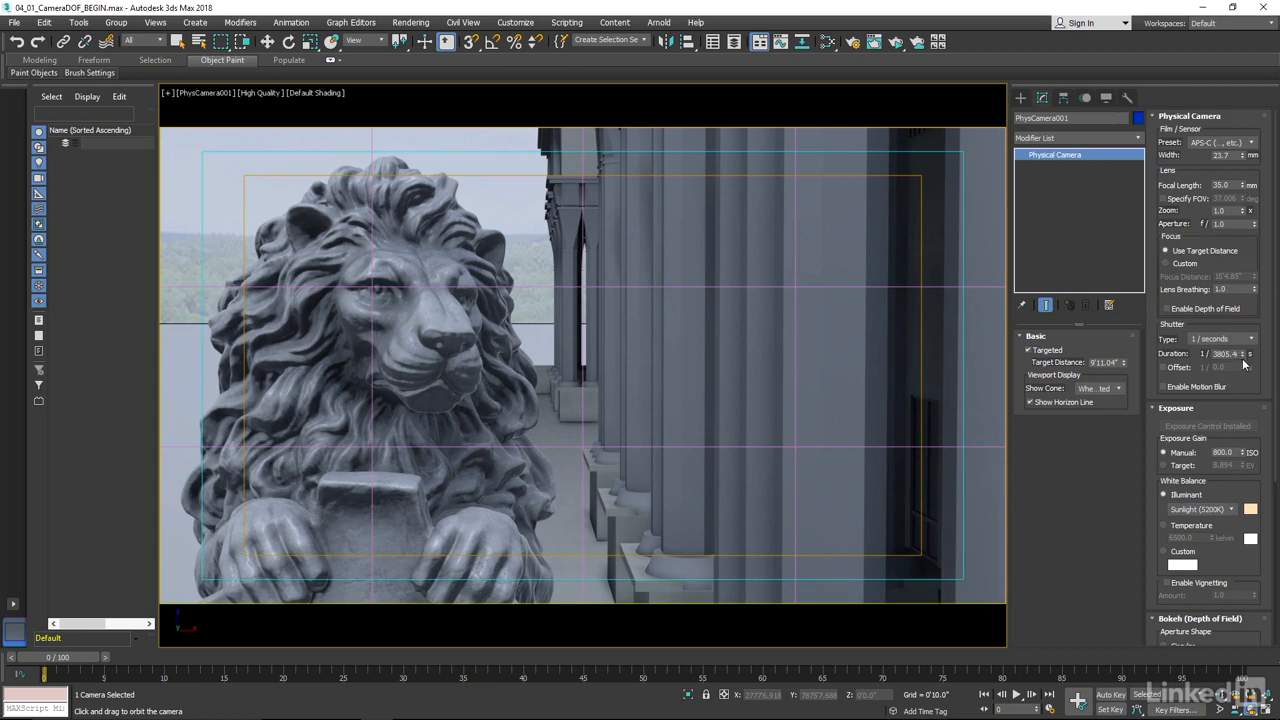
pyautogui.moveTo(1246, 357)
pyautogui.mouseDown()
pyautogui.moveTo(1246, 286)
pyautogui.moveTo(1233, 360)
pyautogui.moveTo(1245, 362)
pyautogui.moveTo(1245, 346)
pyautogui.moveTo(1247, 357)
pyautogui.mouseUp()
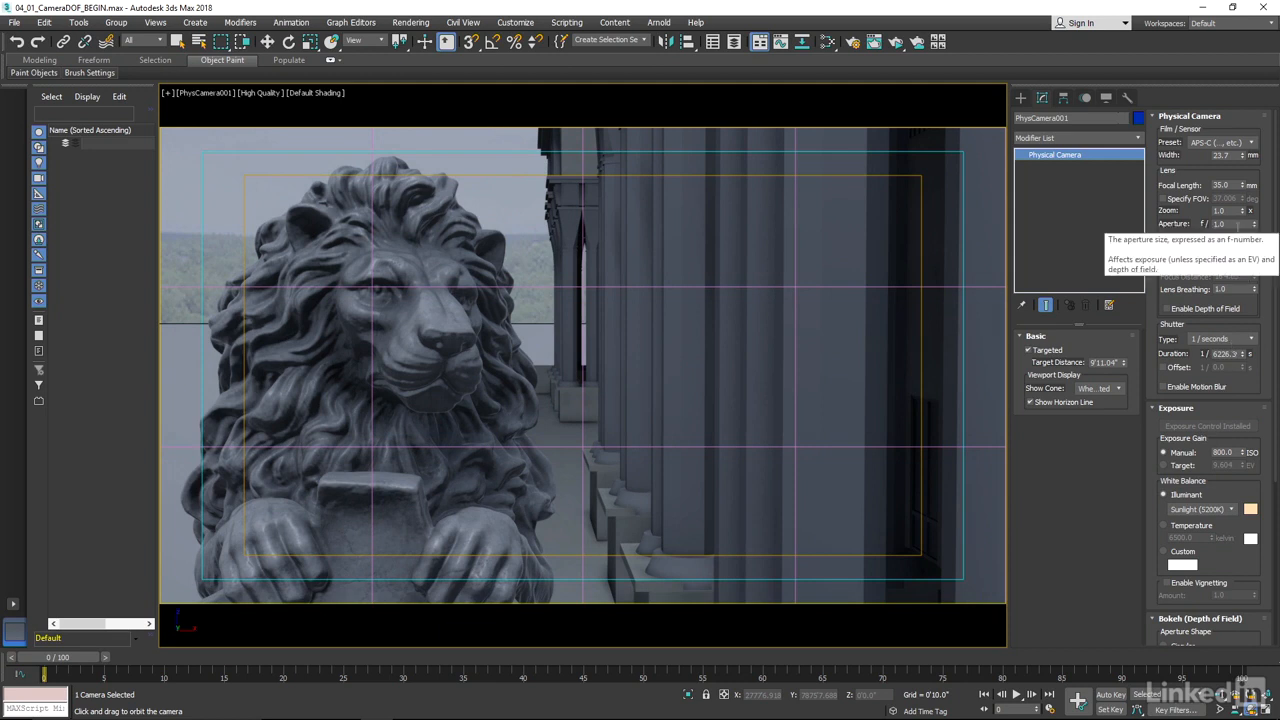
# Step: Set the camera's aperture to f/1.2
pyautogui.click(1236, 224)
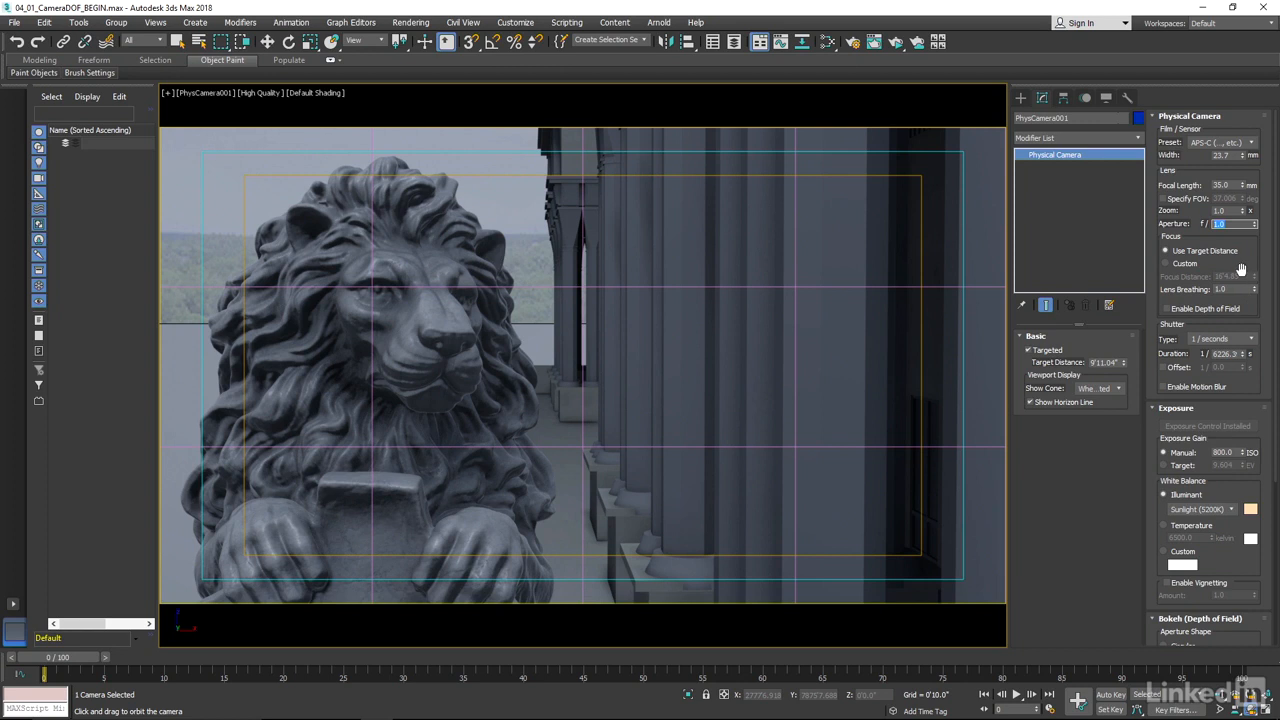
pyautogui.write('1')
pyautogui.press('Return')
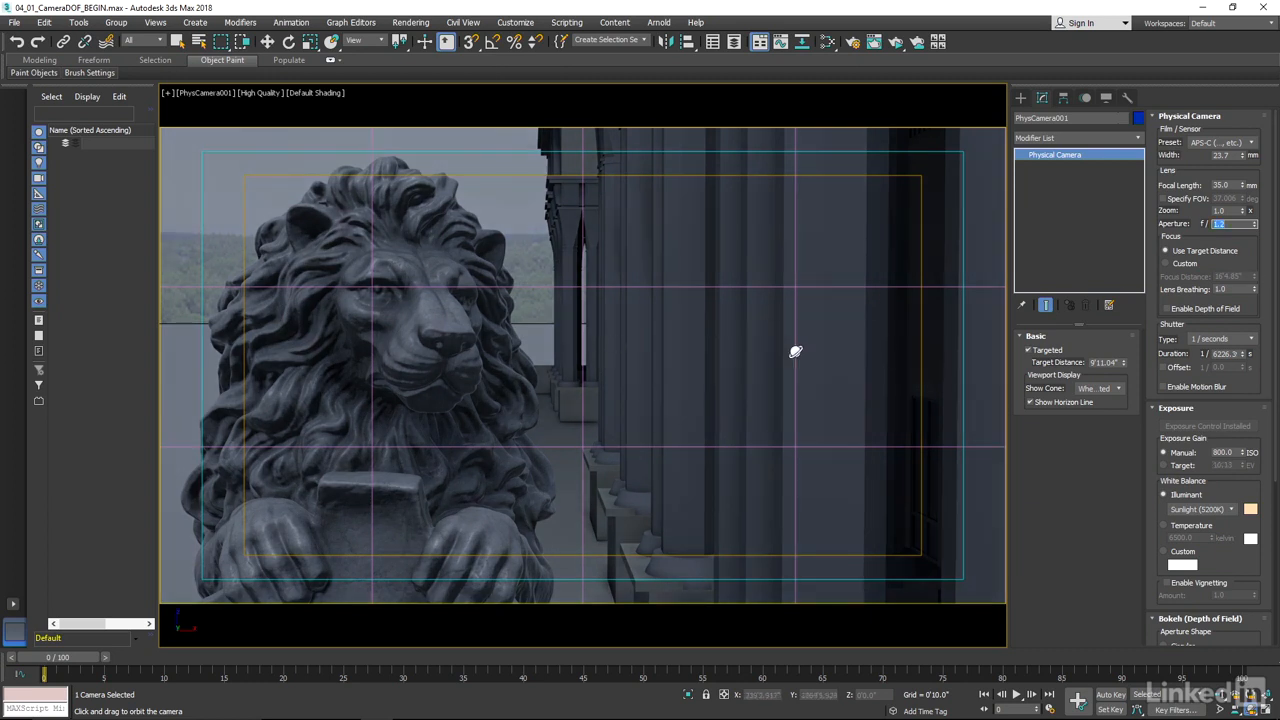
# Step: Enable depth of field on the physical camera and turn off the safe frames in its viewport
pyautogui.click(1172, 310)
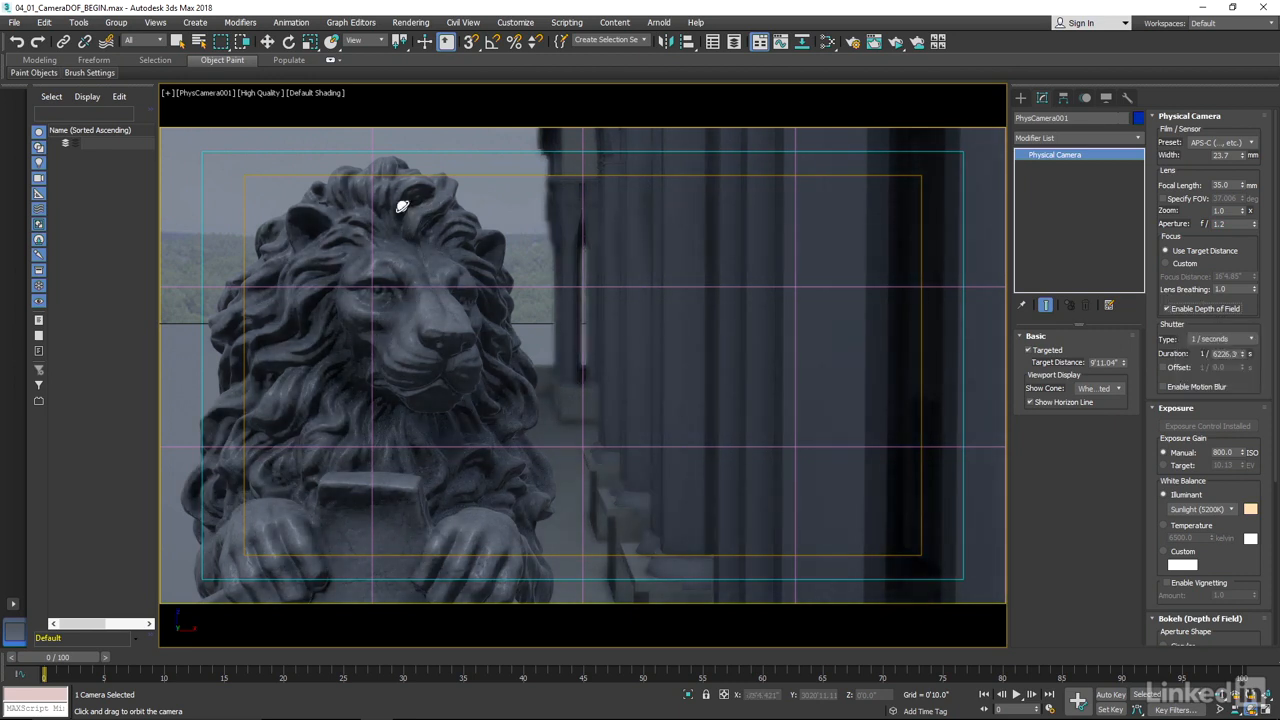
pyautogui.click(201, 95)
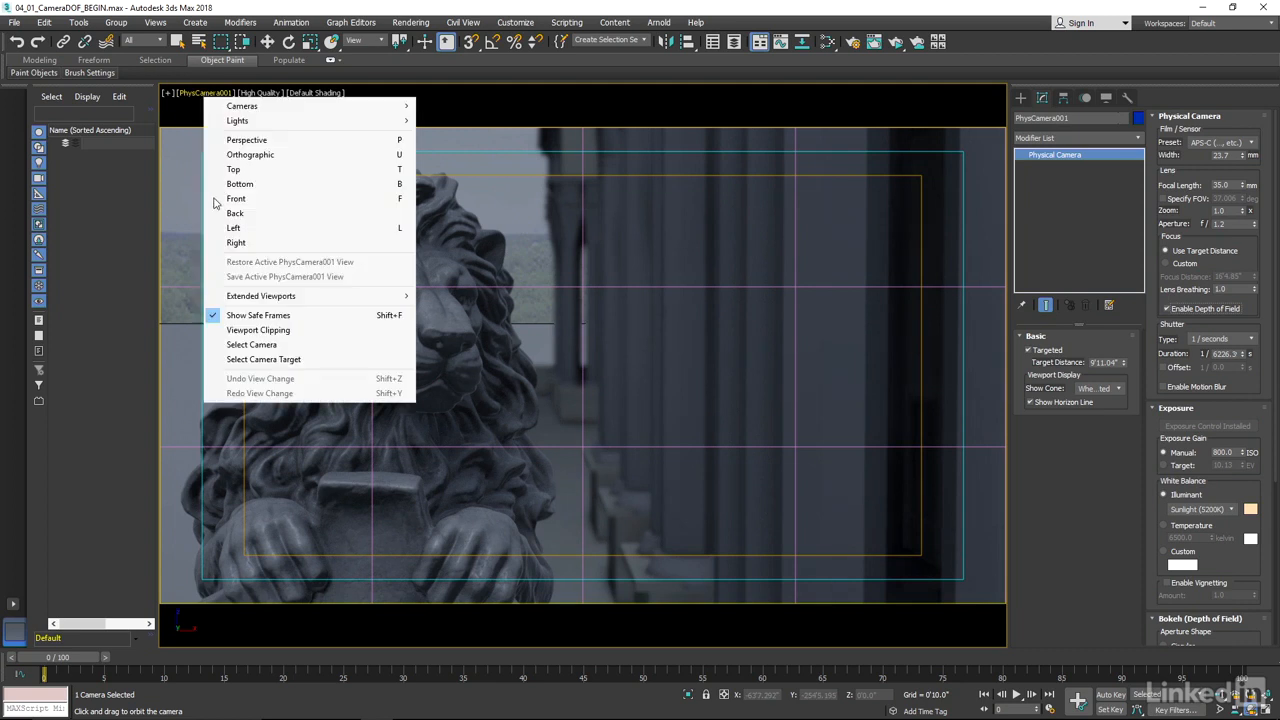
pyautogui.click(258, 315)
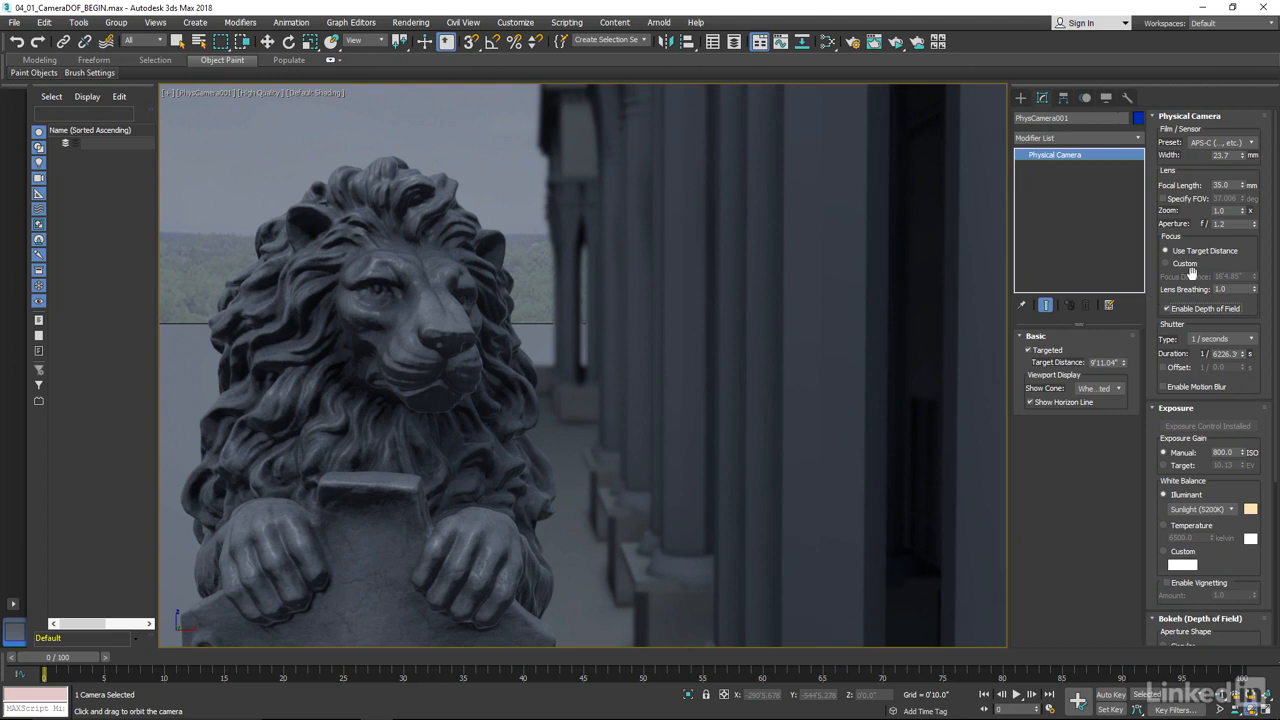
# Step: Set the camera's aperture to f/8 and lengthen the shutter duration to about 1/62 s
pyautogui.doubleClick(1238, 224)
pyautogui.write('8')
pyautogui.press('Return')
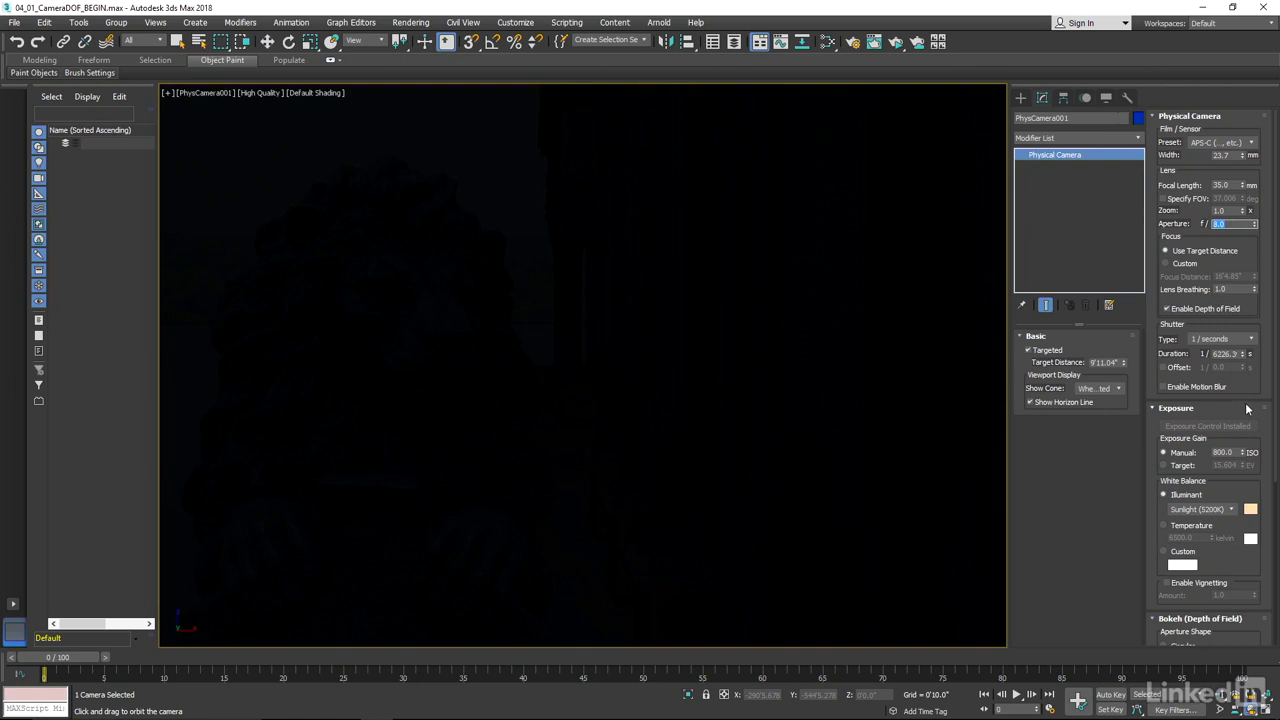
pyautogui.moveTo(1247, 358); pyautogui.dragTo(1241, 420)
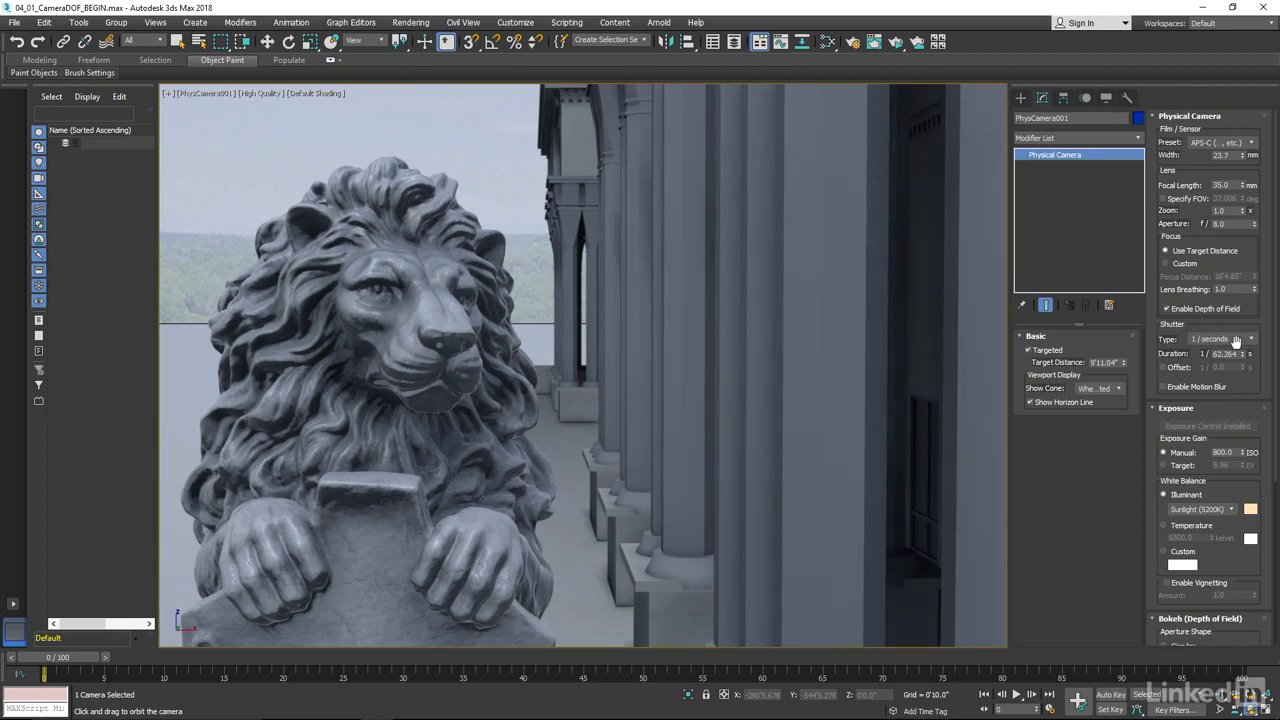
# Step: Set the camera's aperture to f/0.98 and shorten the shutter duration to about 1/3222 s
pyautogui.doubleClick(1218, 224)
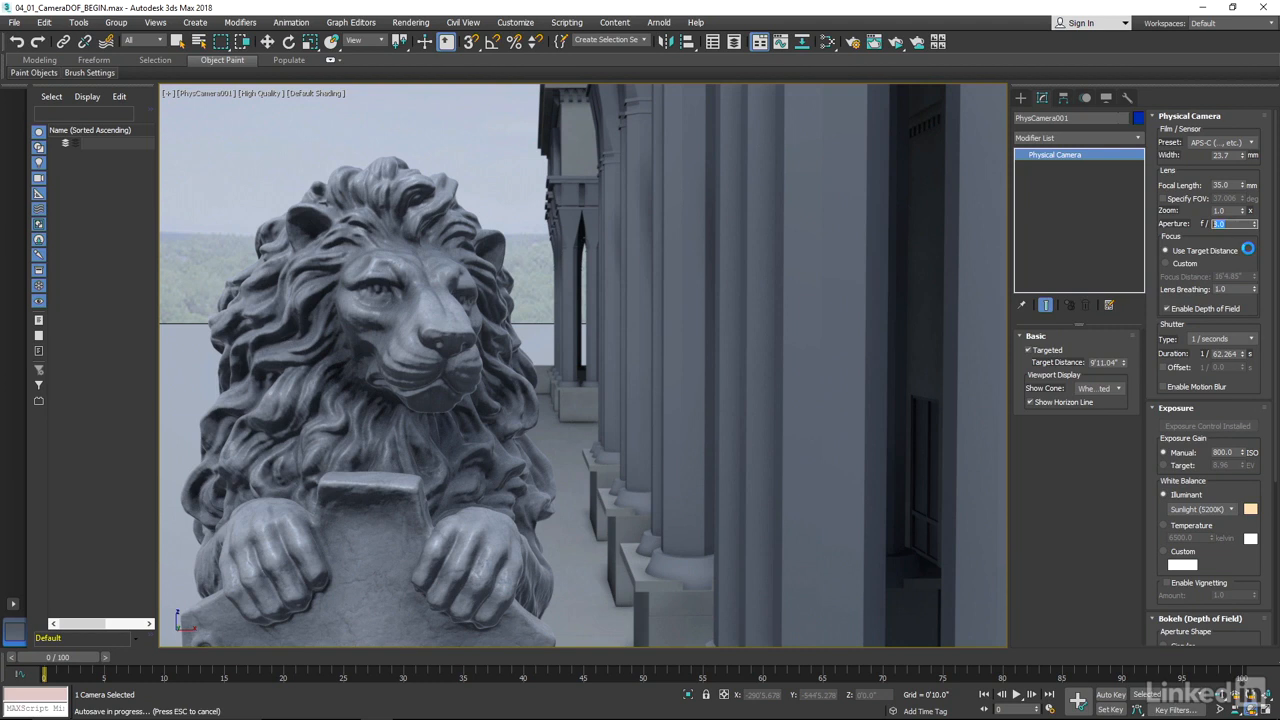
pyautogui.write('.98')
pyautogui.press('Return')
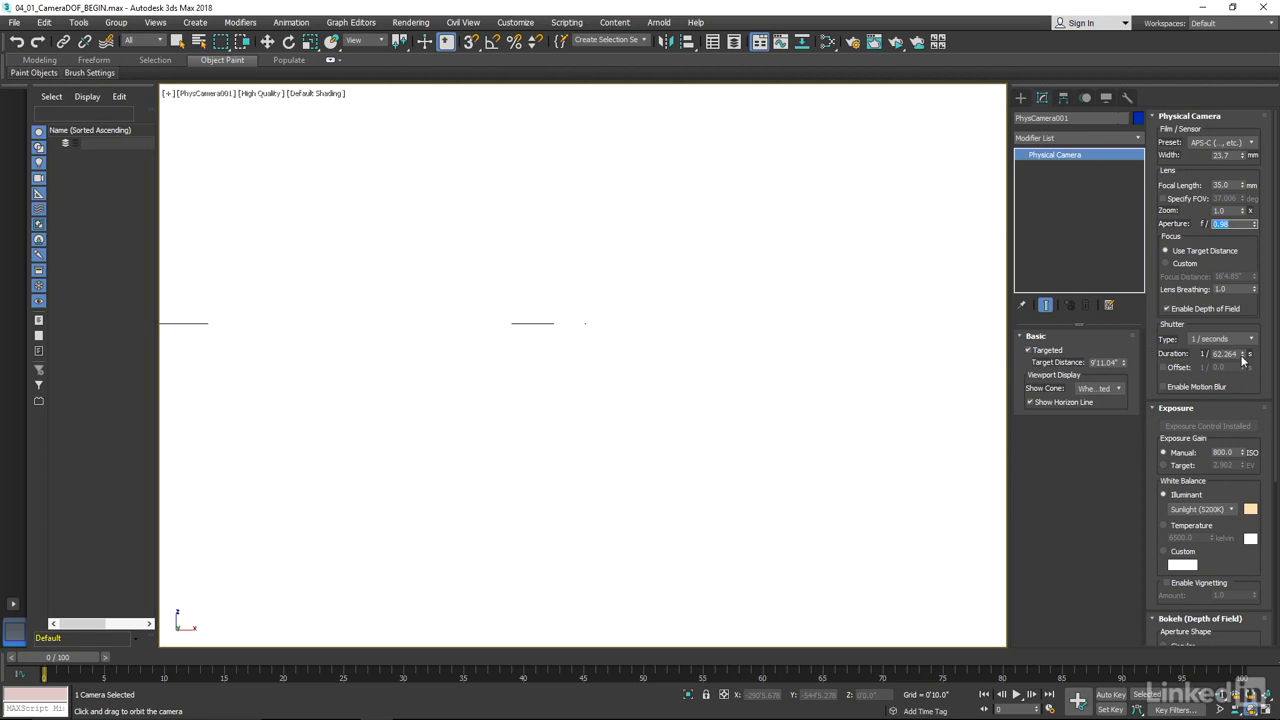
pyautogui.moveTo(1243, 358); pyautogui.dragTo(1219, 92)
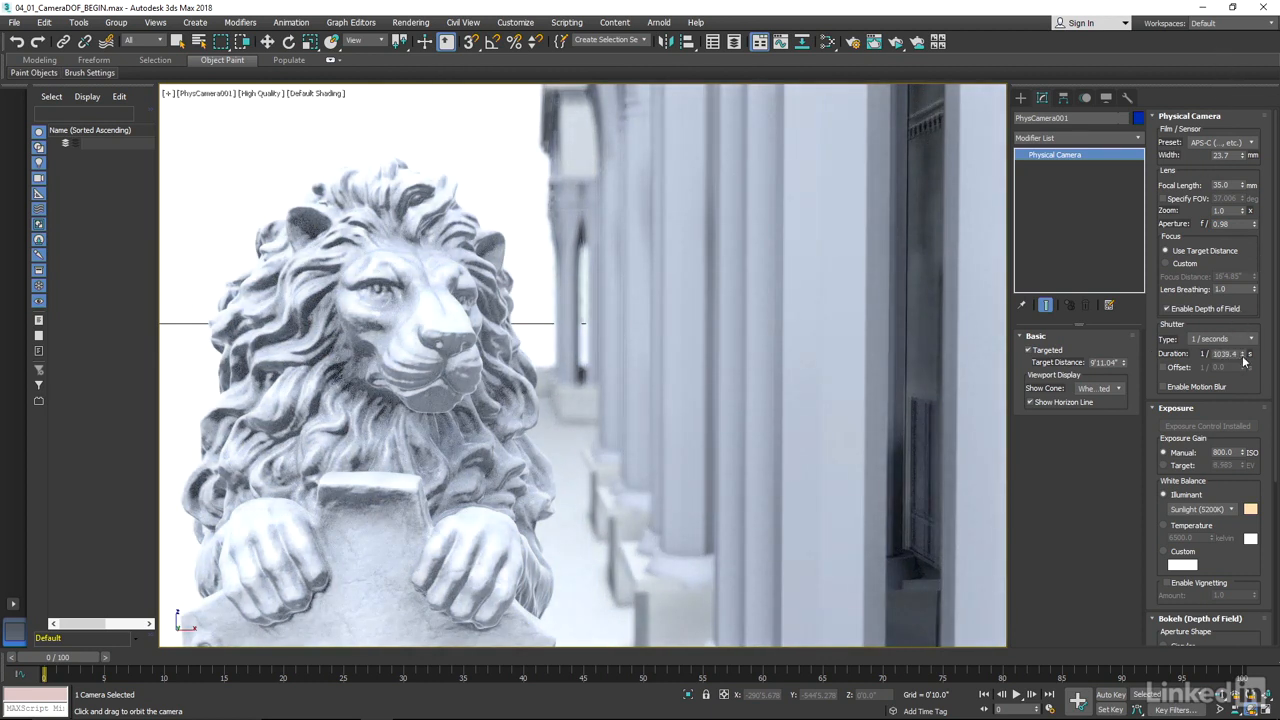
pyautogui.moveTo(1244, 357); pyautogui.dragTo(1245, 212)
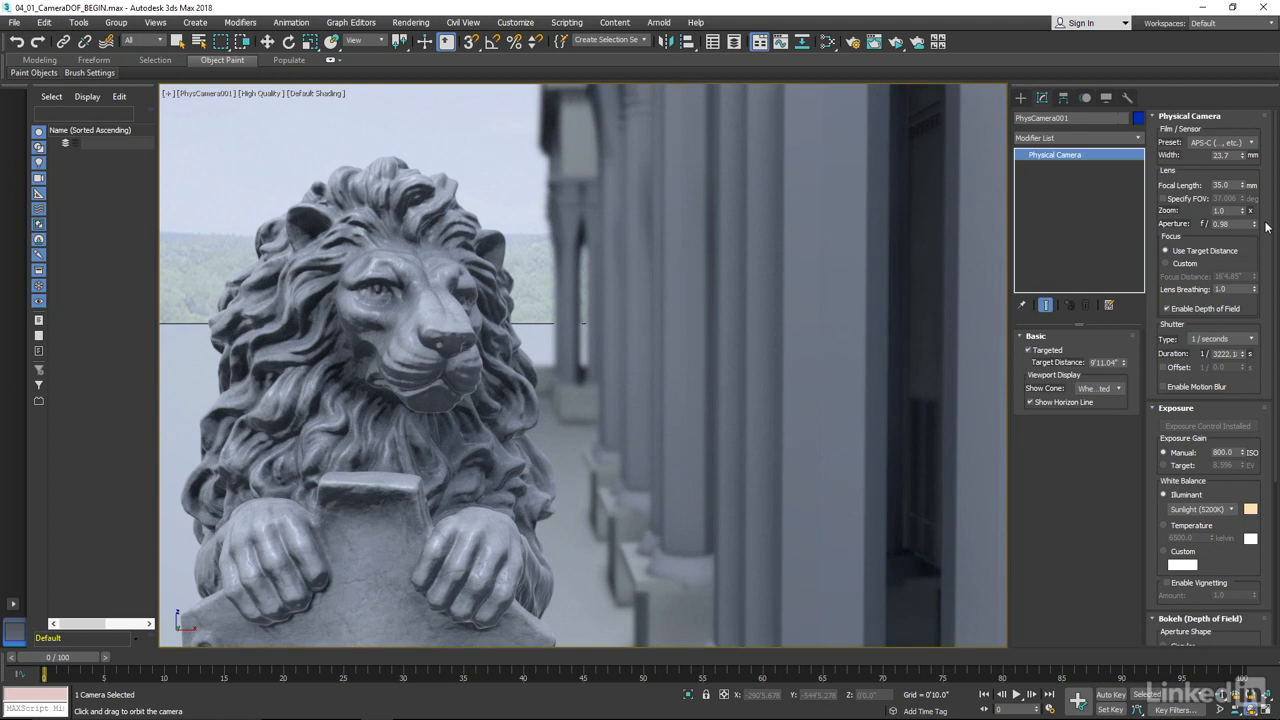
# Step: Leave orbit mode and open the environment settings, enlarging the window to show the Physical Camera Exposure Control parameters
pyautogui.press('q')
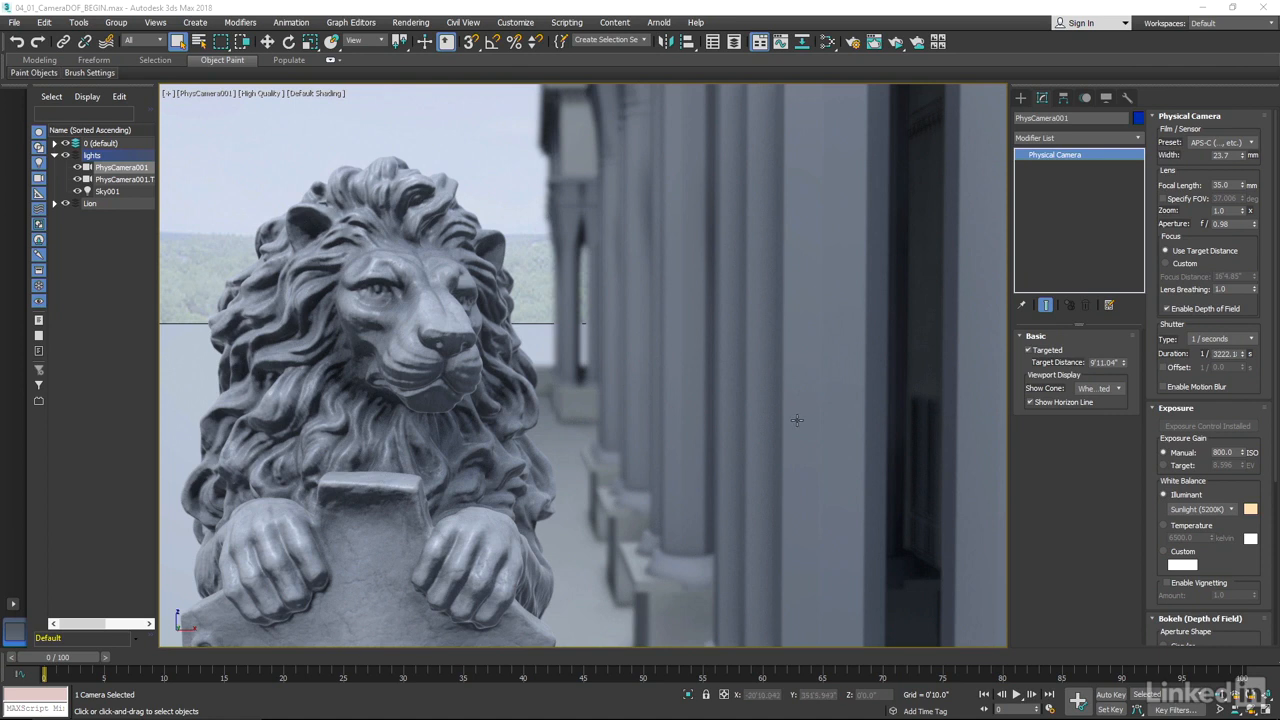
pyautogui.click(412, 23)
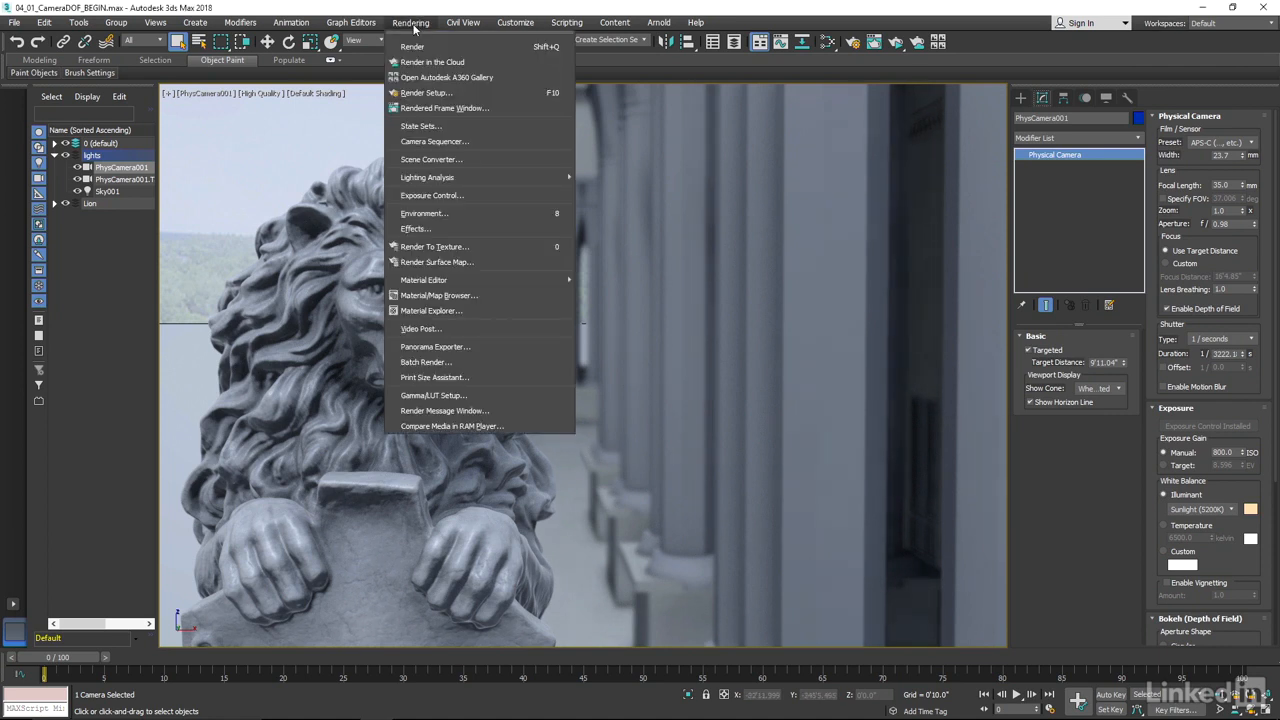
pyautogui.click(440, 212)
pyautogui.moveTo(296, 126); pyautogui.dragTo(433, 165)
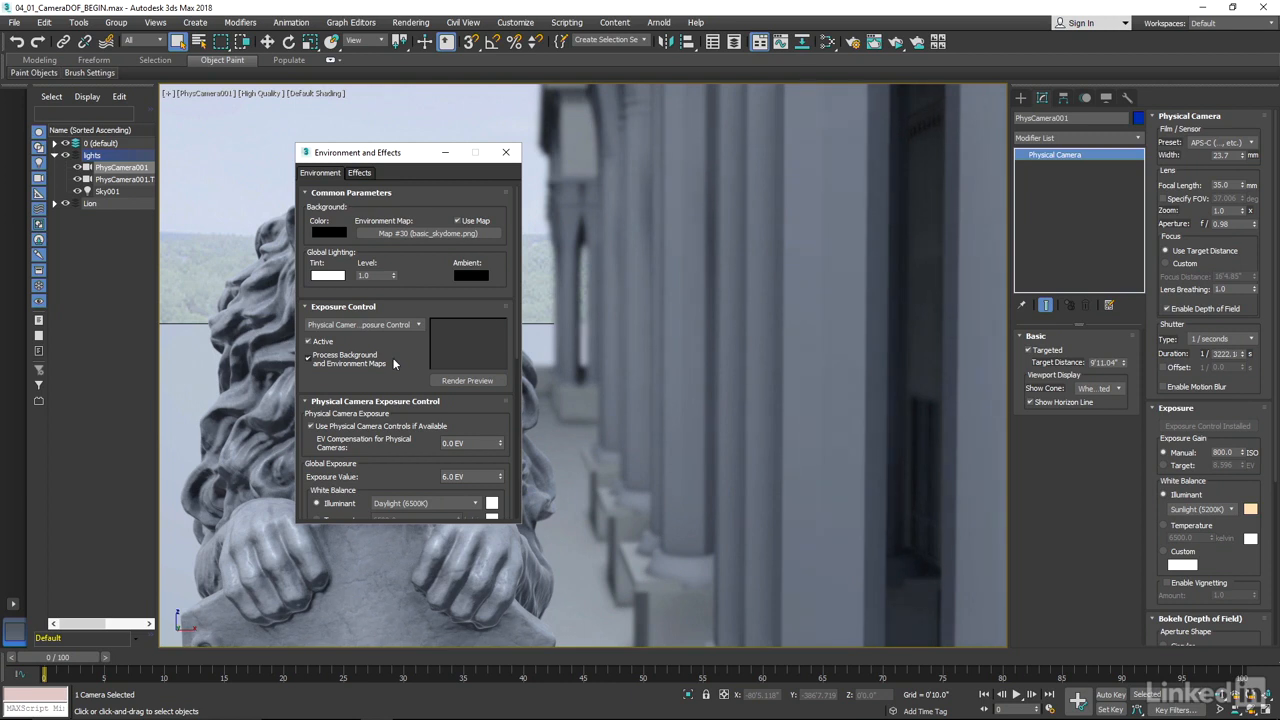
pyautogui.scroll(-3, 411, 355)
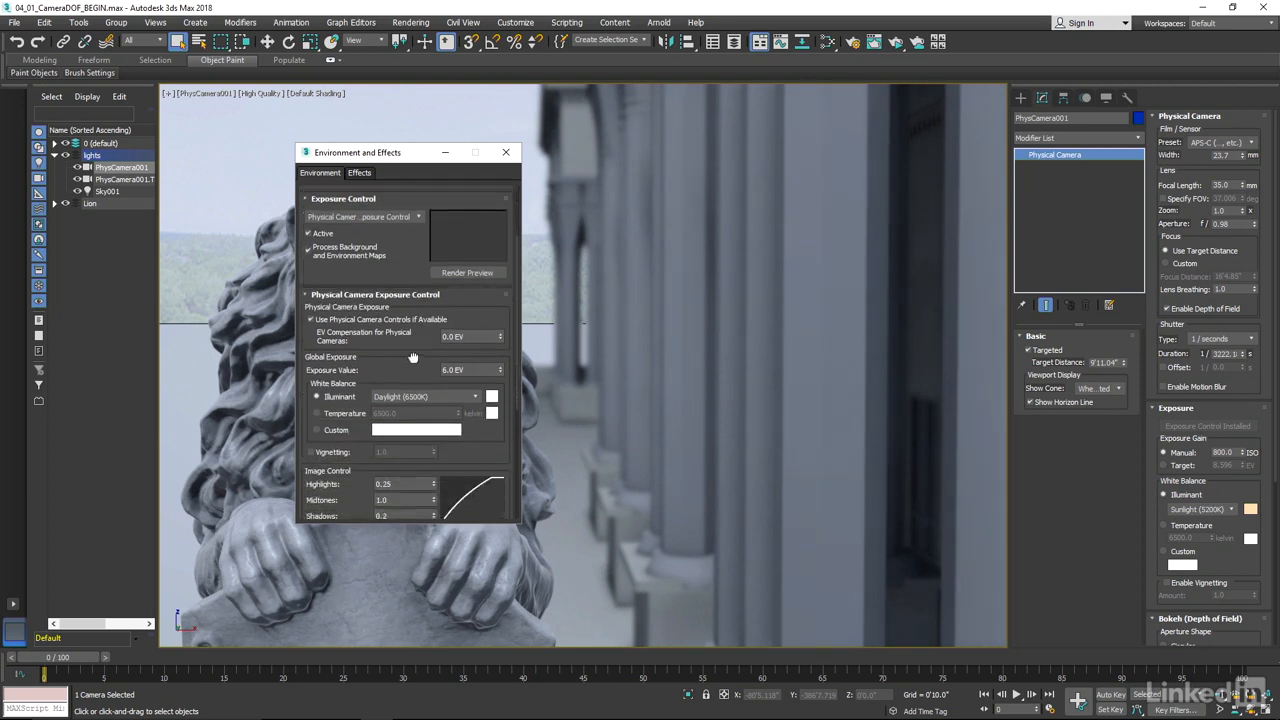
pyautogui.scroll(-1, 411, 355)
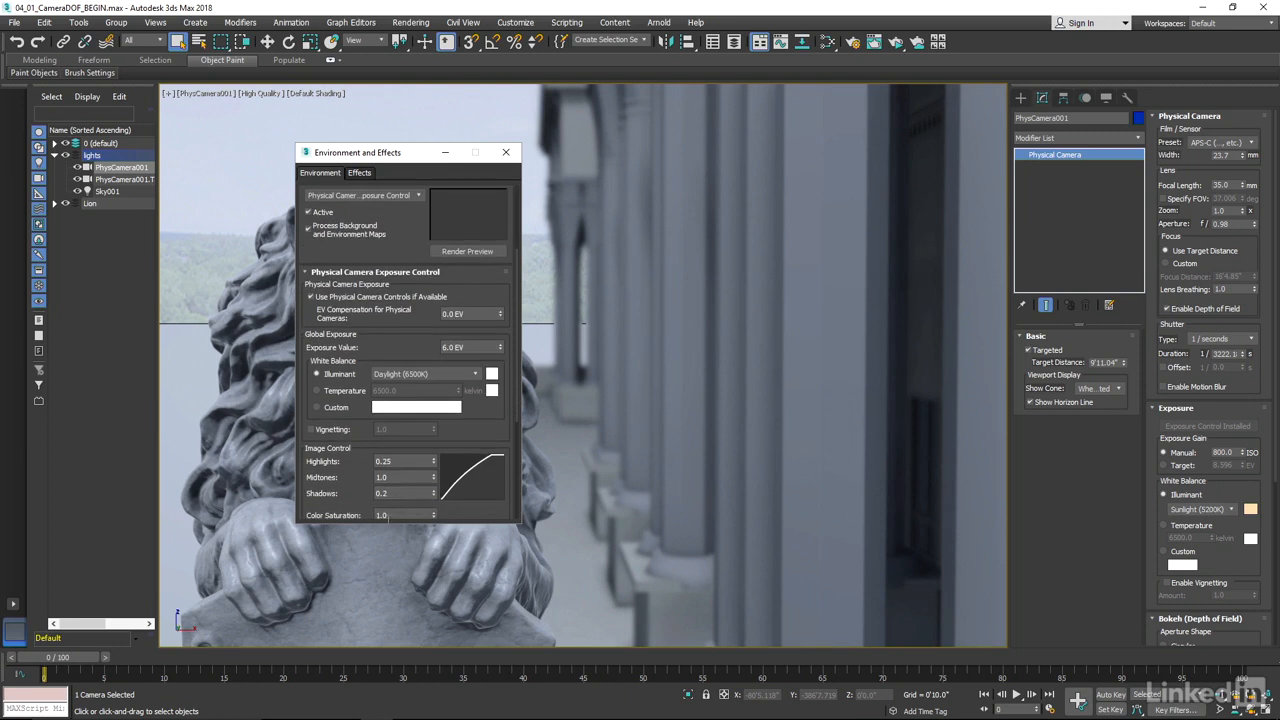
pyautogui.moveTo(385, 527); pyautogui.dragTo(385, 632)
pyautogui.scroll(3, 398, 346)
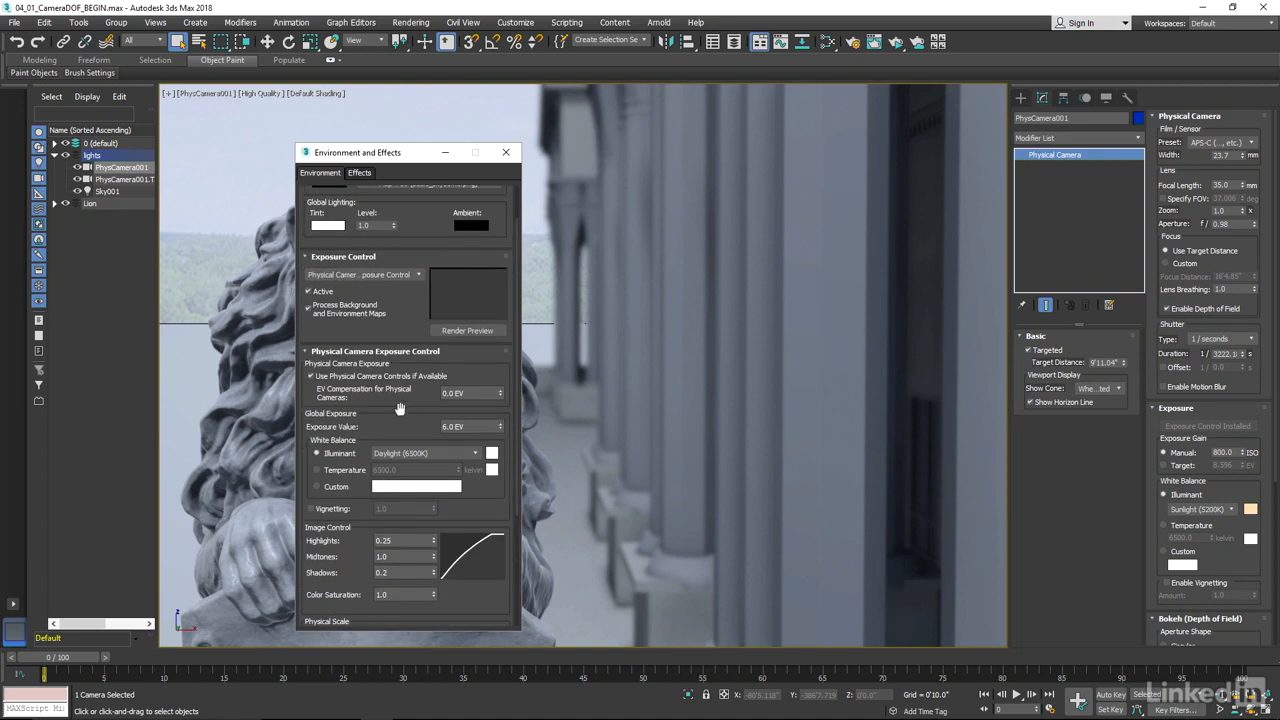
pyautogui.moveTo(411, 155); pyautogui.dragTo(363, 126)
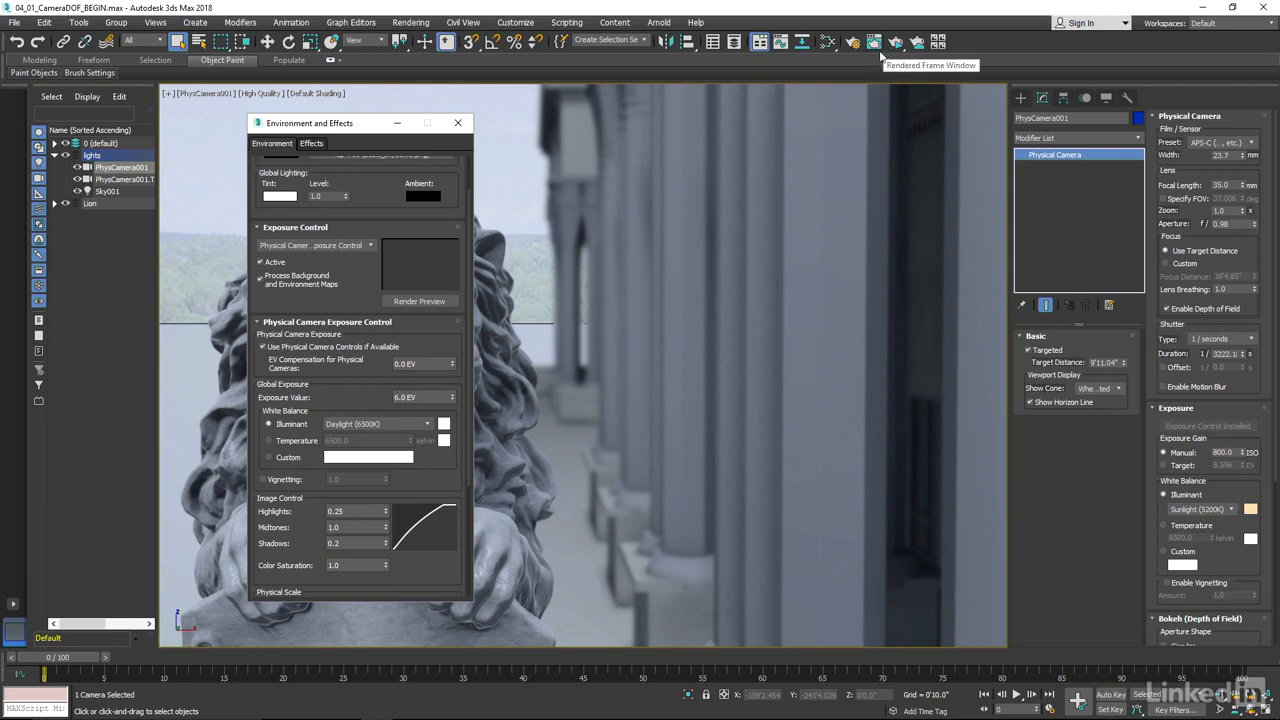
# Step: Open the render setup in ActiveShade mode and set the output size to 480x270
pyautogui.click(852, 42)
pyautogui.moveTo(630, 51); pyautogui.dragTo(603, 128)
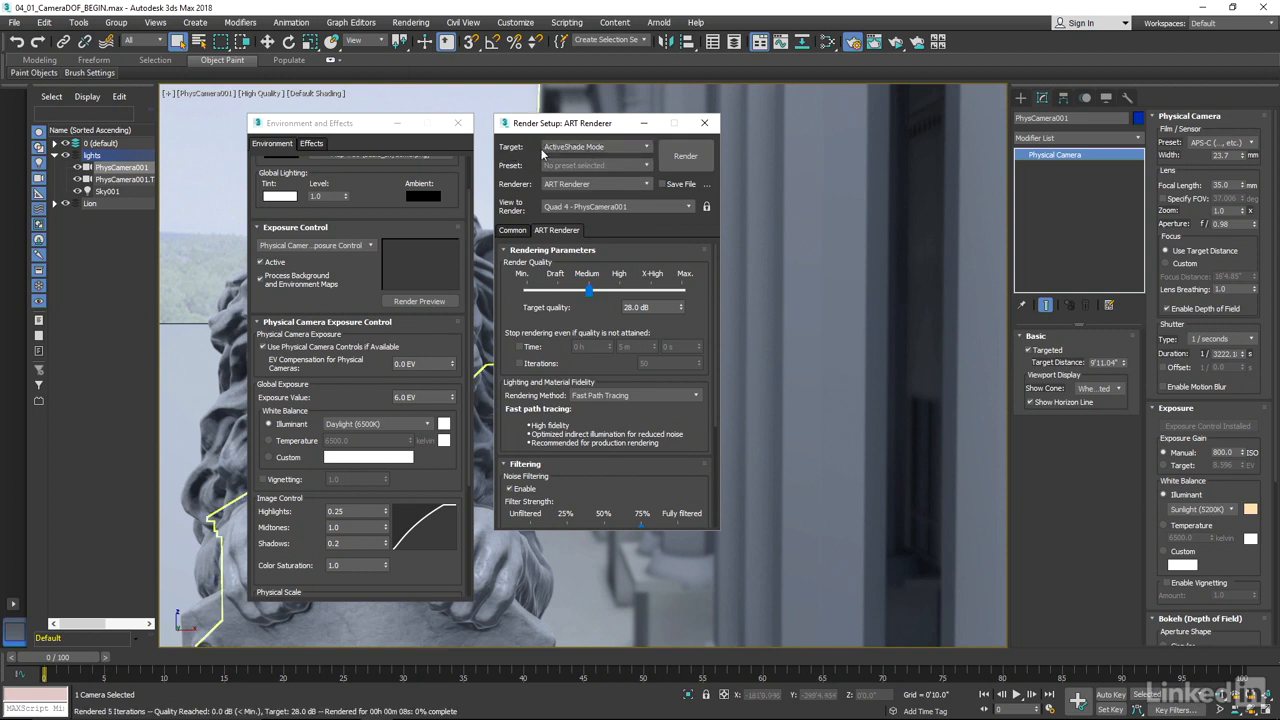
pyautogui.click(595, 147)
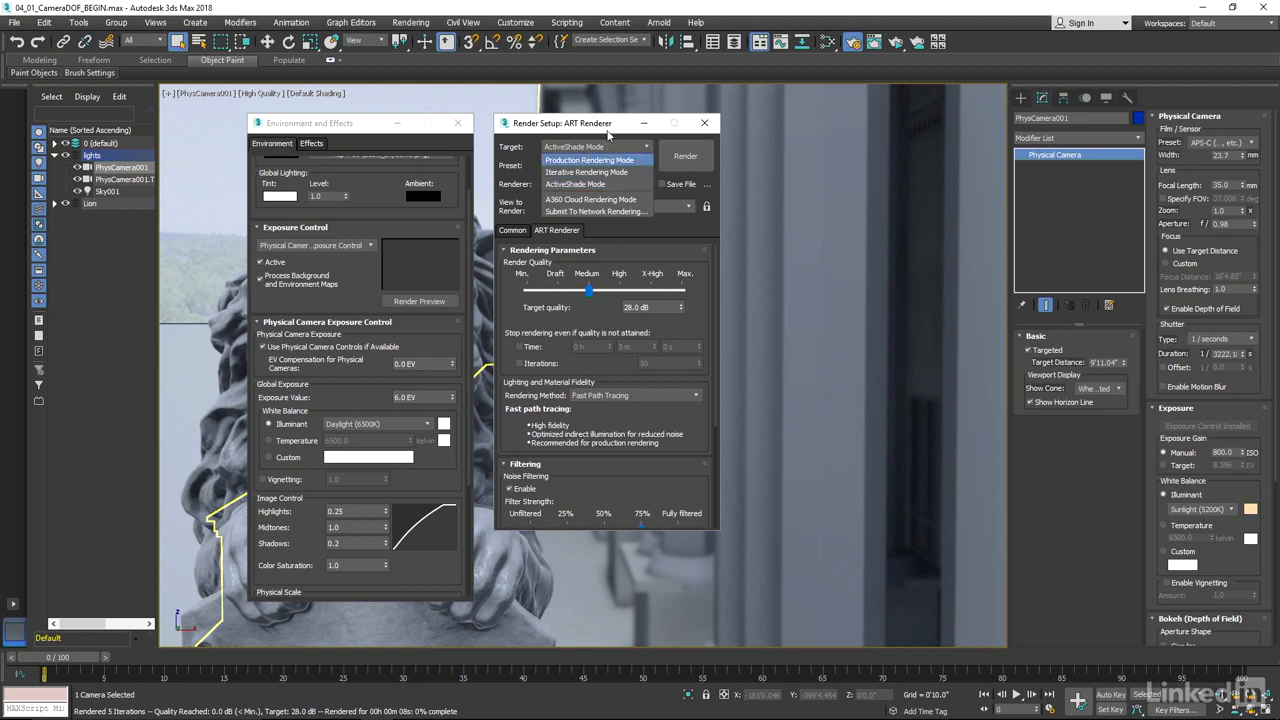
pyautogui.click(607, 132)
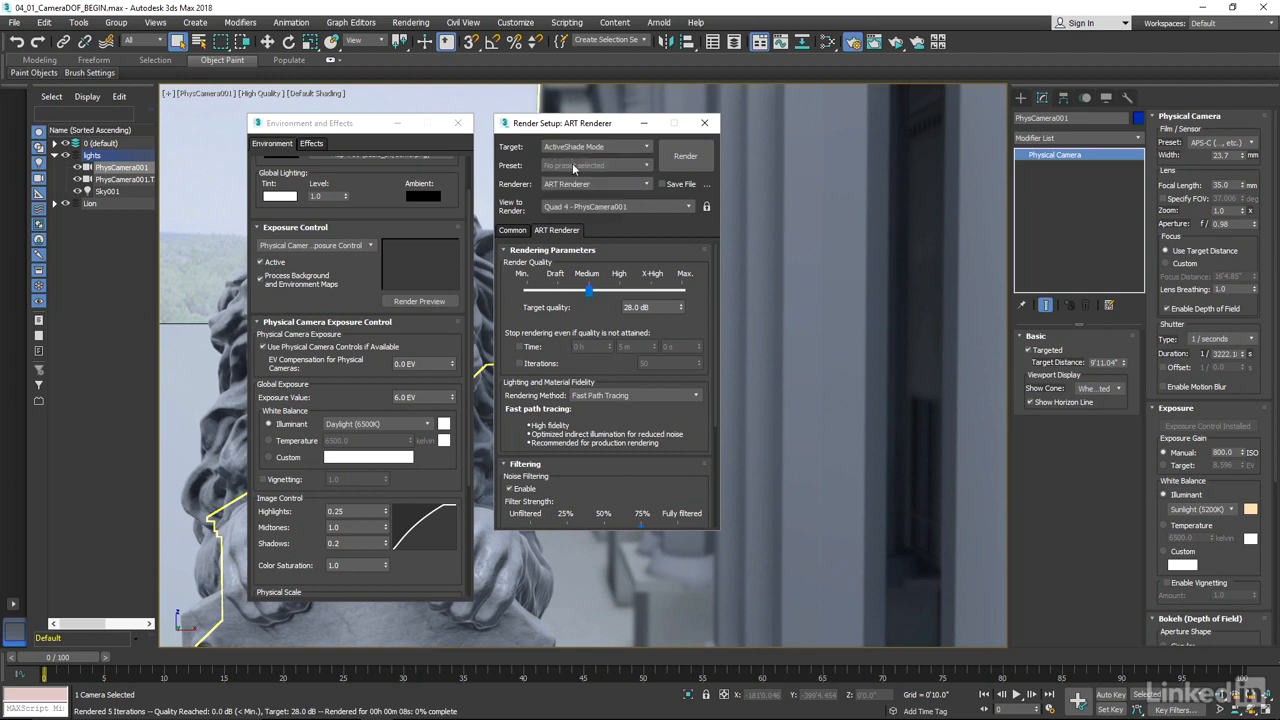
pyautogui.click(513, 231)
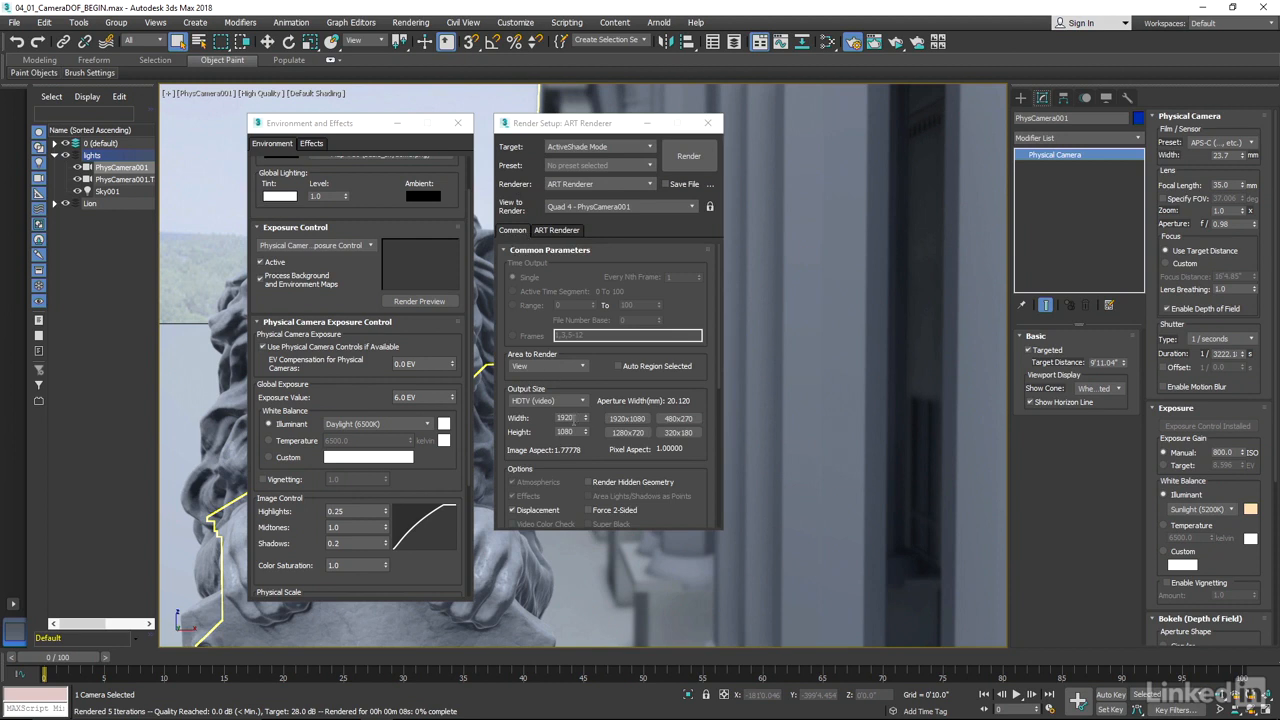
pyautogui.click(676, 420)
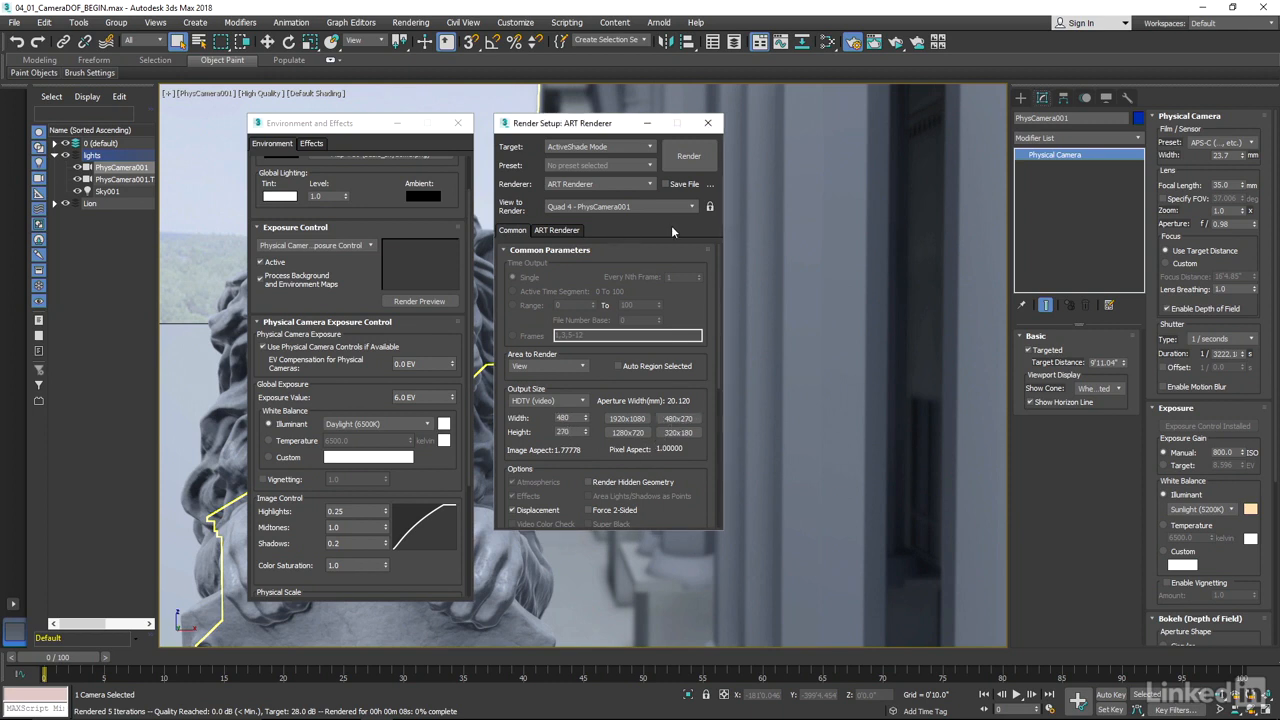
# Step: Start the ActiveShade render, move its window clear of the open dialogs and minimize the render setup
pyautogui.click(689, 158)
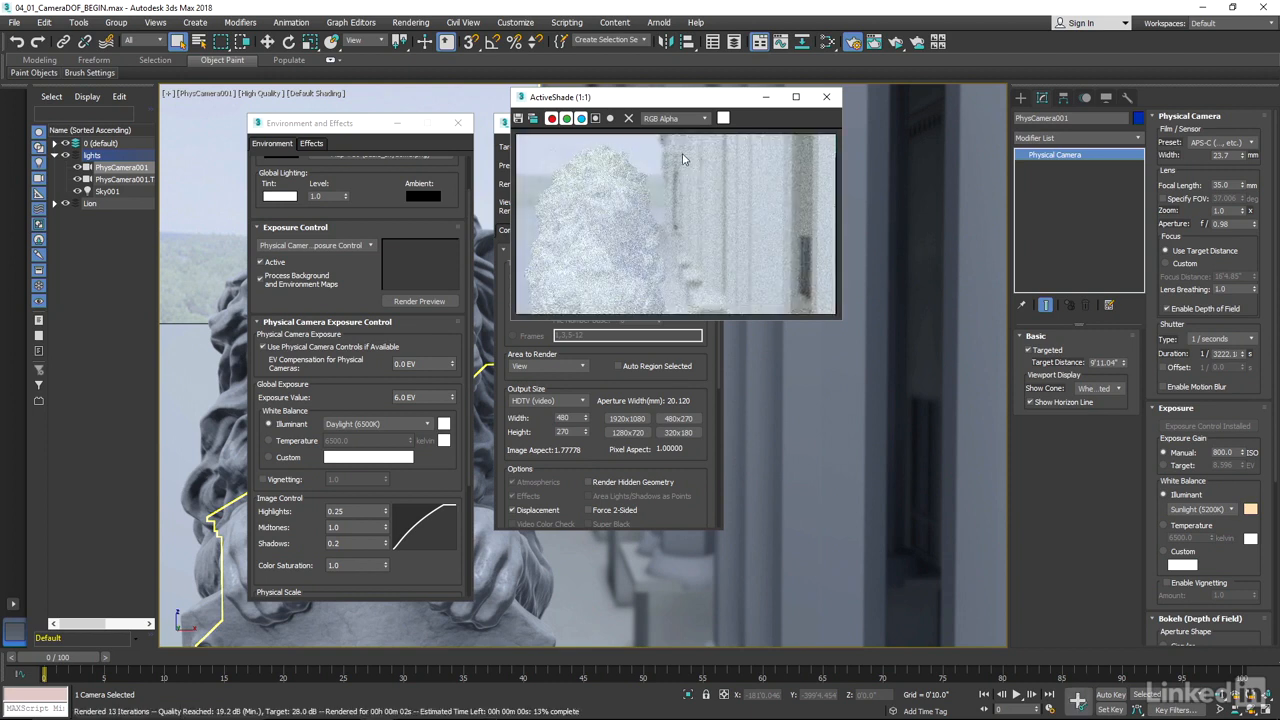
pyautogui.moveTo(637, 104); pyautogui.dragTo(870, 118)
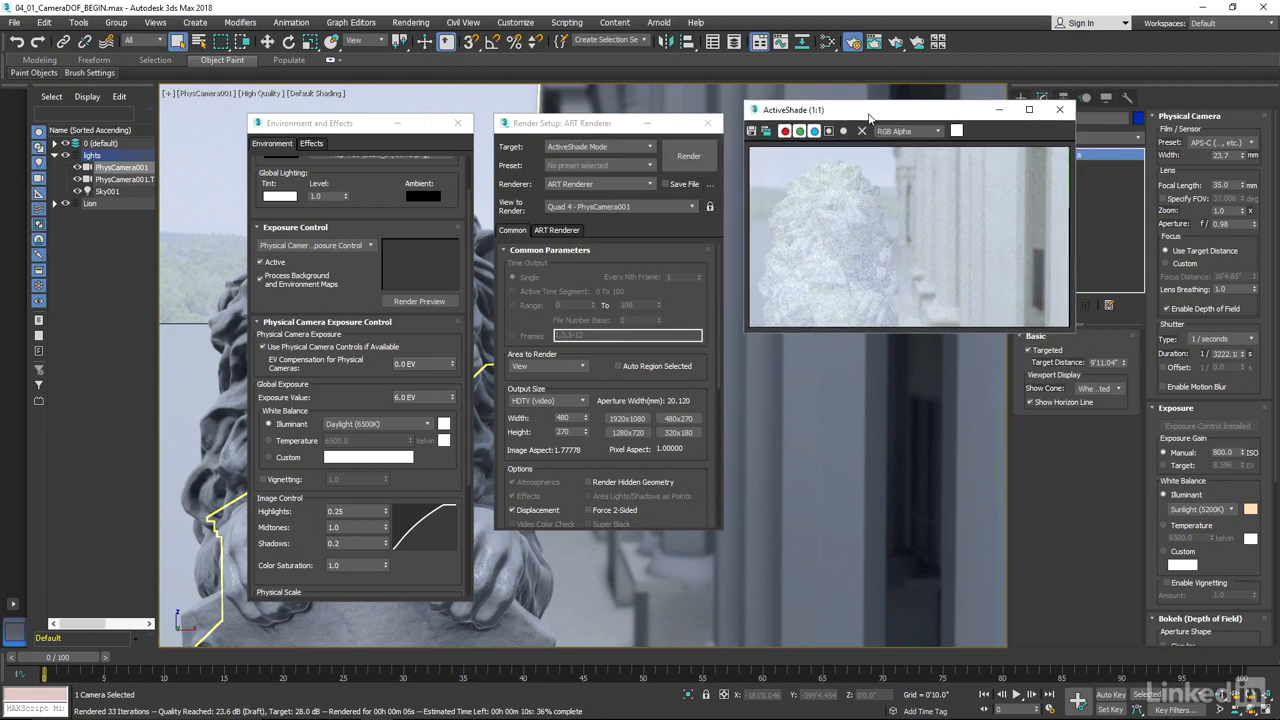
pyautogui.click(647, 125)
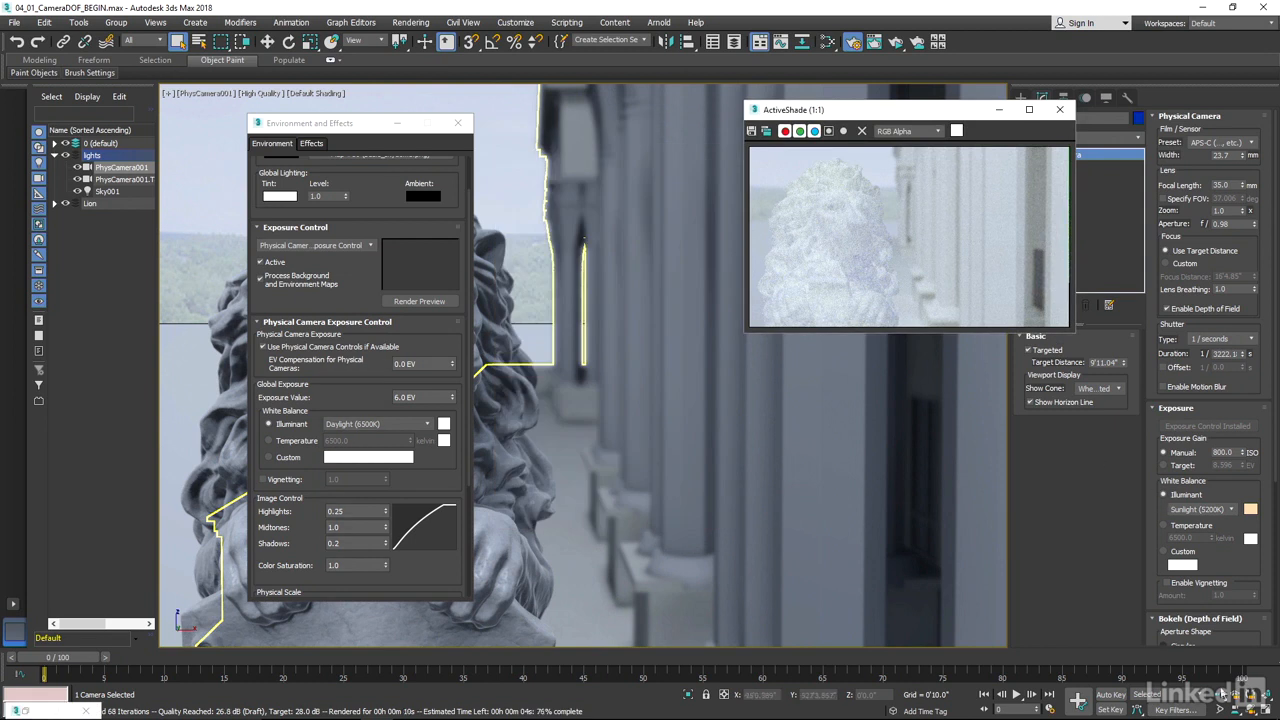
# Step: Orbit the physical camera slightly around the lion and move the ActiveShade window off the camera parameters
pyautogui.click(1251, 711)
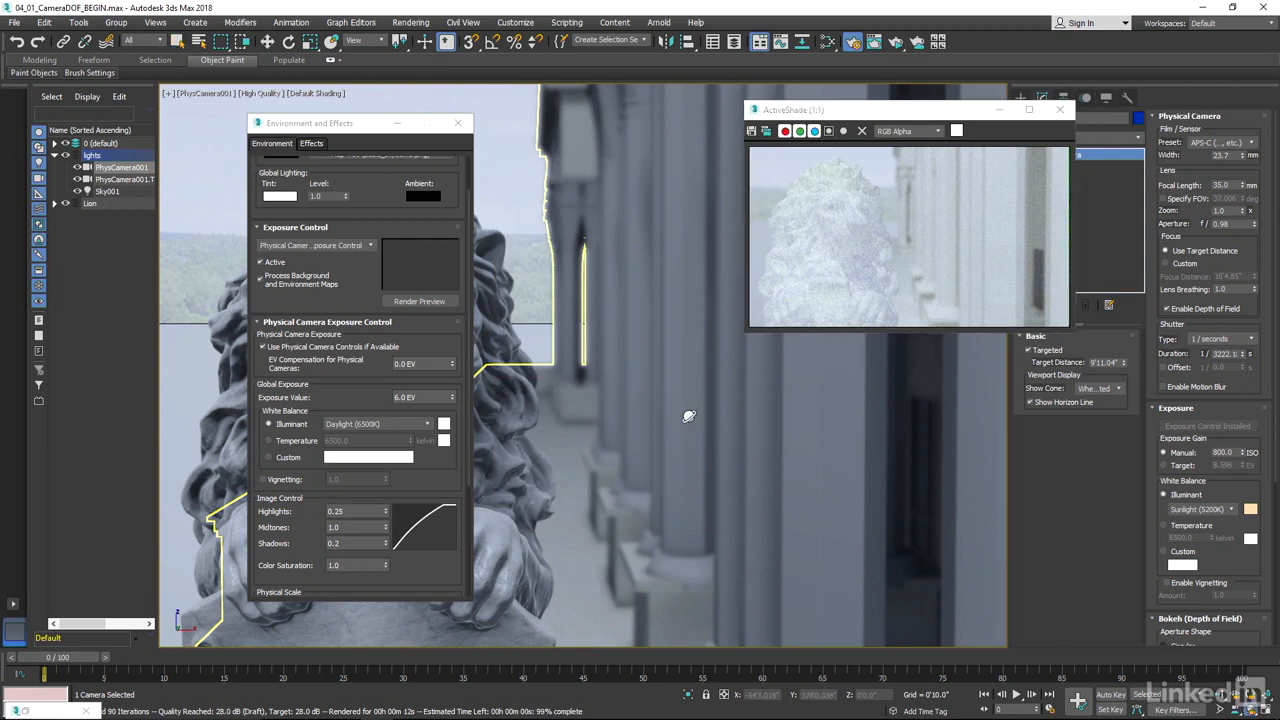
pyautogui.moveTo(769, 467); pyautogui.dragTo(774, 459)
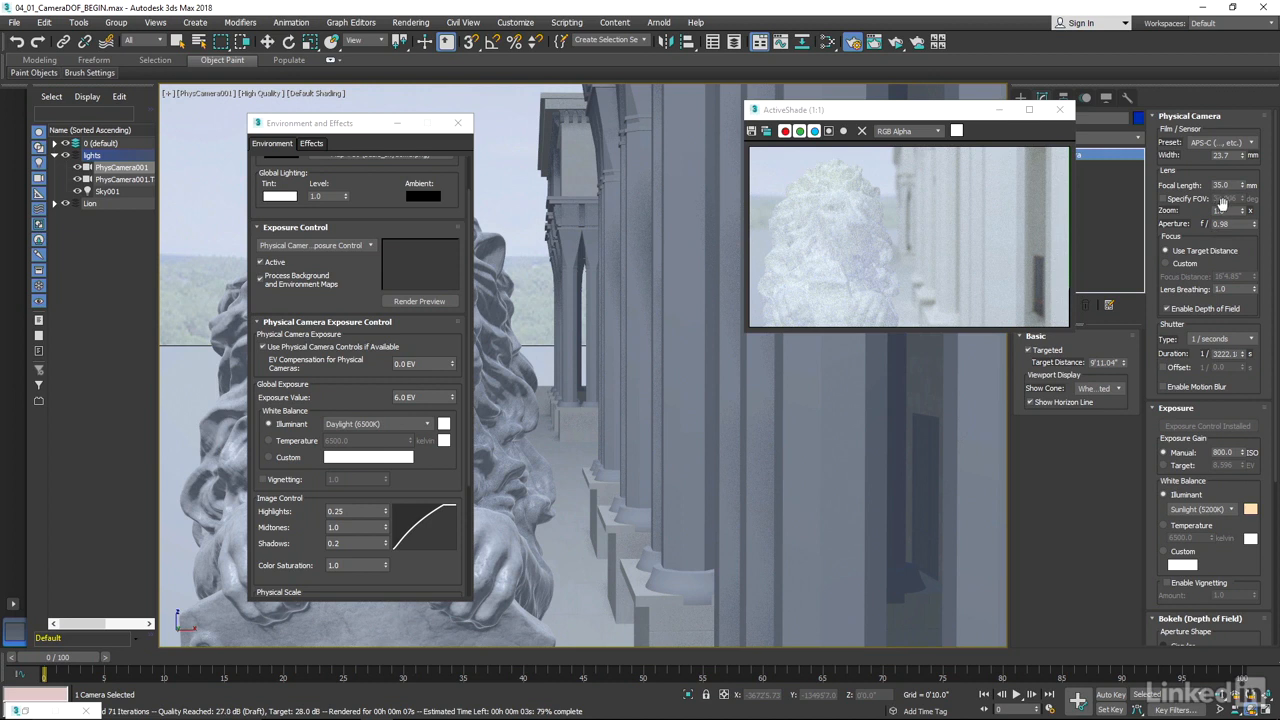
pyautogui.moveTo(914, 115); pyautogui.dragTo(780, 126)
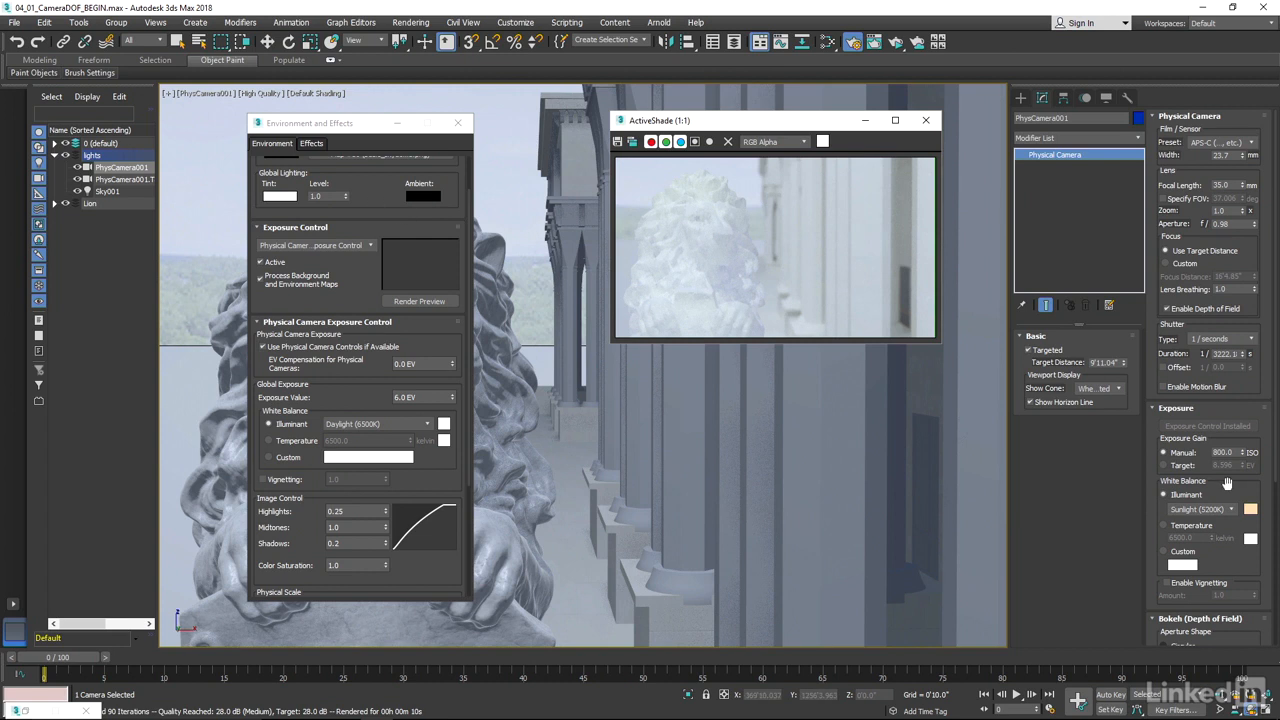
# Step: Try a manual exposure gain of ISO 200 on the camera and settle on ISO 400
pyautogui.moveTo(1224, 411); pyautogui.dragTo(1255, 273)
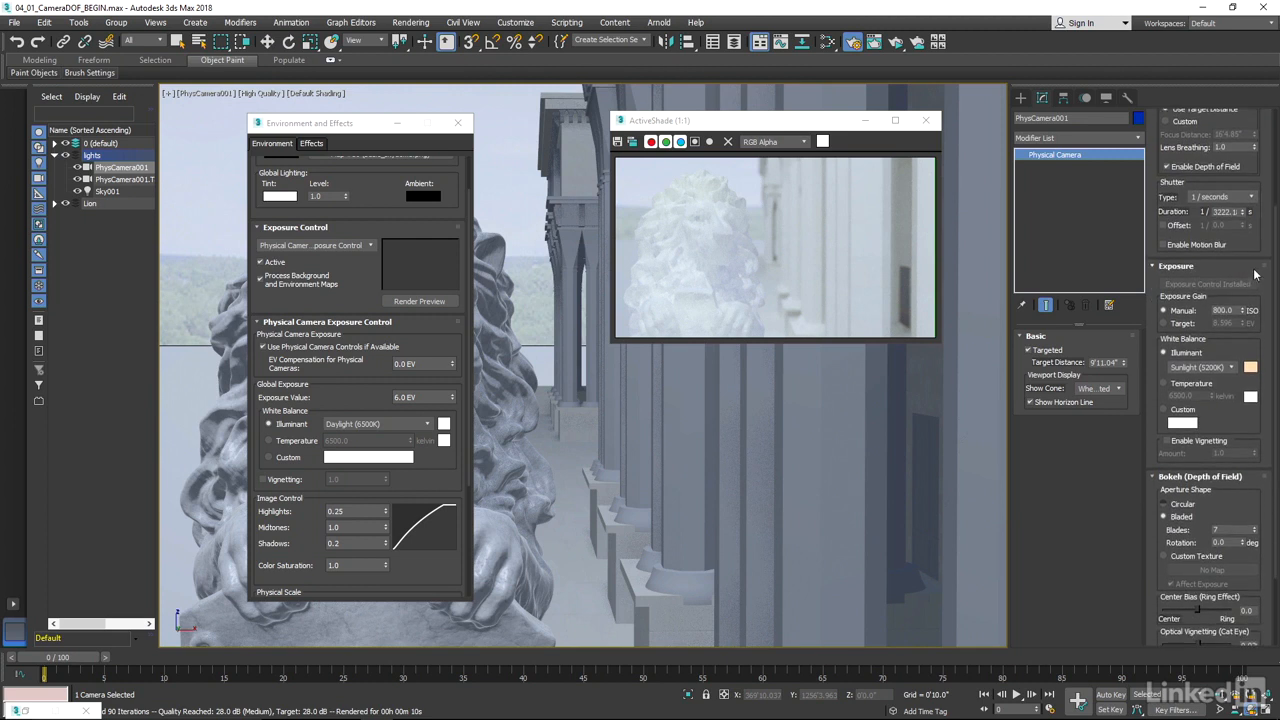
pyautogui.moveTo(1218, 420); pyautogui.dragTo(1218, 488)
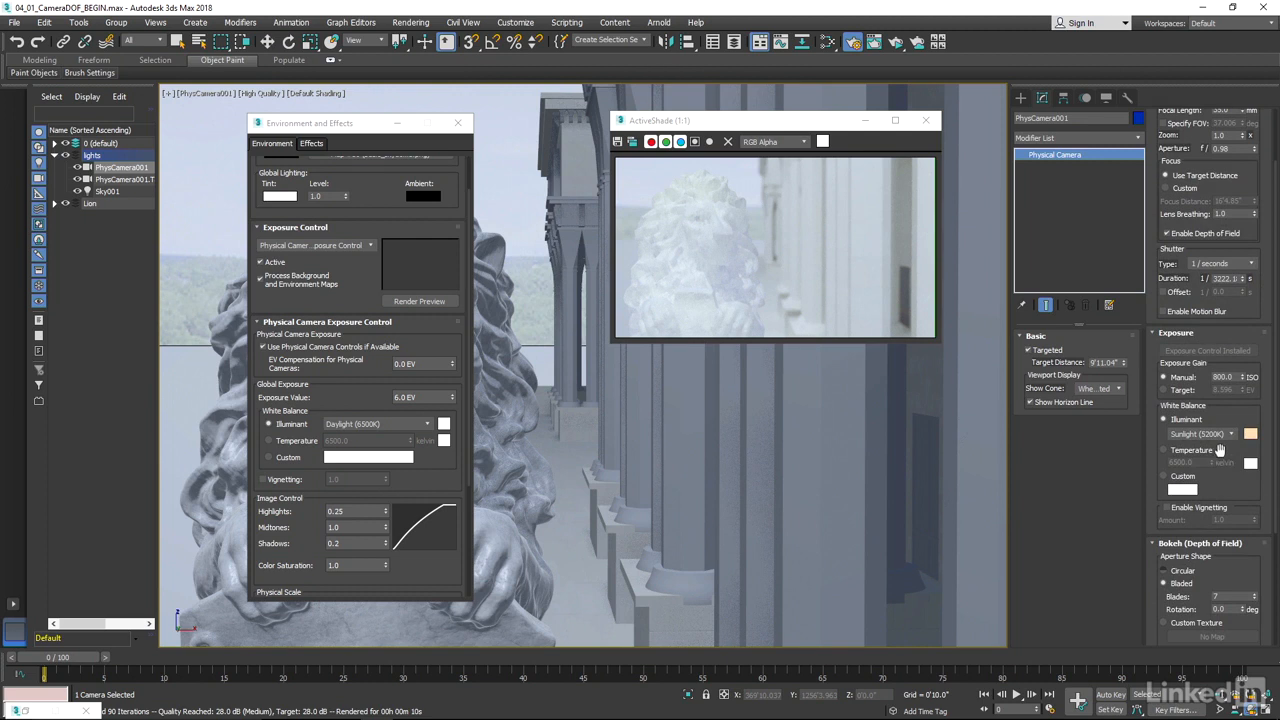
pyautogui.doubleClick(1224, 377)
pyautogui.moveTo(1256, 326)
pyautogui.mouseDown()
pyautogui.moveTo(1243, 390)
pyautogui.moveTo(1252, 350)
pyautogui.mouseUp()
pyautogui.doubleClick(1226, 401)
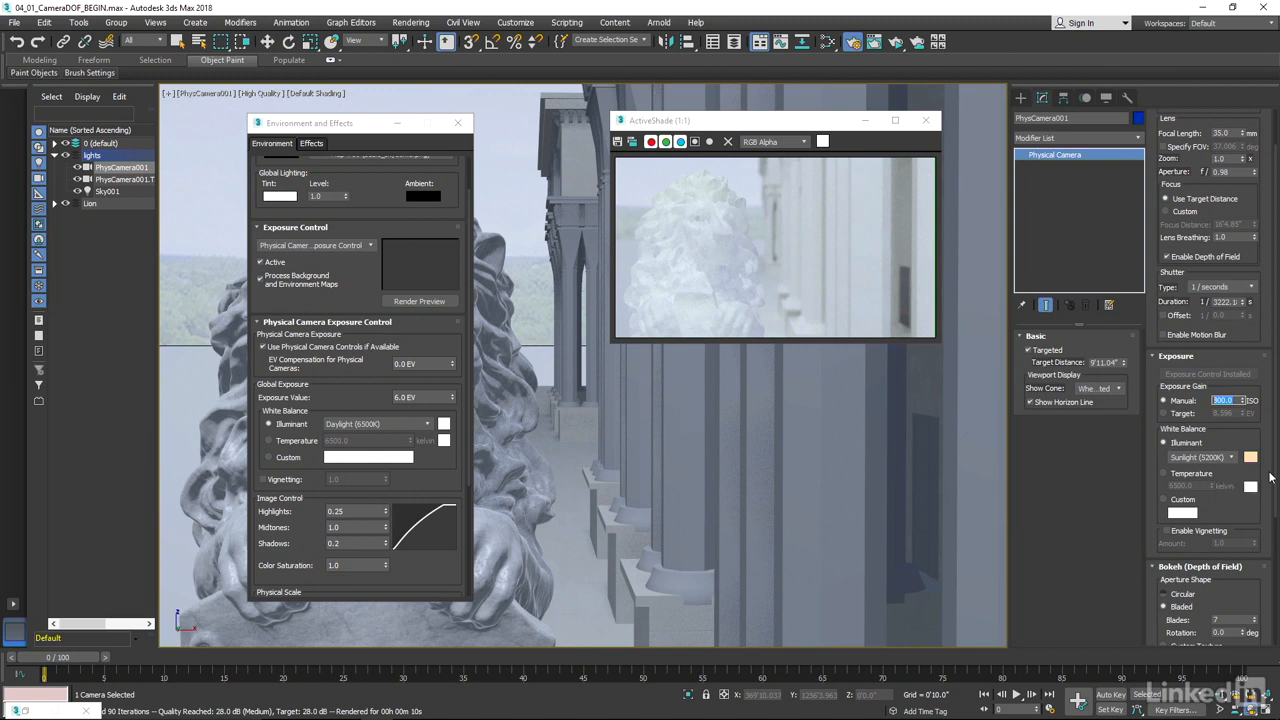
pyautogui.write('2')
pyautogui.press('Return')
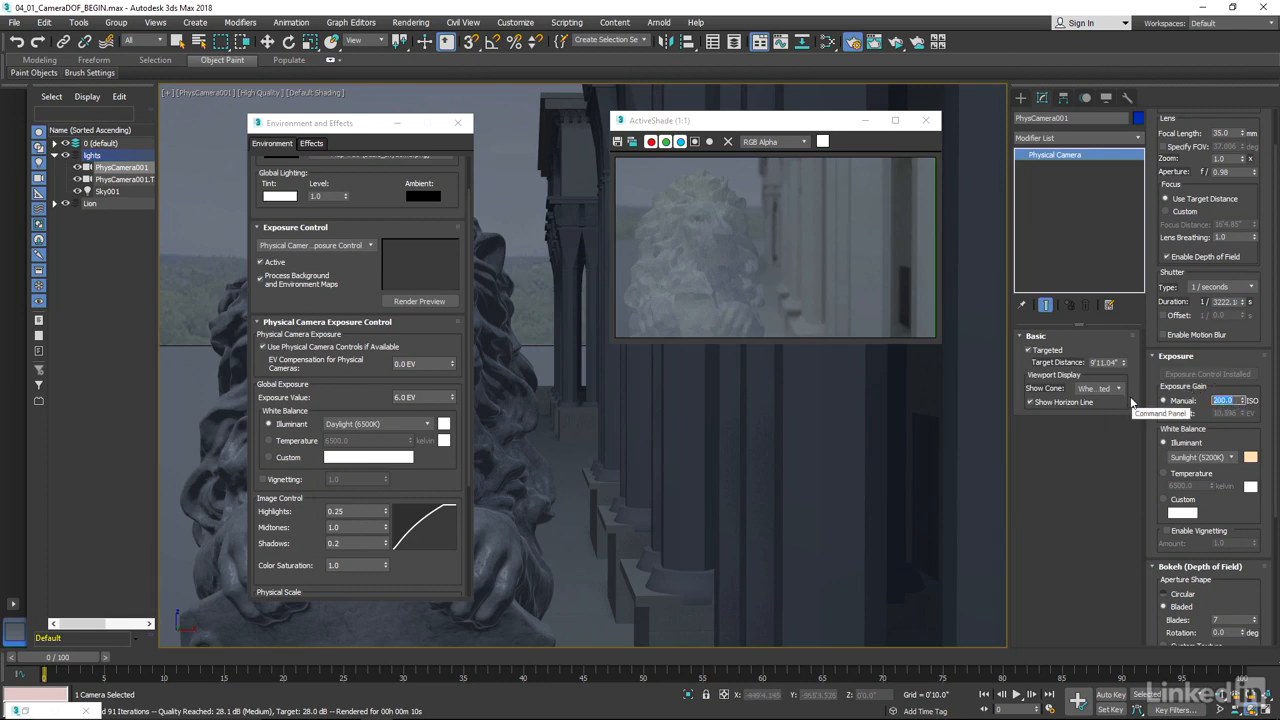
pyautogui.write('400')
pyautogui.press('Return')
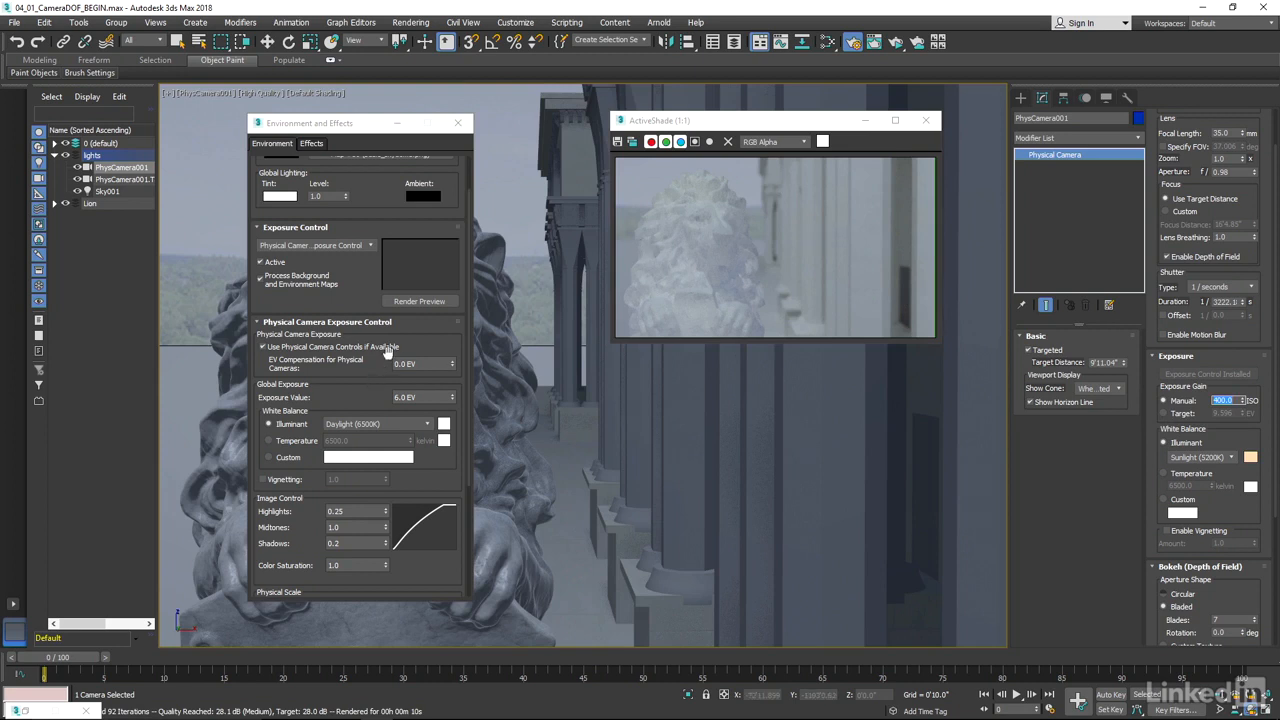
# Step: Render the exposure preview and review the image control and physical scale settings along with the camera's white balance and bokeh parameters
pyautogui.click(426, 301)
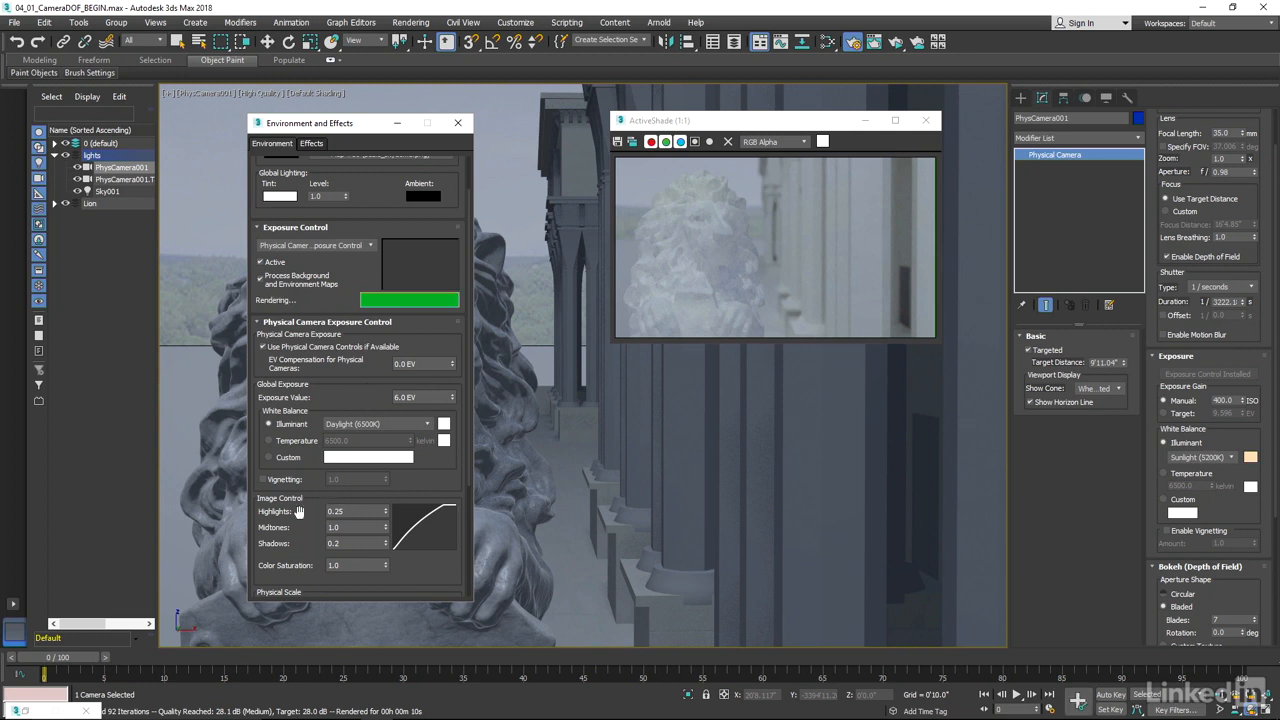
pyautogui.moveTo(305, 515); pyautogui.dragTo(311, 377)
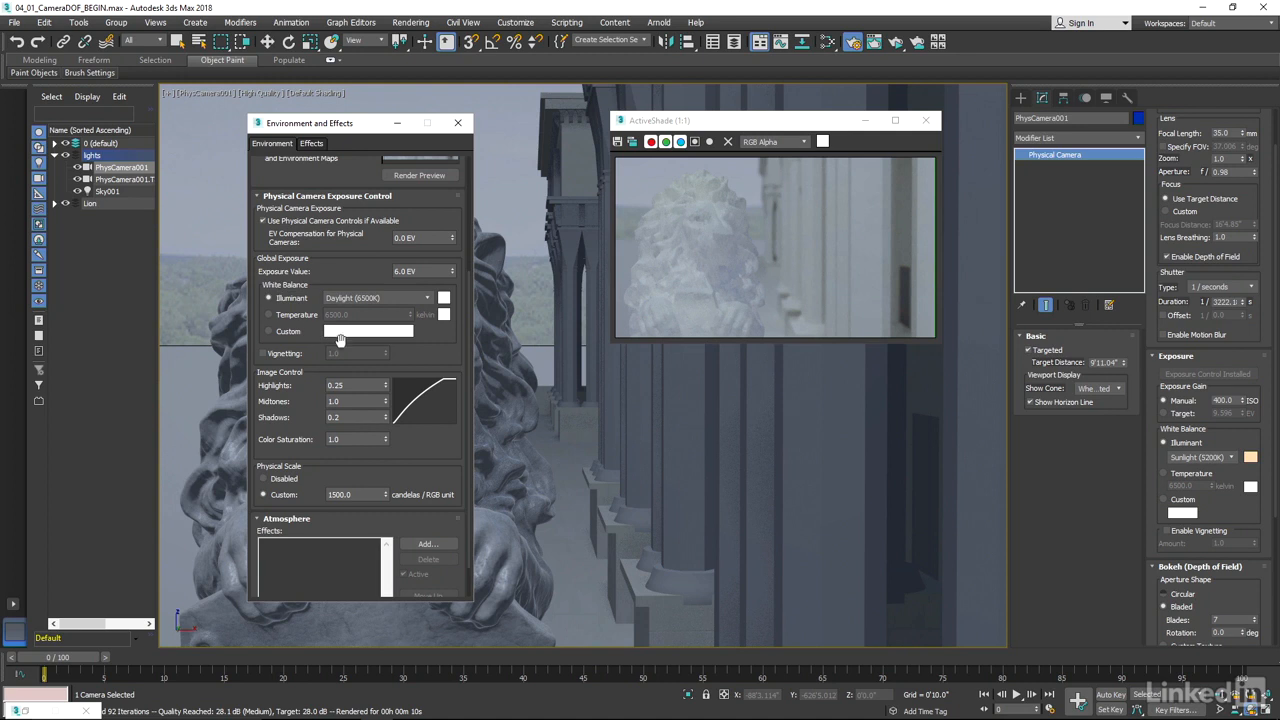
pyautogui.moveTo(1213, 436); pyautogui.dragTo(1186, 339)
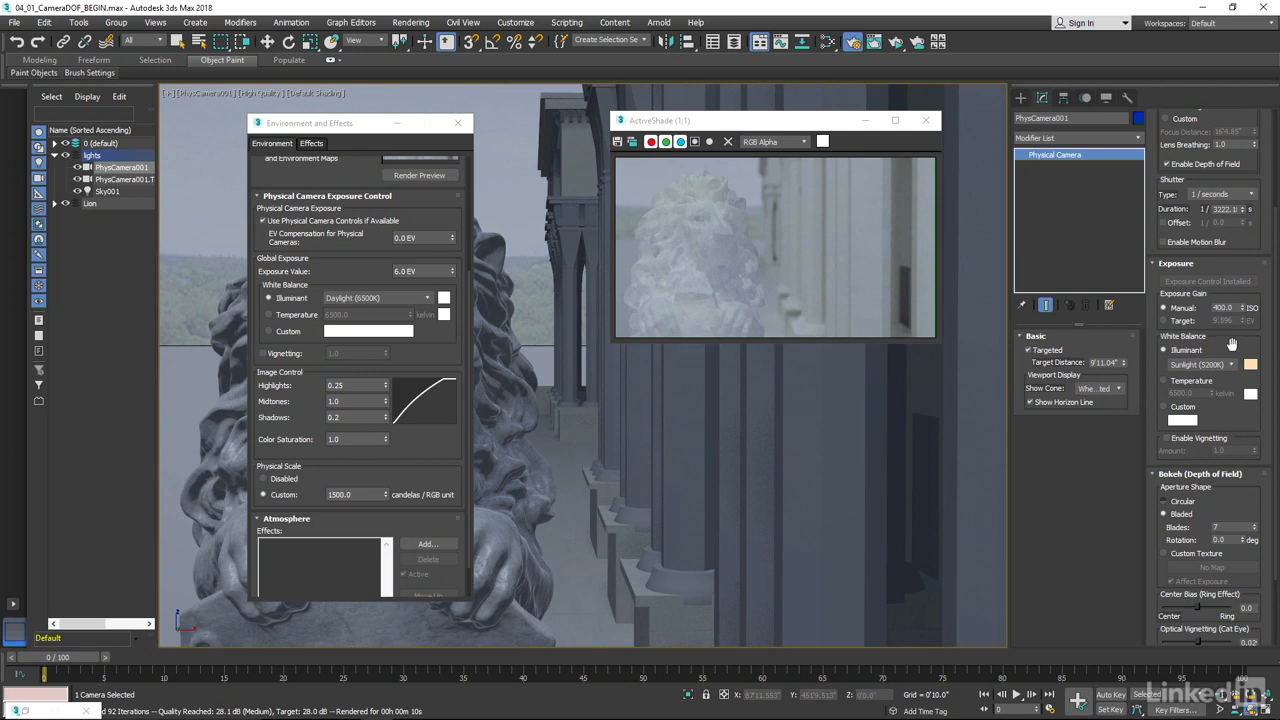
# Step: Reset the exposure control's image values to their minimums and rebuild the response curve with highlights 0.67, midtones 0.58 and shadows 0.3
pyautogui.moveTo(1235, 346); pyautogui.dragTo(1246, 289)
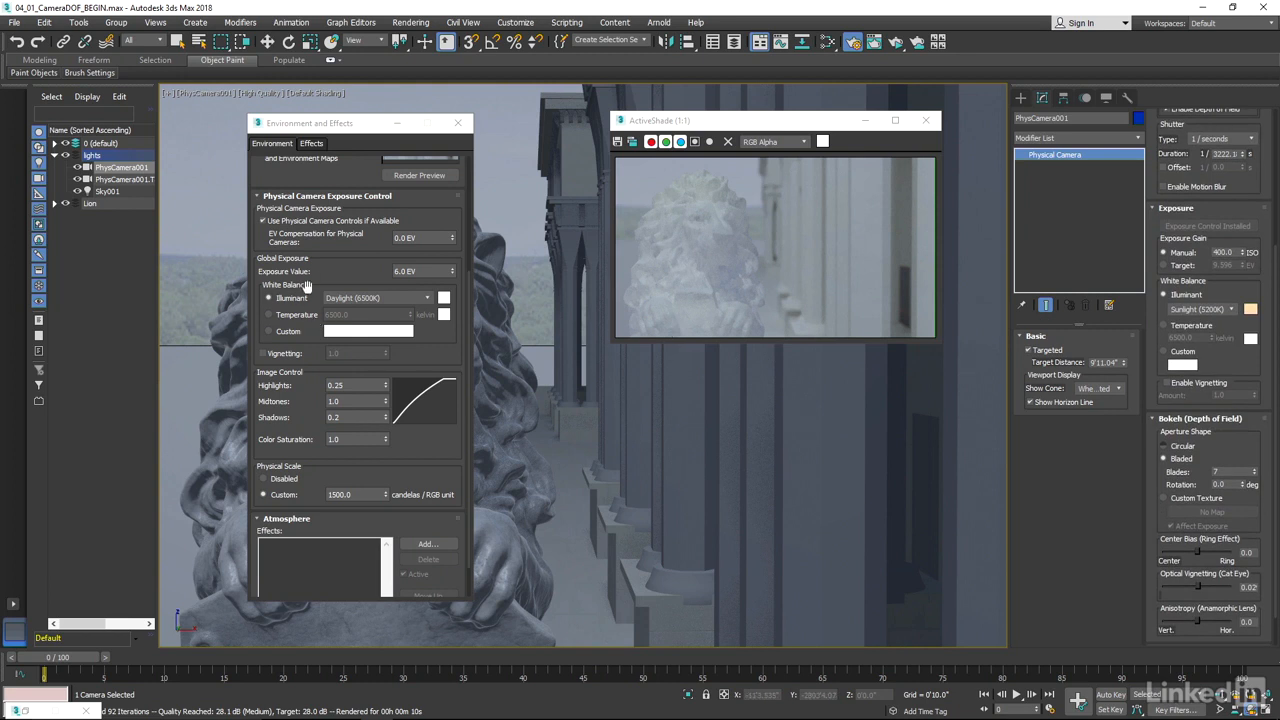
pyautogui.moveTo(347, 279); pyautogui.dragTo(373, 224)
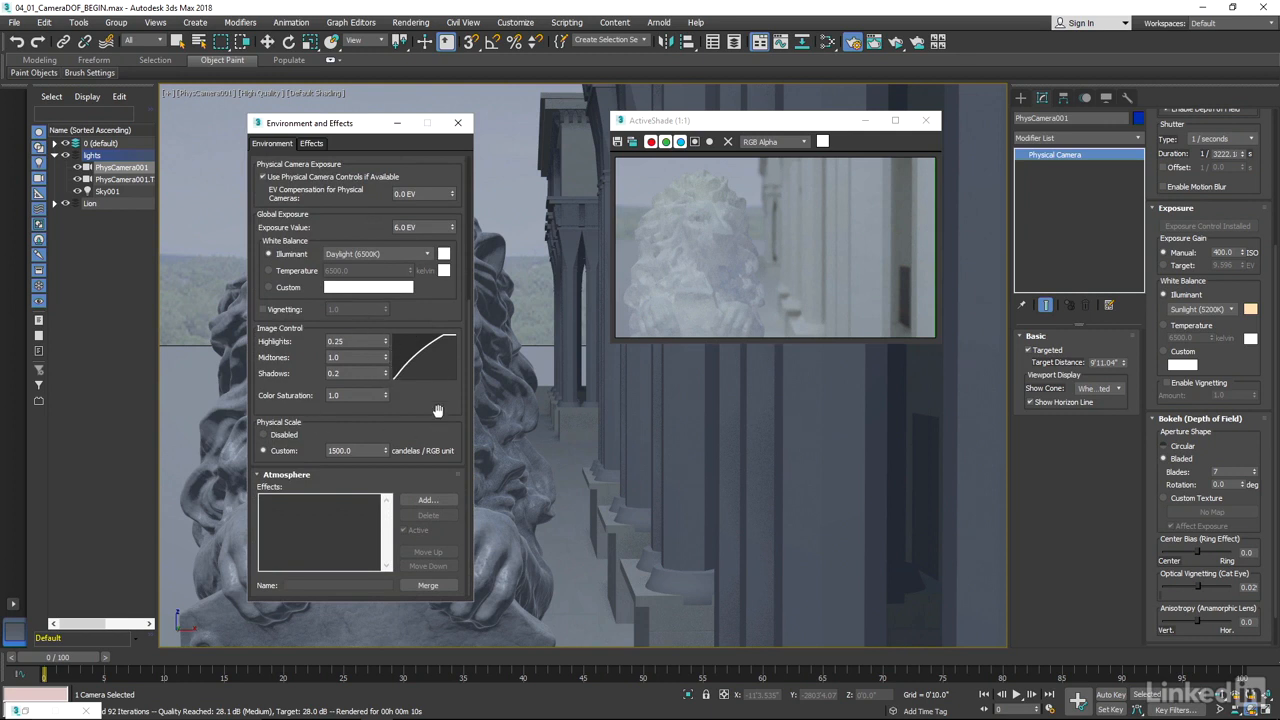
pyautogui.rightClick(386, 342)
pyautogui.rightClick(386, 360)
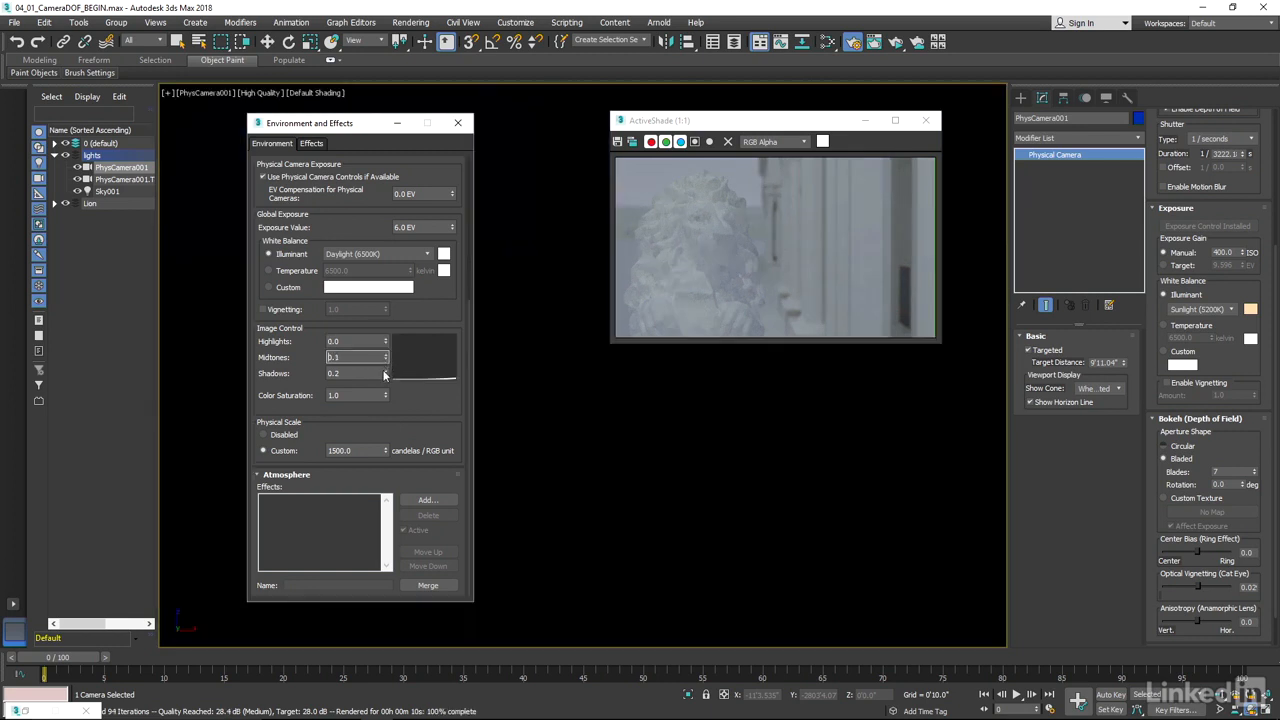
pyautogui.rightClick(386, 376)
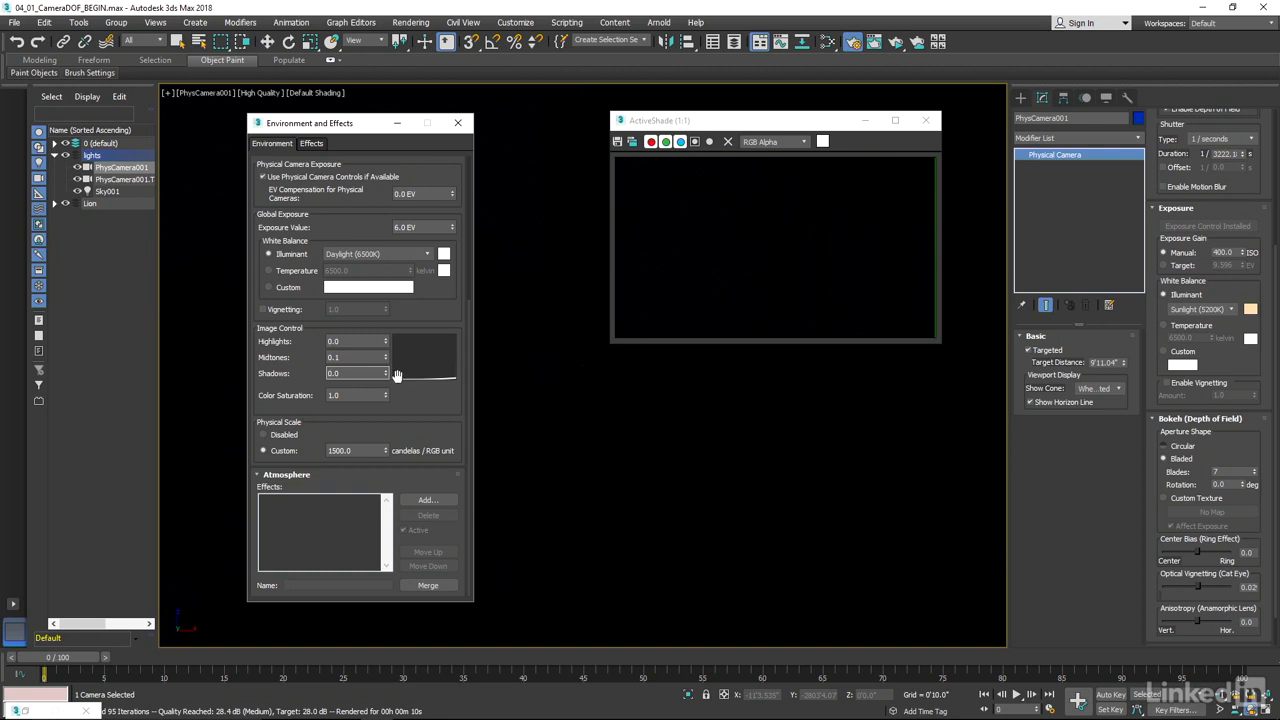
pyautogui.moveTo(385, 341)
pyautogui.mouseDown()
pyautogui.moveTo(386, 320)
pyautogui.moveTo(388, 368)
pyautogui.moveTo(385, 318)
pyautogui.moveTo(386, 357)
pyautogui.moveTo(388, 340)
pyautogui.mouseUp()
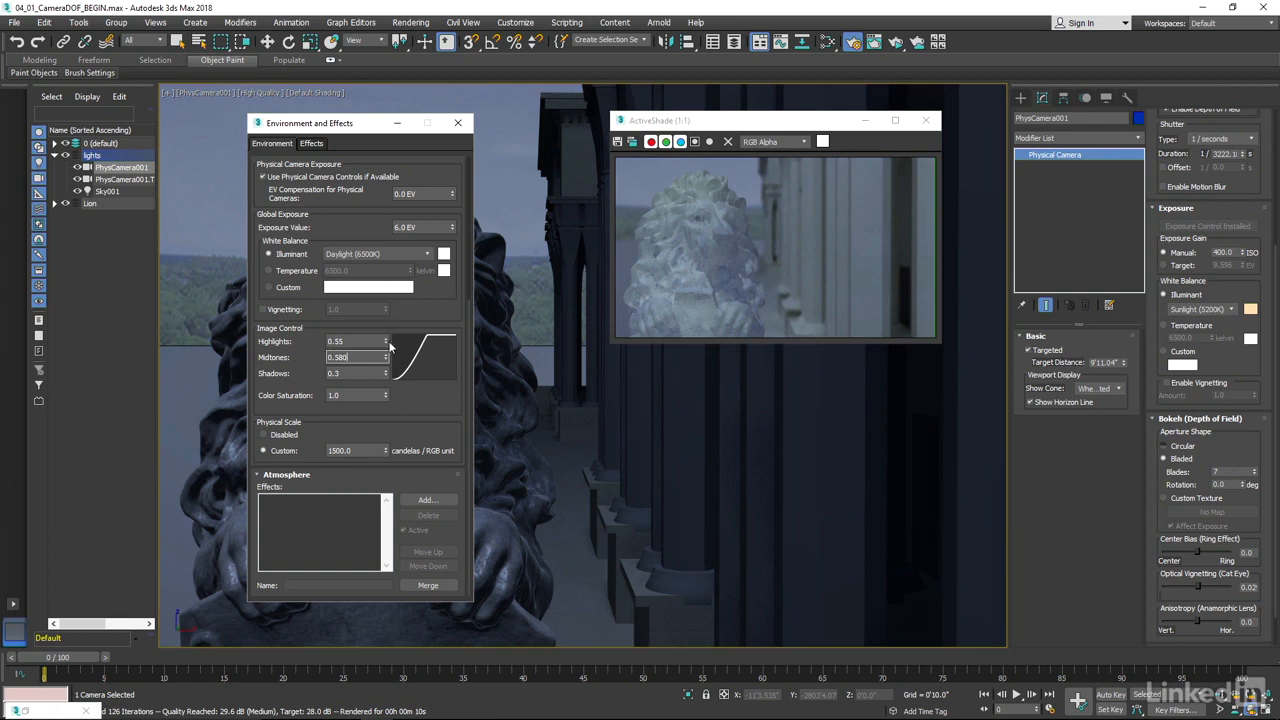
pyautogui.click(387, 340)
pyautogui.click(387, 340)
pyautogui.moveTo(388, 341); pyautogui.dragTo(388, 332)
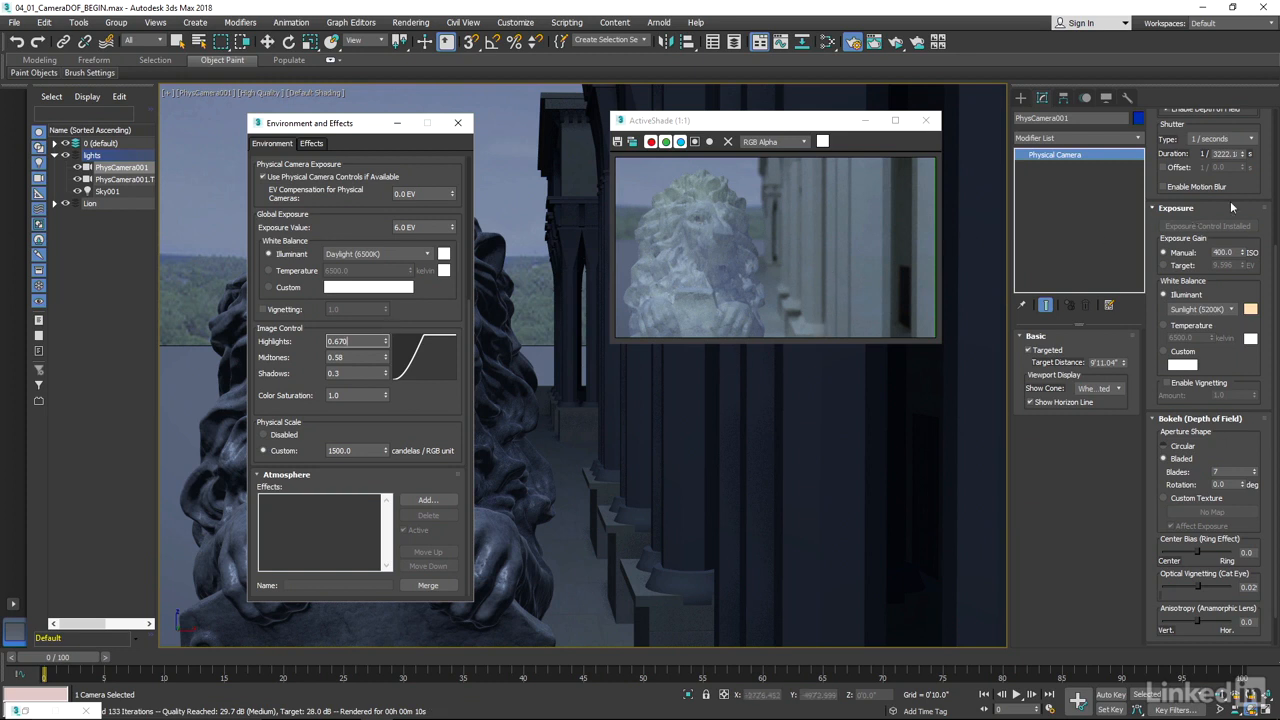
# Step: Set the physical camera's aperture to f/4 and lengthen its shutter duration to about 1/257.77 seconds
pyautogui.moveTo(1232, 205); pyautogui.dragTo(1238, 318)
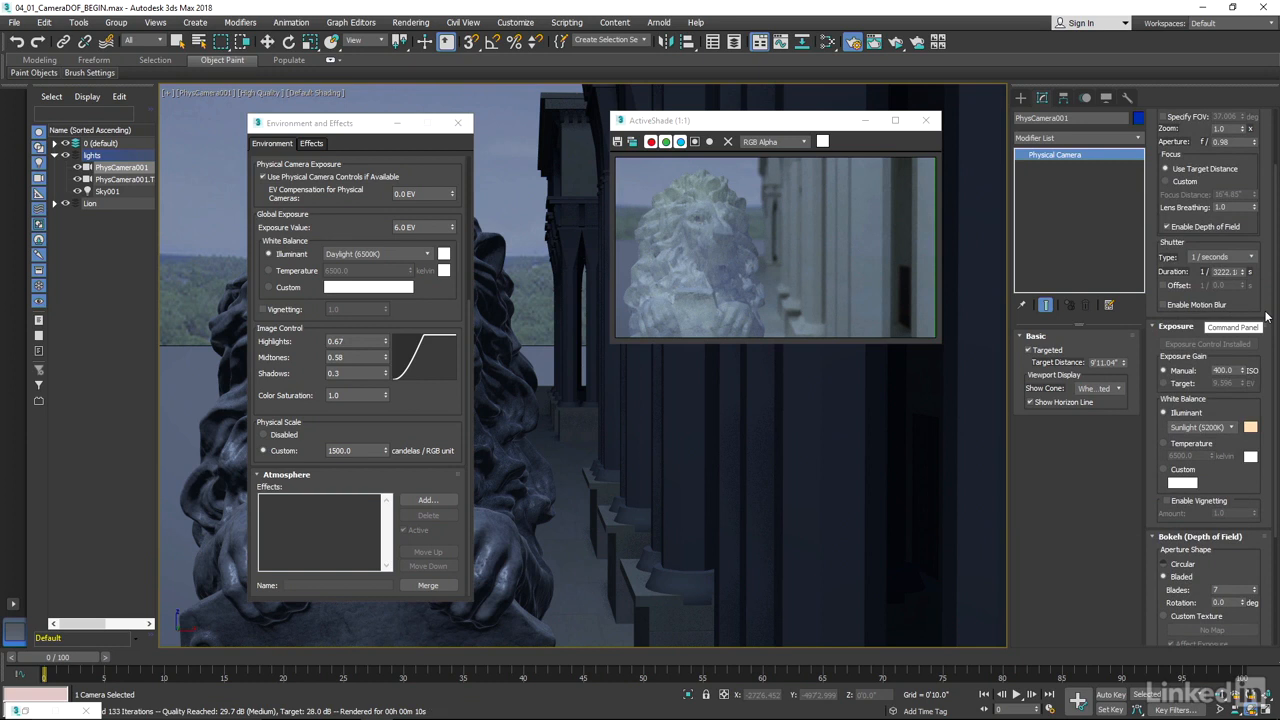
pyautogui.moveTo(1239, 142); pyautogui.dragTo(1197, 176)
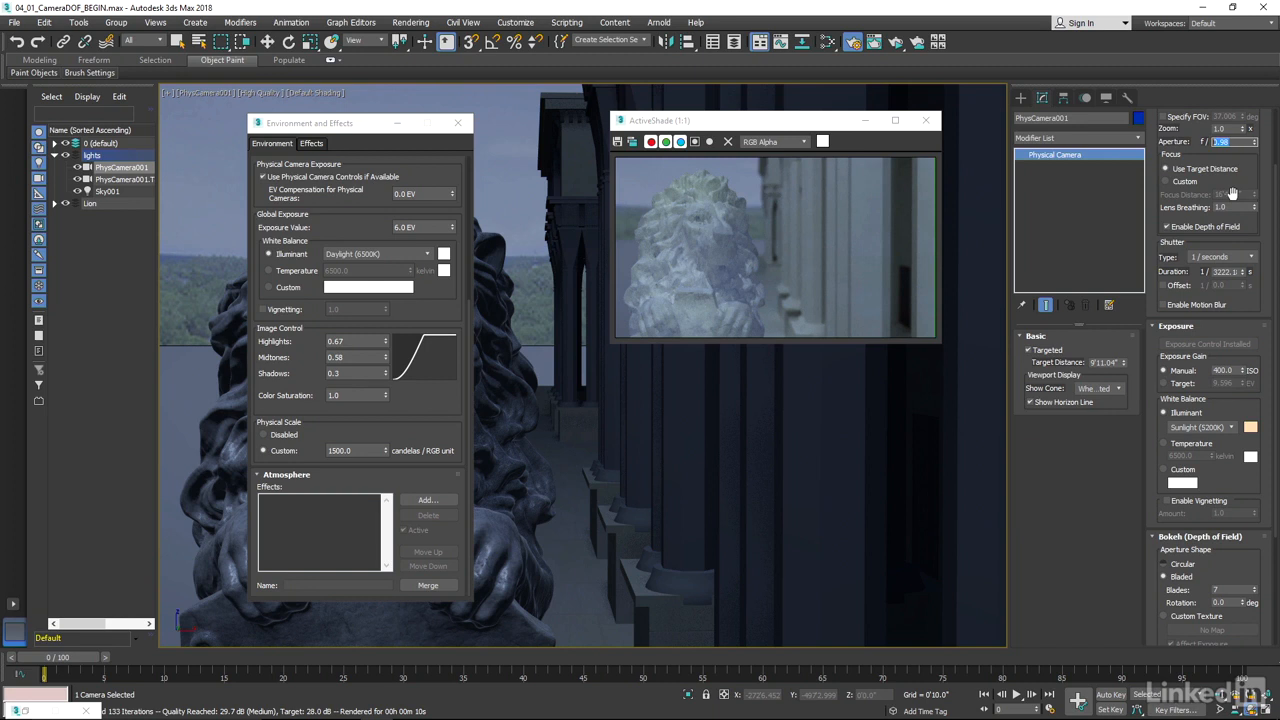
pyautogui.write('4')
pyautogui.press('Return')
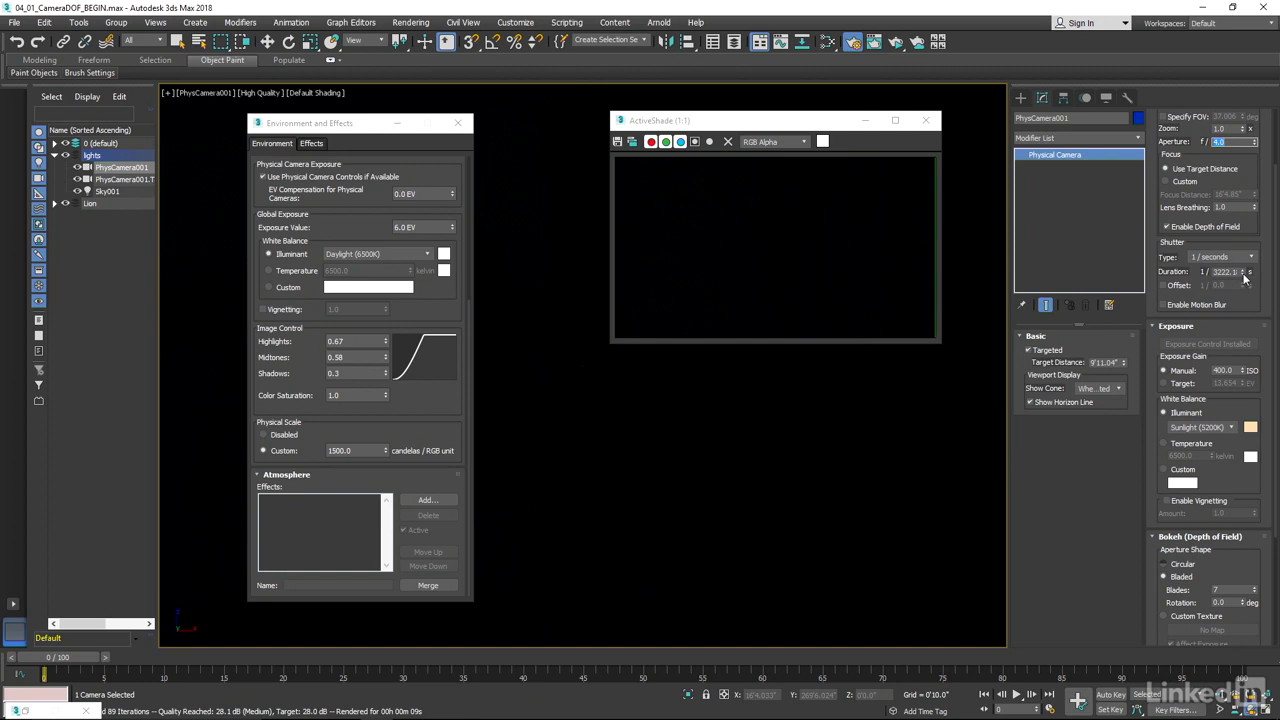
pyautogui.moveTo(1245, 280); pyautogui.dragTo(1242, 336)
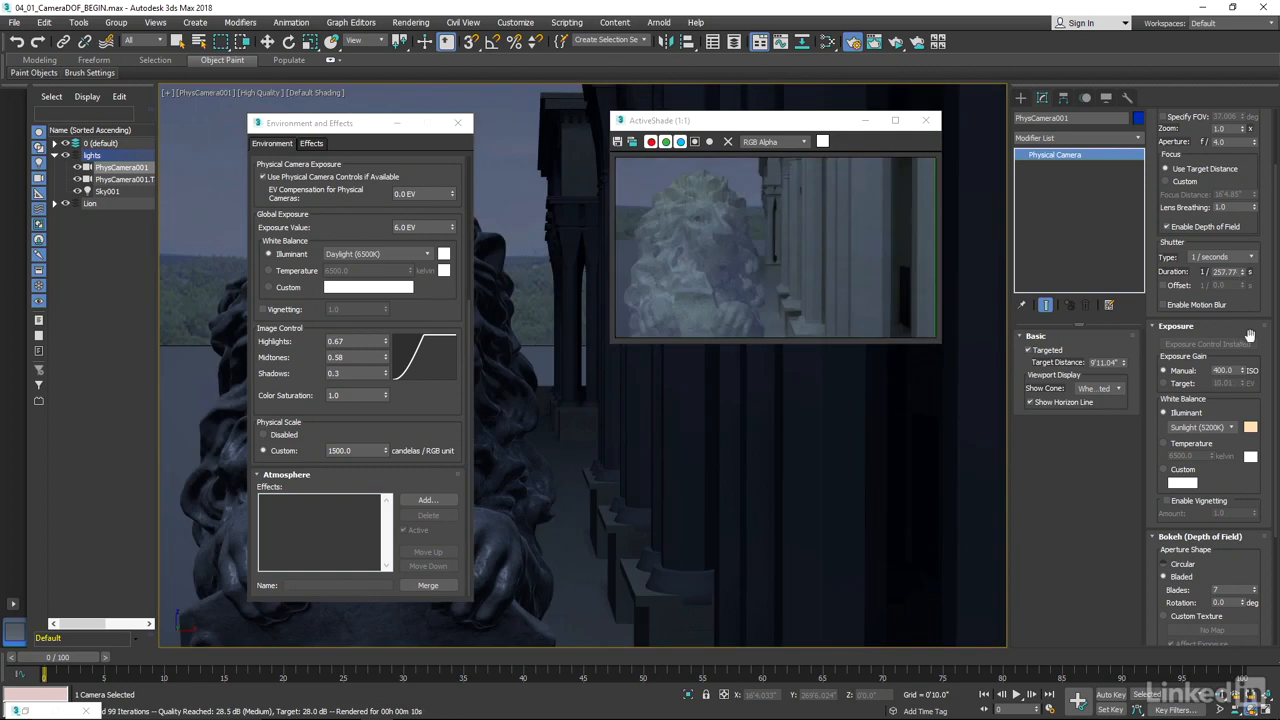